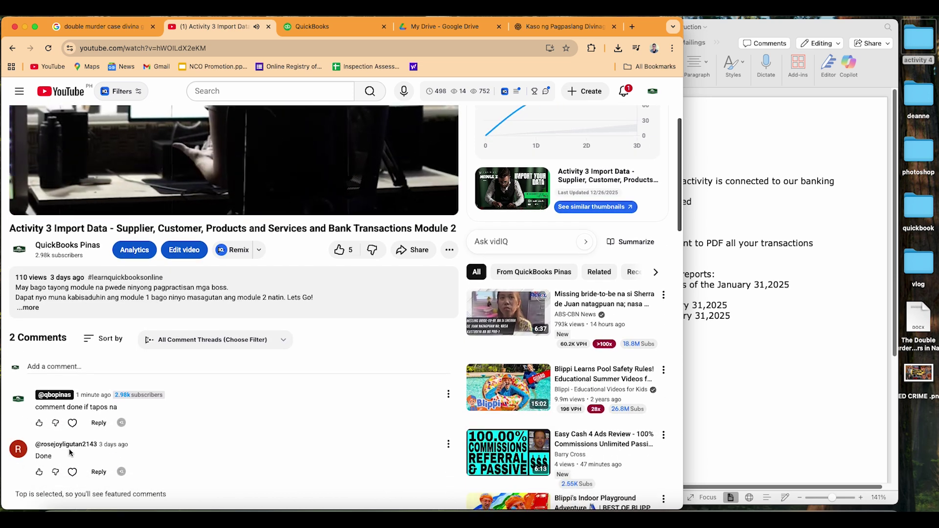
Step: Open the Activity 2 Create your Trial Balance video from the channel's video list and read its comments
{"action": "left_click", "coordinate": [12, 48]}
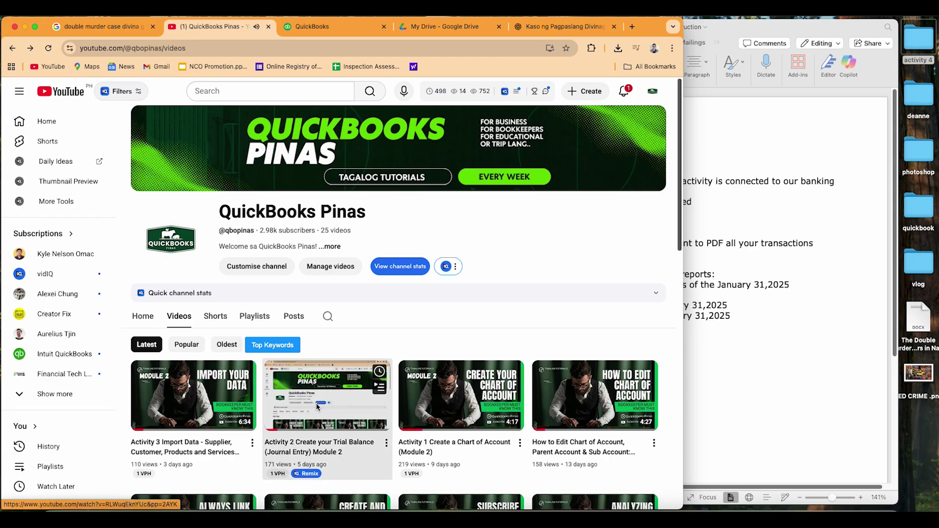
{"action": "left_click", "coordinate": [317, 406]}
{"action": "scroll", "coordinate": [138, 394], "scroll_direction": "down", "scroll_amount": 3}
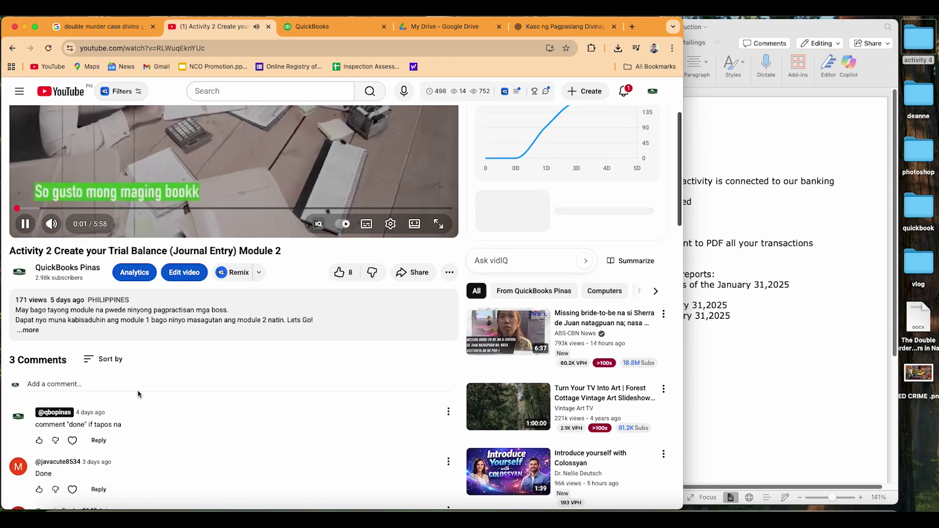
{"action": "scroll", "coordinate": [138, 394], "scroll_direction": "down", "scroll_amount": 3}
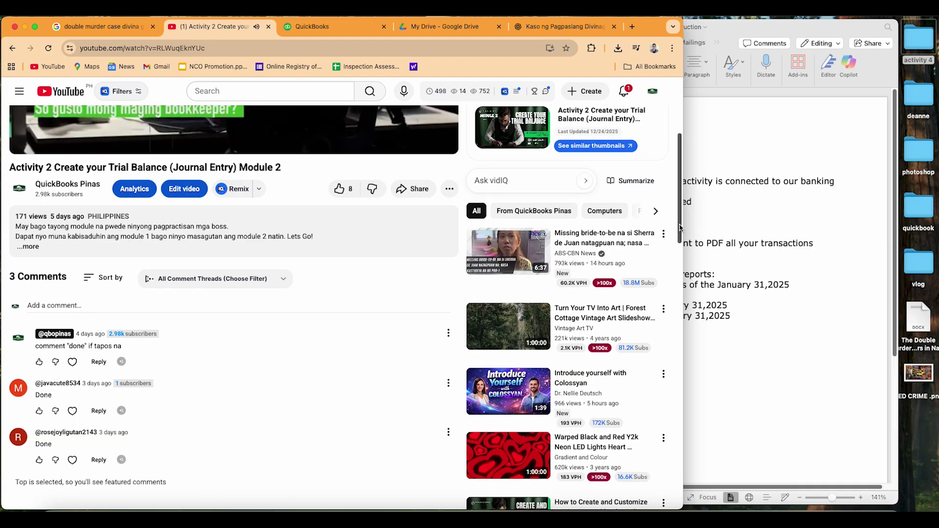
{"action": "left_click_drag", "start_coordinate": [679, 227], "coordinate": [674, 170]}
{"action": "left_click", "coordinate": [47, 67]}
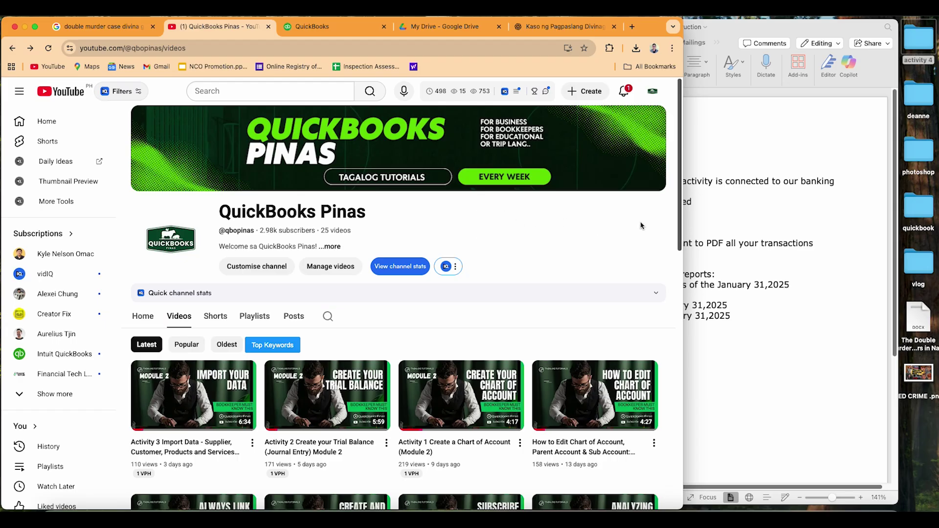
Step: Open the Module 1 playlist from the channel's playlists, and return to the channel page
{"action": "left_click", "coordinate": [254, 317]}
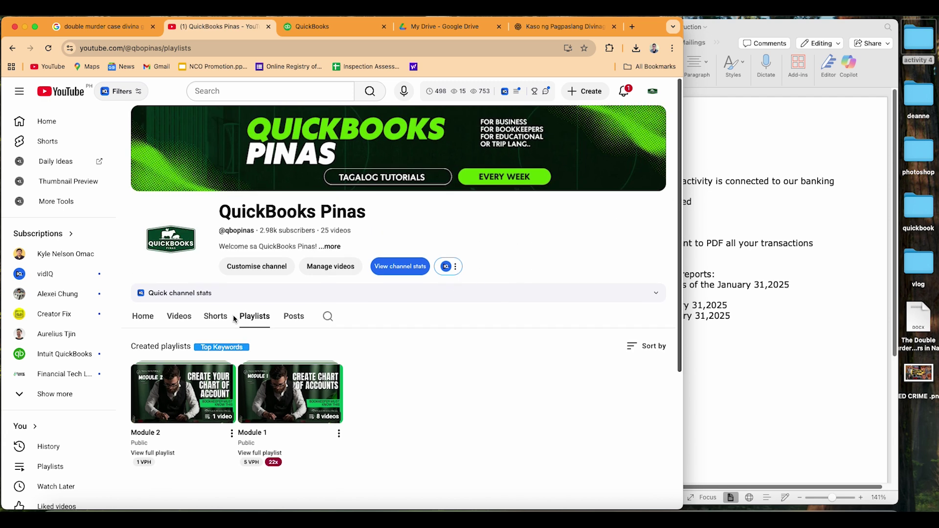
{"action": "left_click", "coordinate": [275, 406]}
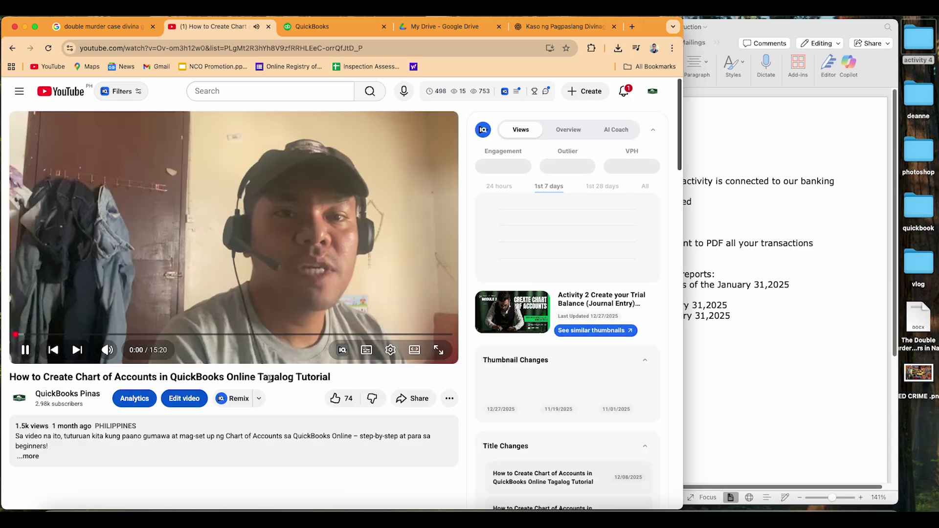
{"action": "left_click", "coordinate": [13, 49]}
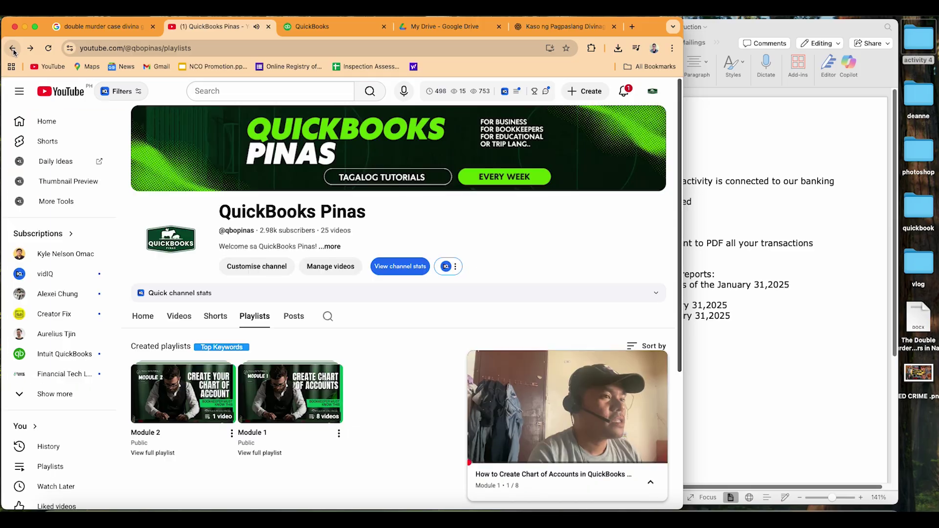
{"action": "left_click", "coordinate": [13, 50]}
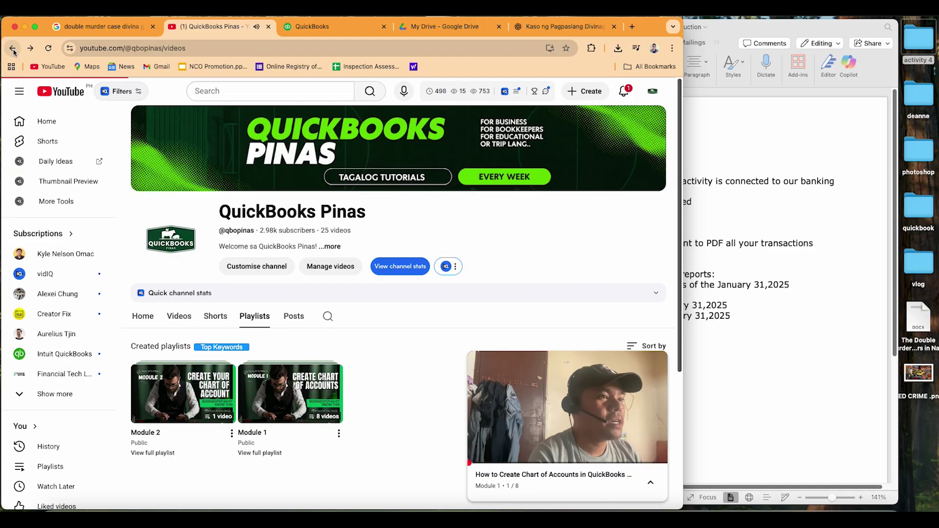
Step: Browse the Module 1 videos on the channel's home page through the reconciliation lesson, dismissing the mini player
{"action": "left_click", "coordinate": [146, 320]}
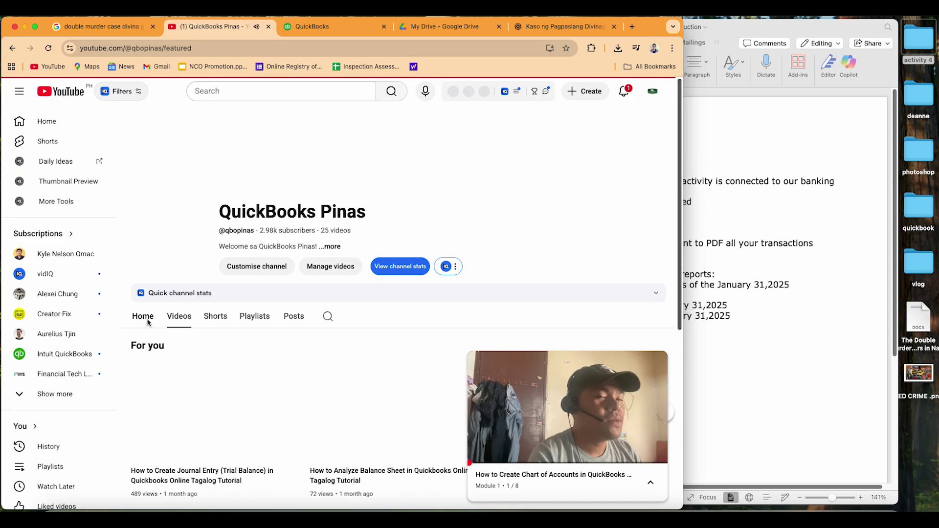
{"action": "scroll", "coordinate": [288, 362], "scroll_direction": "down", "scroll_amount": 4}
{"action": "scroll", "coordinate": [288, 363], "scroll_direction": "up", "scroll_amount": 4}
{"action": "scroll", "coordinate": [288, 363], "scroll_direction": "down", "scroll_amount": 2}
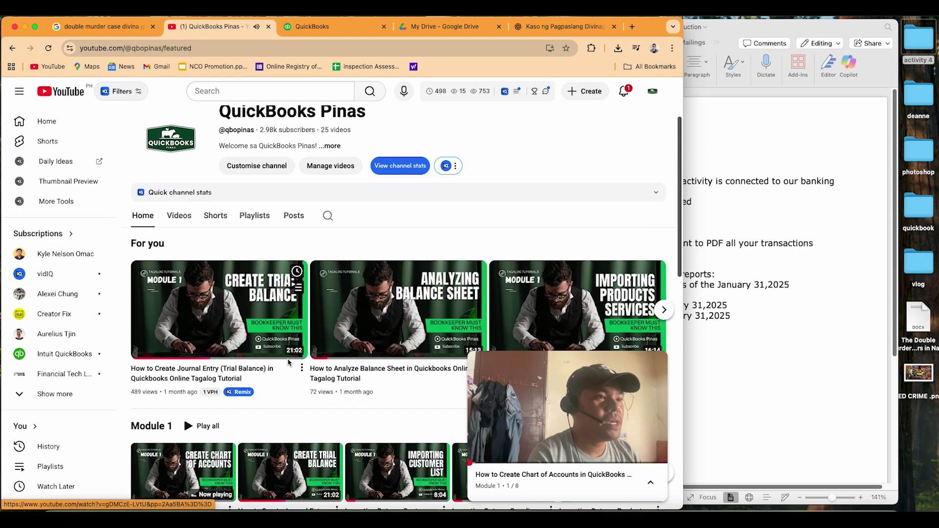
{"action": "scroll", "coordinate": [288, 362], "scroll_direction": "down", "scroll_amount": 3}
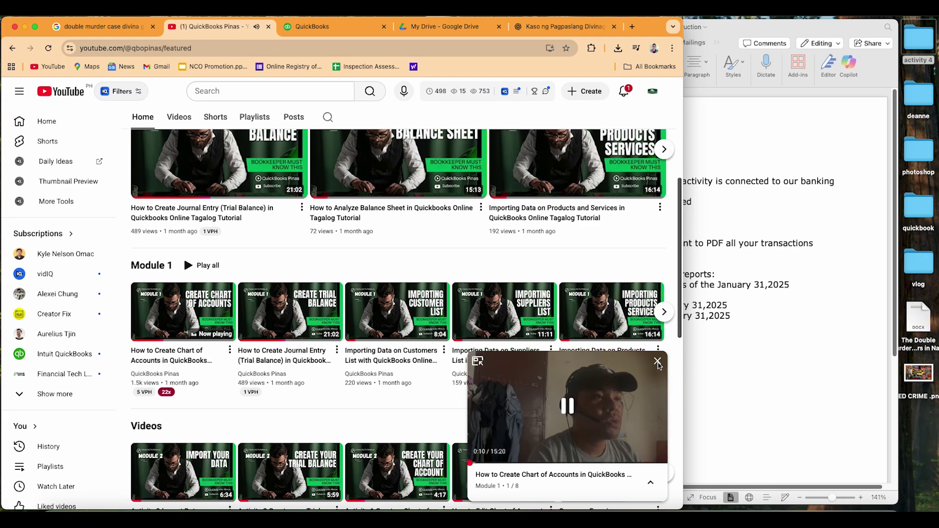
{"action": "left_click", "coordinate": [658, 363]}
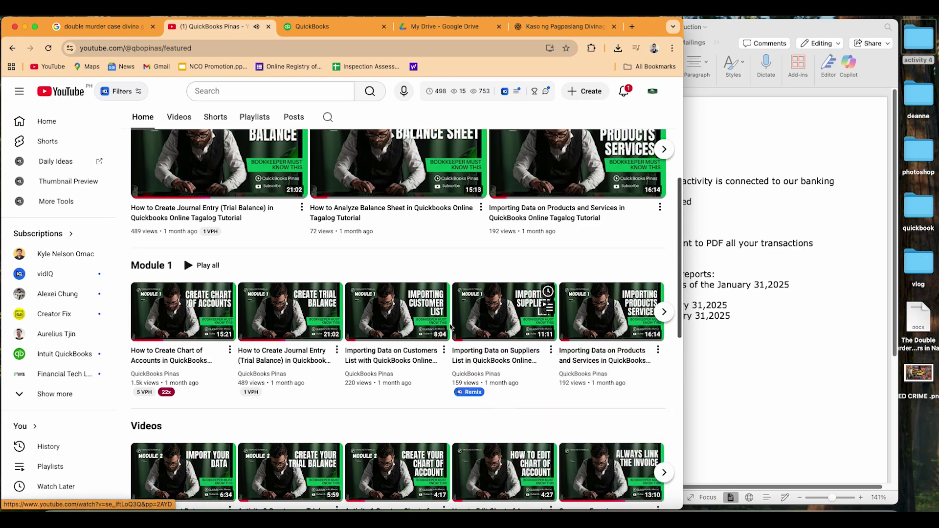
{"action": "left_click", "coordinate": [663, 311]}
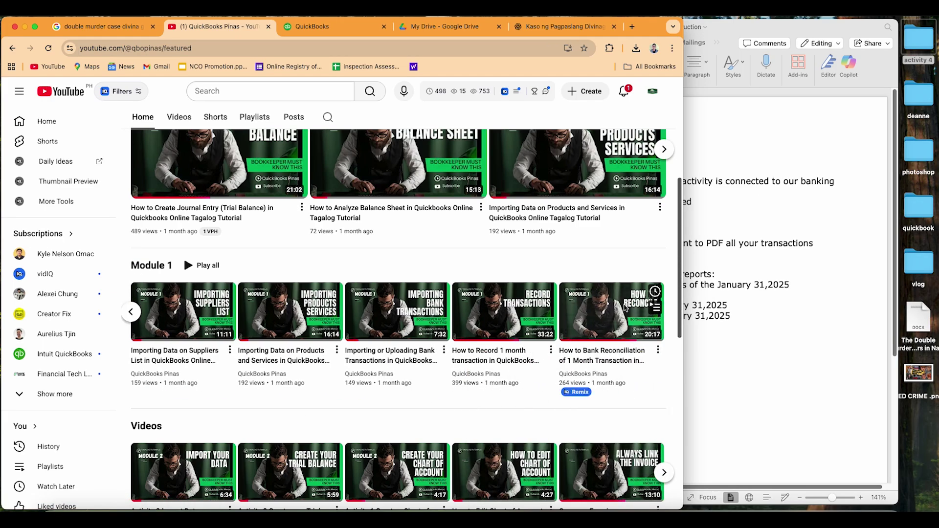
Step: Switch to Google Drive and open the Module 1 folder to view its activities
{"action": "left_click", "coordinate": [433, 26]}
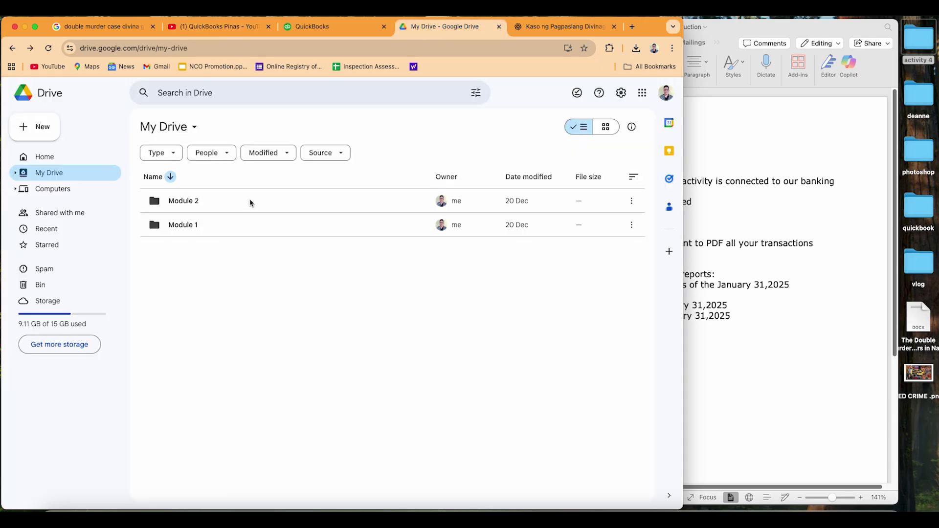
{"action": "double_click", "coordinate": [219, 227]}
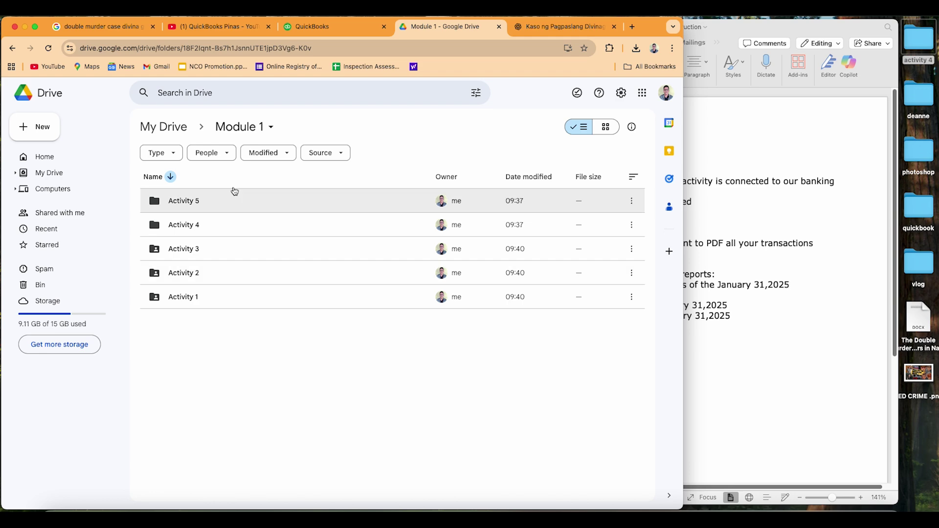
Step: Switch back to the YouTube channel and review the Module 1 tutorials that match the activities
{"action": "left_click", "coordinate": [227, 28]}
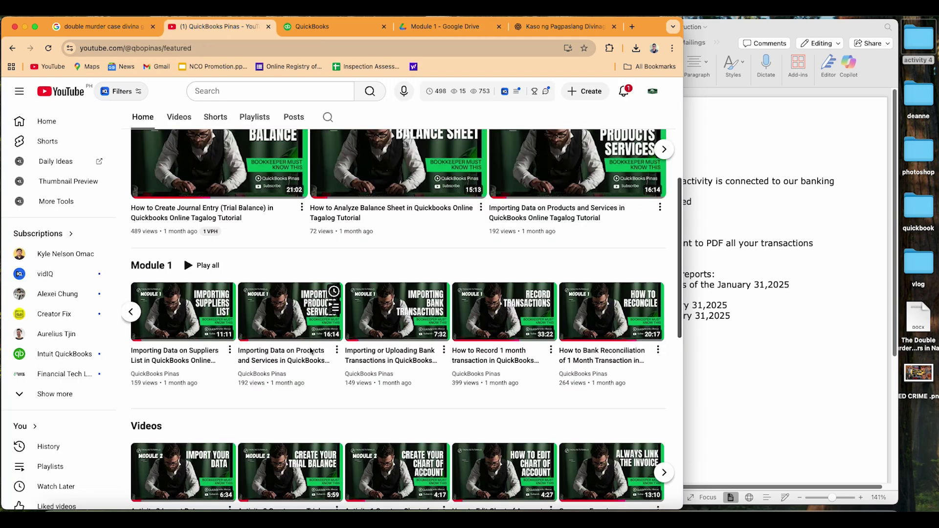
{"action": "scroll", "coordinate": [682, 296], "scroll_direction": "down", "scroll_amount": 3}
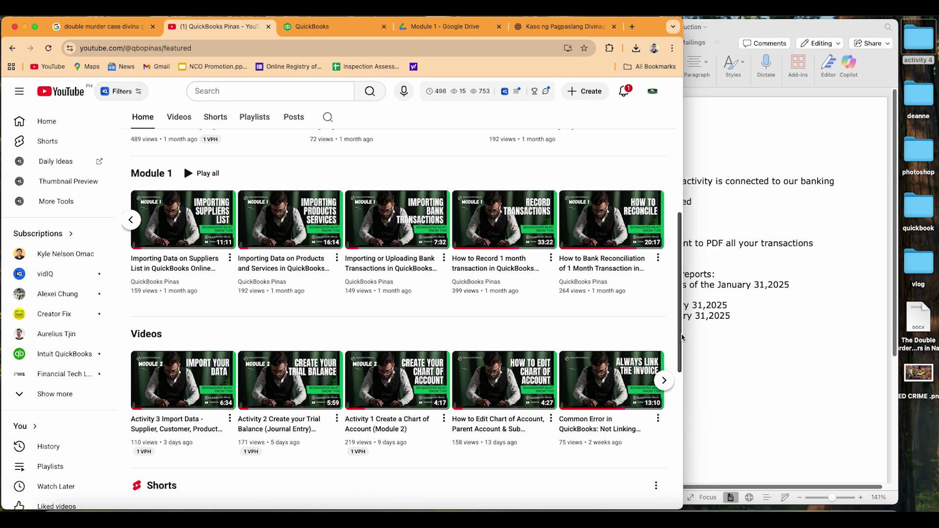
{"action": "scroll", "coordinate": [680, 293], "scroll_direction": "up", "scroll_amount": 4}
{"action": "mouse_move", "coordinate": [675, 289]}
{"action": "left_mouse_down"}
{"action": "mouse_move", "coordinate": [677, 307]}
{"action": "mouse_move", "coordinate": [685, 236]}
{"action": "mouse_move", "coordinate": [675, 300]}
{"action": "left_mouse_up"}
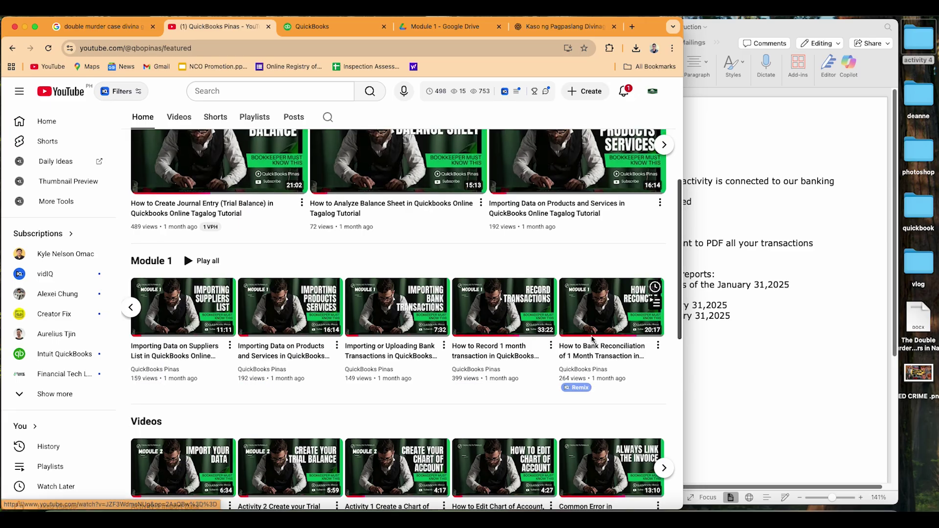
{"action": "left_click_drag", "start_coordinate": [681, 324], "coordinate": [679, 268]}
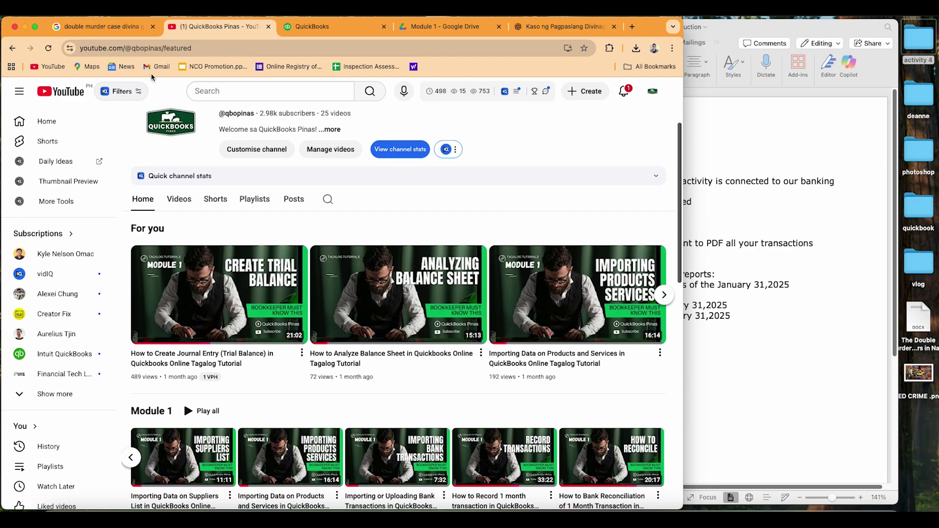
Step: Switch to Google Drive, go back to My Drive and open the Module 2 folder
{"action": "left_click", "coordinate": [438, 27]}
{"action": "left_click", "coordinate": [12, 48]}
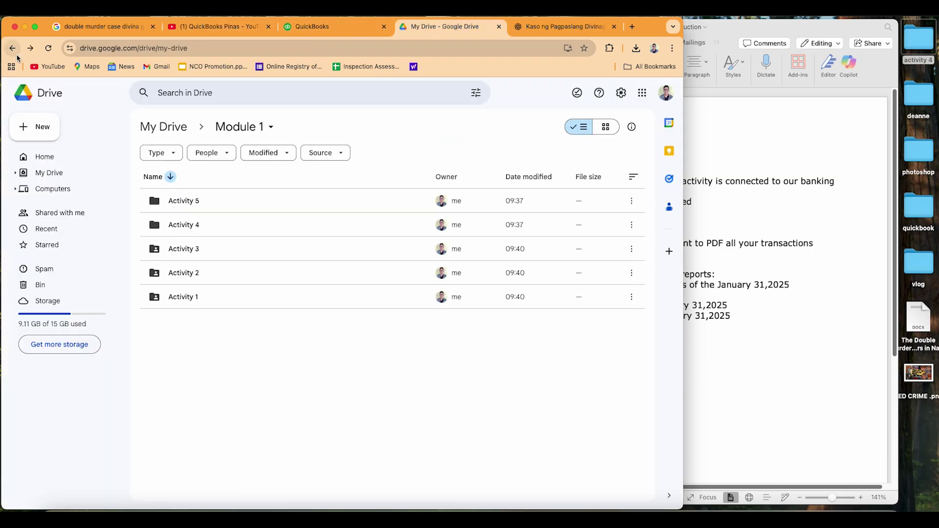
{"action": "double_click", "coordinate": [215, 201]}
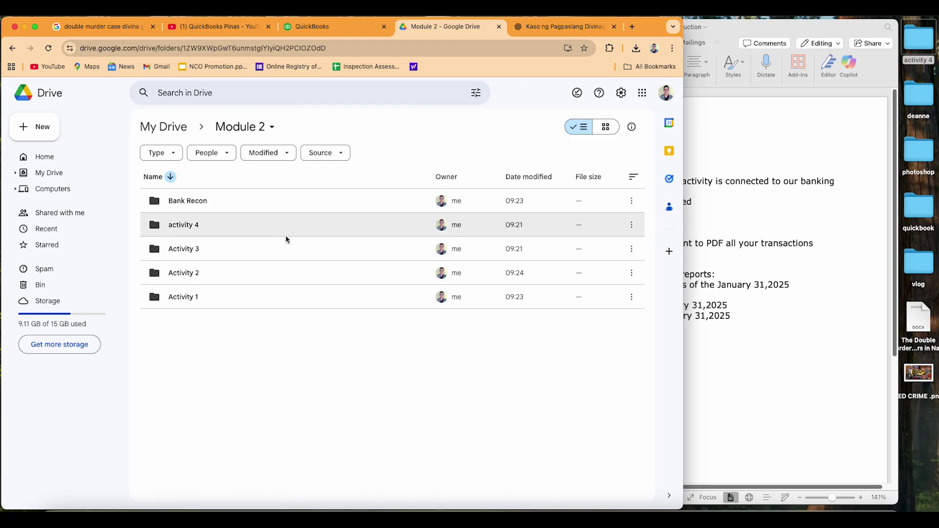
Step: Return to YouTube and look over the channel's Module 1 section and the Videos section below it
{"action": "left_click", "coordinate": [205, 27]}
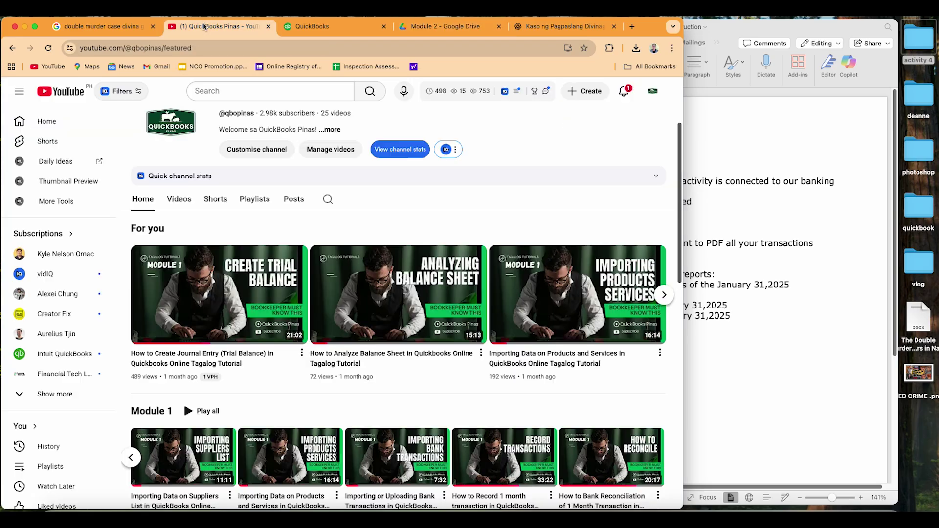
{"action": "left_click_drag", "start_coordinate": [340, 26], "coordinate": [345, 55]}
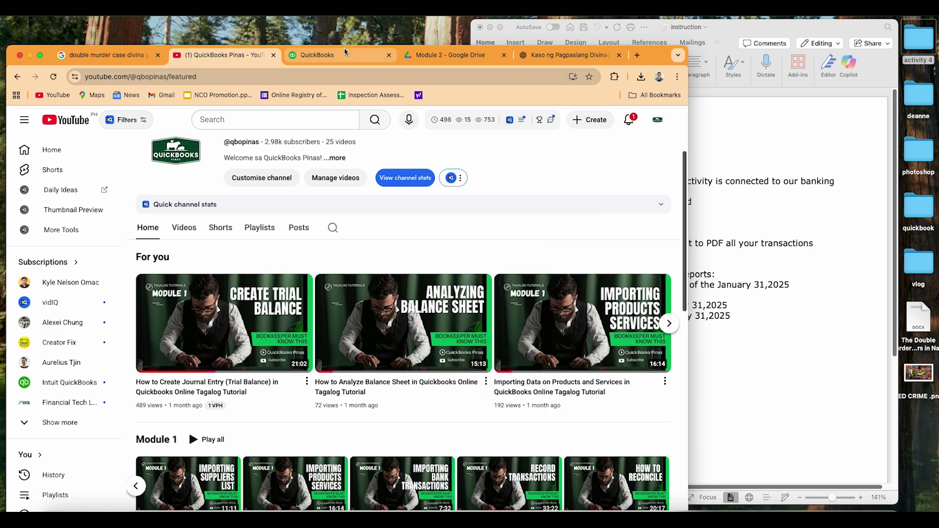
{"action": "left_click_drag", "start_coordinate": [50, 52], "coordinate": [50, 24]}
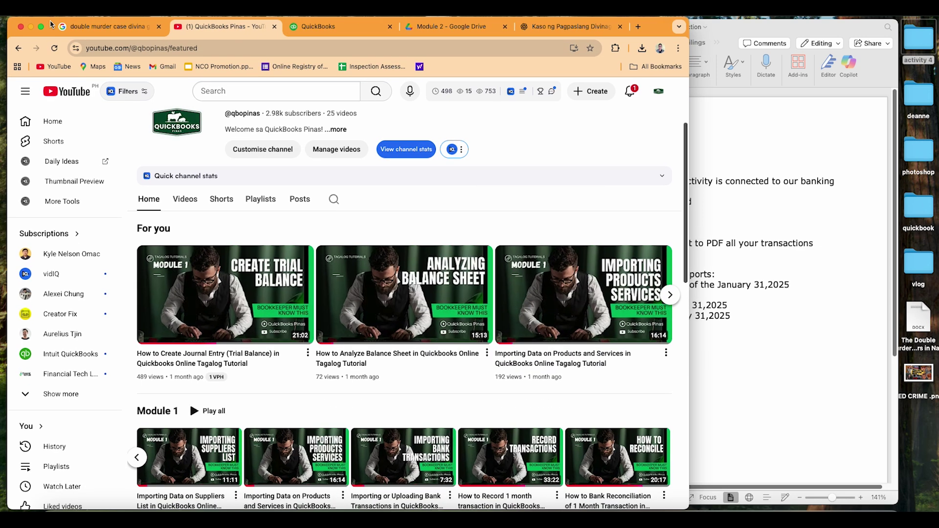
{"action": "scroll", "coordinate": [686, 210], "scroll_direction": "down", "scroll_amount": 5}
{"action": "scroll", "coordinate": [687, 208], "scroll_direction": "up", "scroll_amount": 5}
{"action": "left_click_drag", "start_coordinate": [690, 202], "coordinate": [693, 267]}
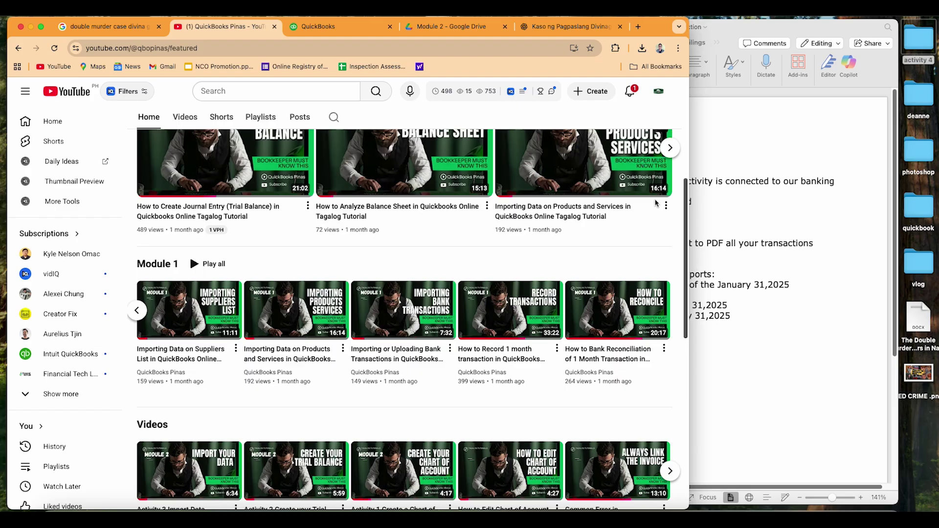
Step: Open the activity 4 folder in Module 2 on Google Drive and bring the Word instruction document in front of it
{"action": "left_click", "coordinate": [455, 27]}
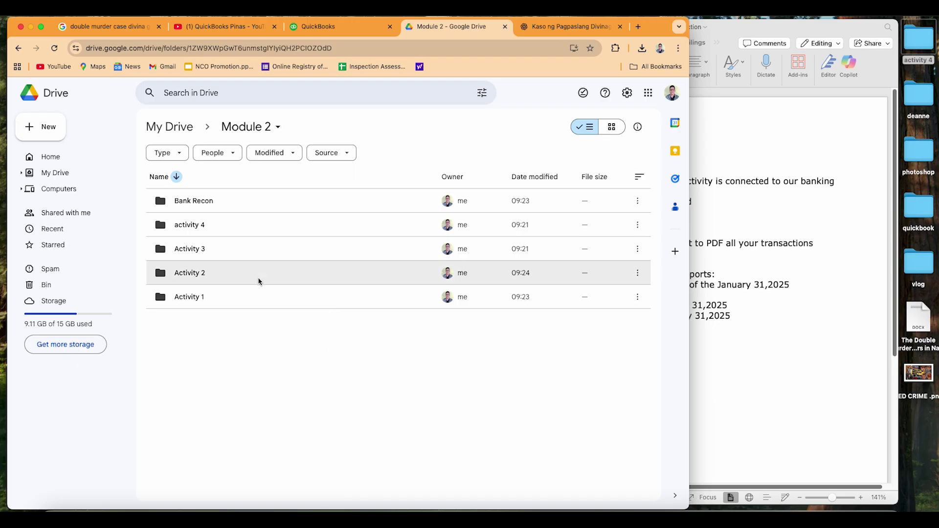
{"action": "double_click", "coordinate": [244, 231]}
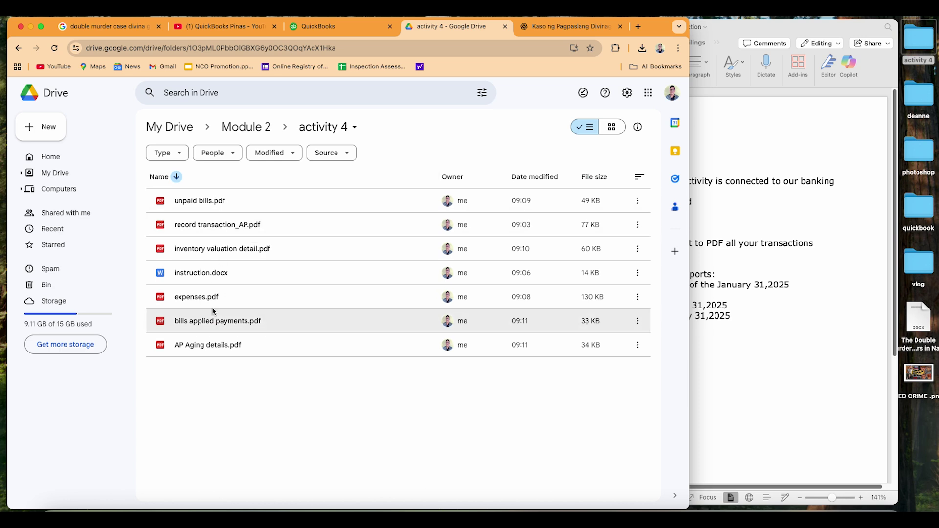
{"action": "left_click", "coordinate": [728, 336]}
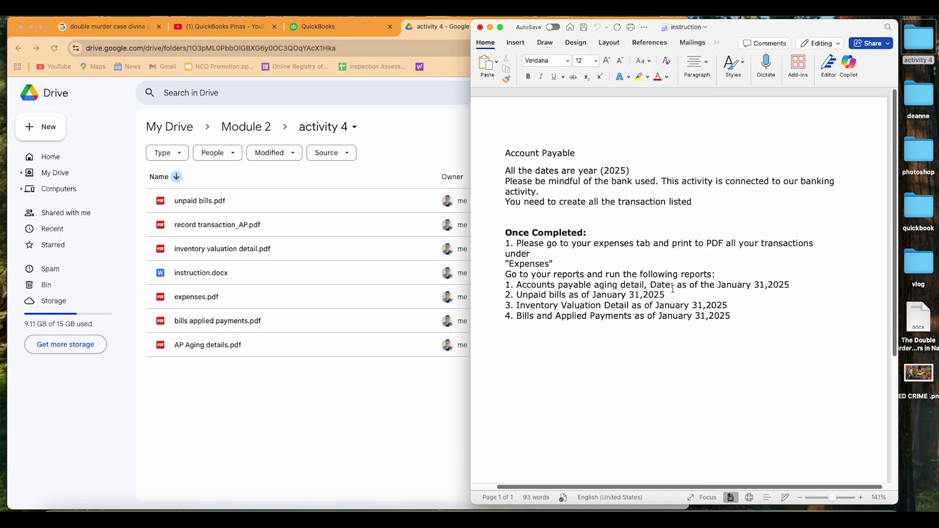
{"action": "left_click_drag", "start_coordinate": [731, 29], "coordinate": [690, 24]}
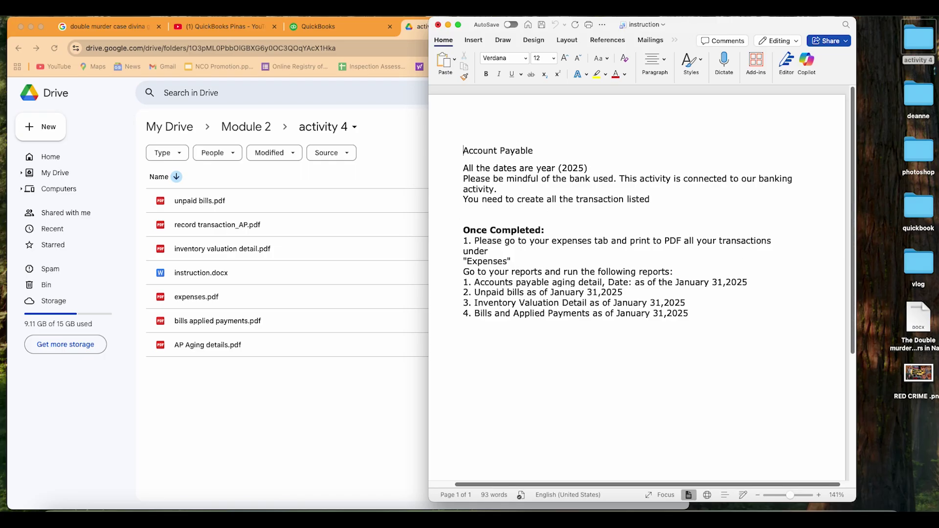
Step: Open record transaction_AP from the desktop's activity 4 folder and close the folder window
{"action": "double_click", "coordinate": [916, 41]}
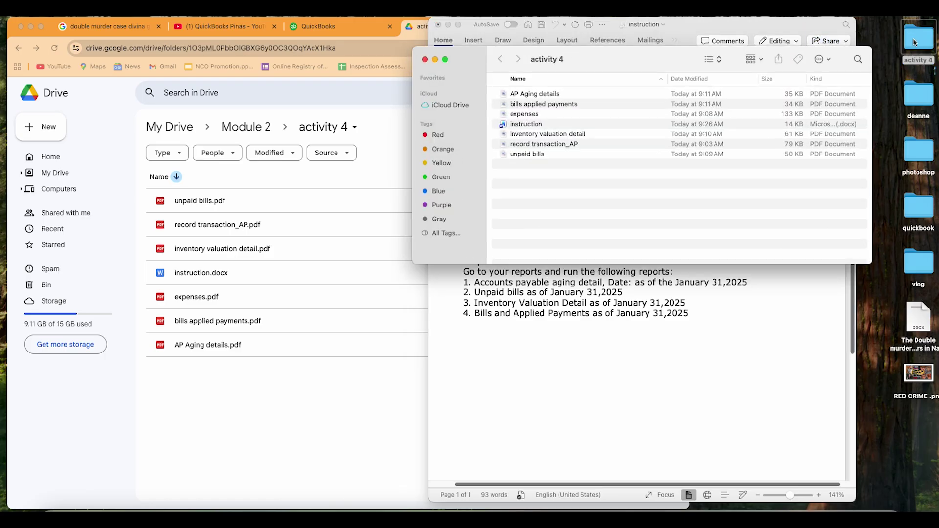
{"action": "left_click", "coordinate": [545, 146]}
{"action": "double_click", "coordinate": [550, 146]}
{"action": "left_click", "coordinate": [425, 59]}
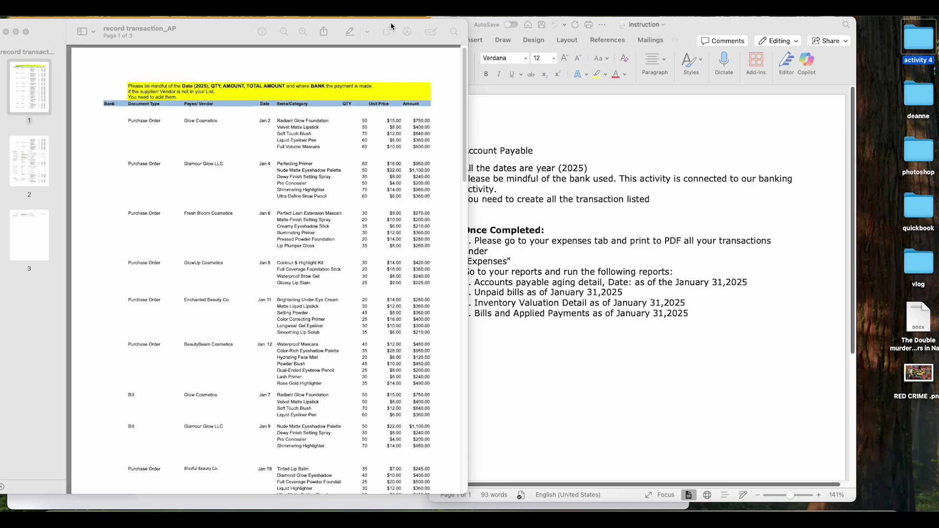
Step: Enlarge the record transaction_AP PDF to full screen to view its transactions, and close it
{"action": "left_click_drag", "start_coordinate": [375, 22], "coordinate": [606, 18]}
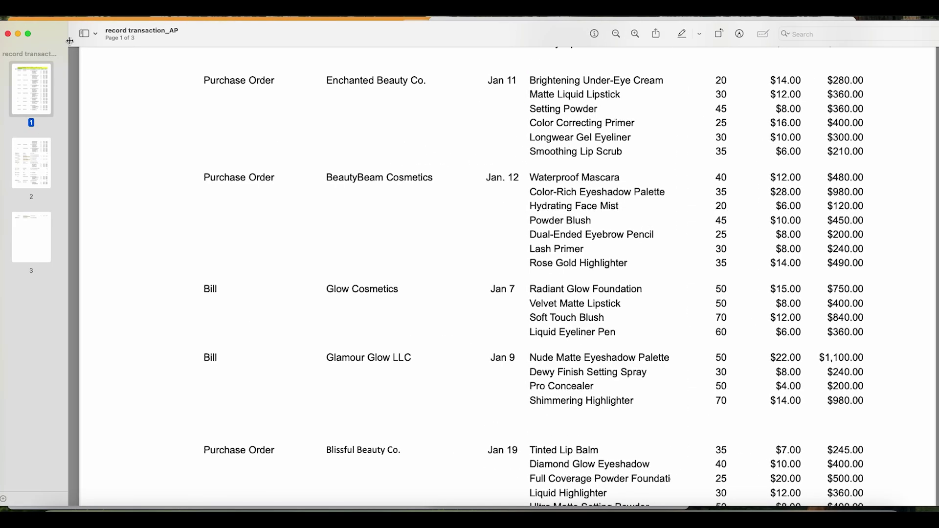
{"action": "left_click", "coordinate": [28, 35]}
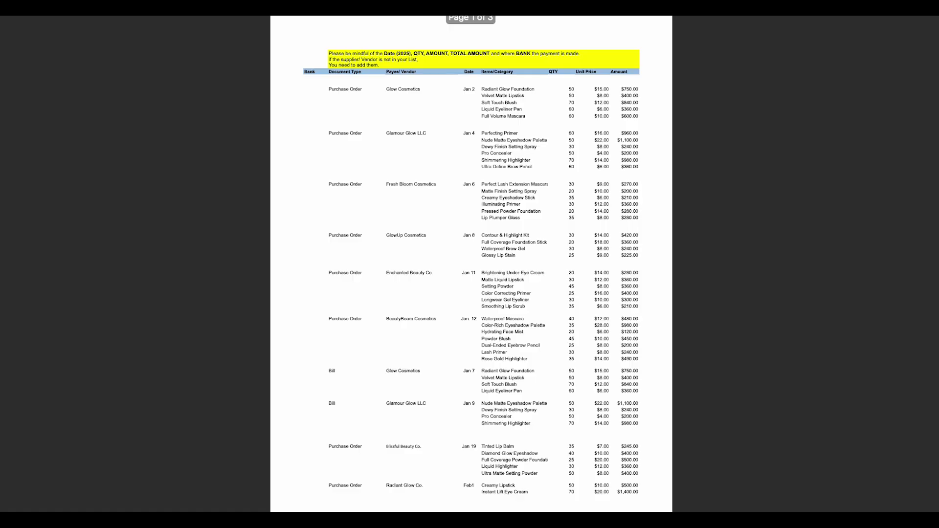
{"action": "left_click", "coordinate": [4, 29]}
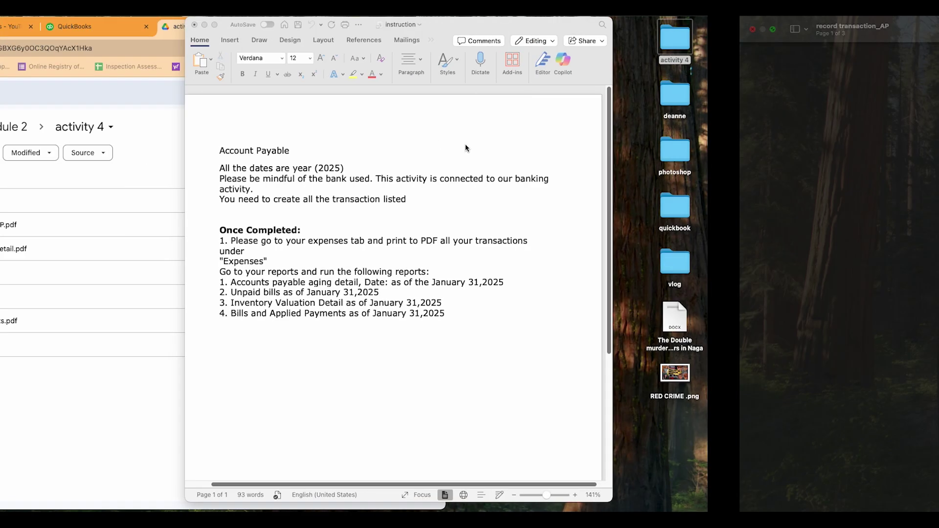
Step: Open record transaction_AP from the desktop's activity 4 folder, bring the whole window into view and look over its pages
{"action": "double_click", "coordinate": [920, 42]}
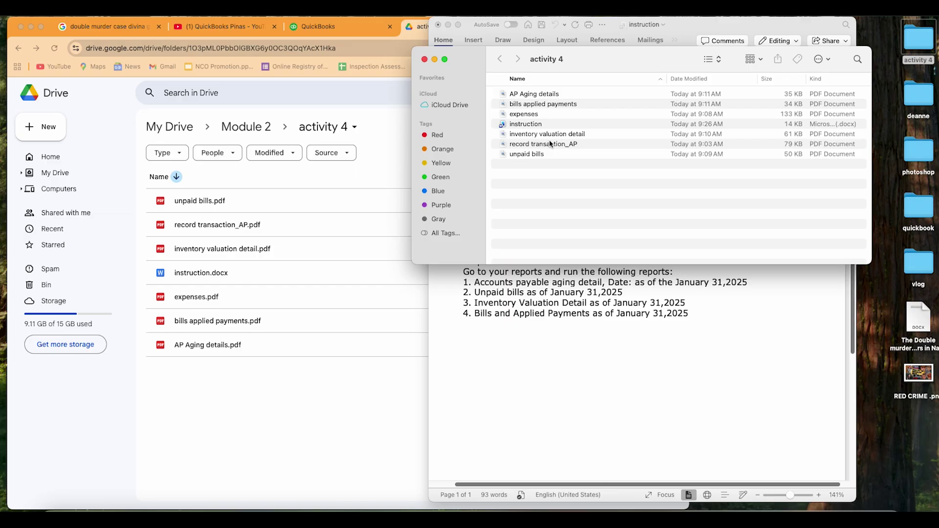
{"action": "double_click", "coordinate": [551, 145]}
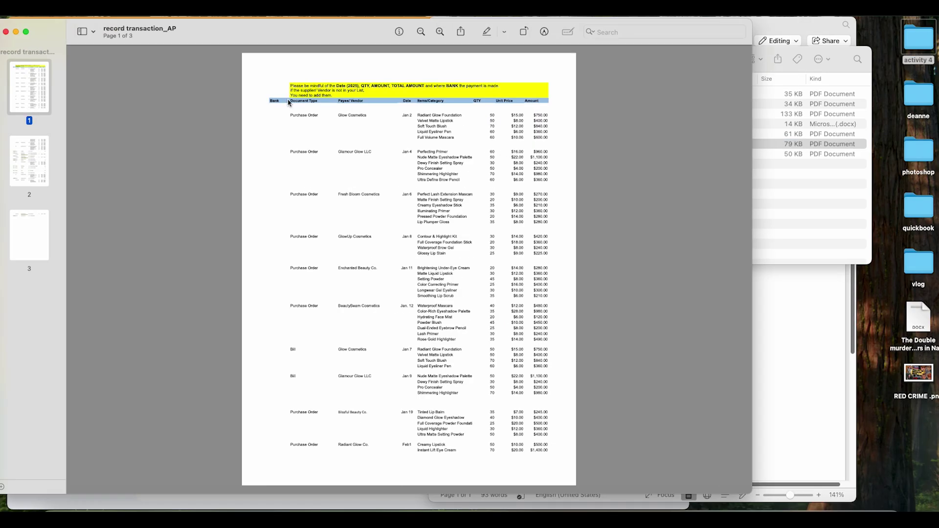
{"action": "left_click_drag", "start_coordinate": [236, 37], "coordinate": [382, 40]}
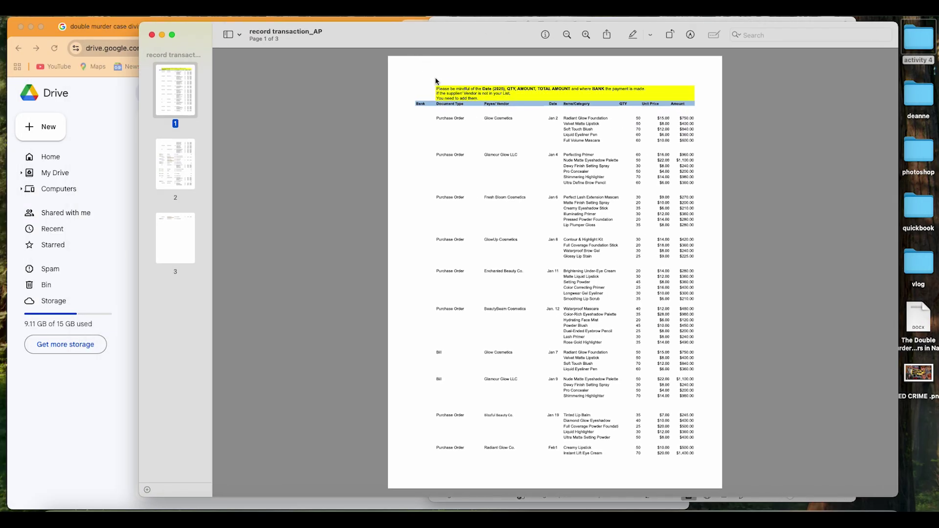
{"action": "scroll", "coordinate": [462, 181], "scroll_direction": "down", "scroll_amount": 3}
{"action": "scroll", "coordinate": [311, 145], "scroll_direction": "up", "scroll_amount": 3}
{"action": "left_click", "coordinate": [171, 238]}
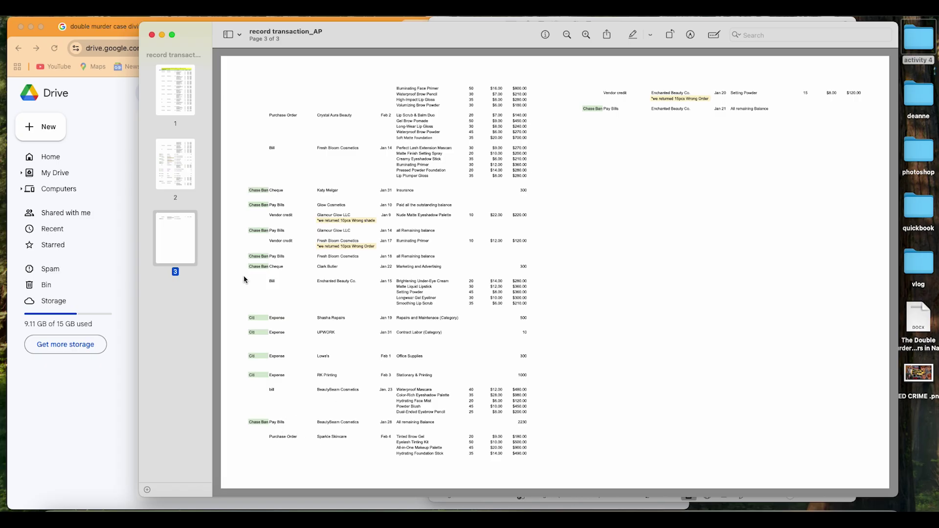
{"action": "left_click", "coordinate": [177, 98]}
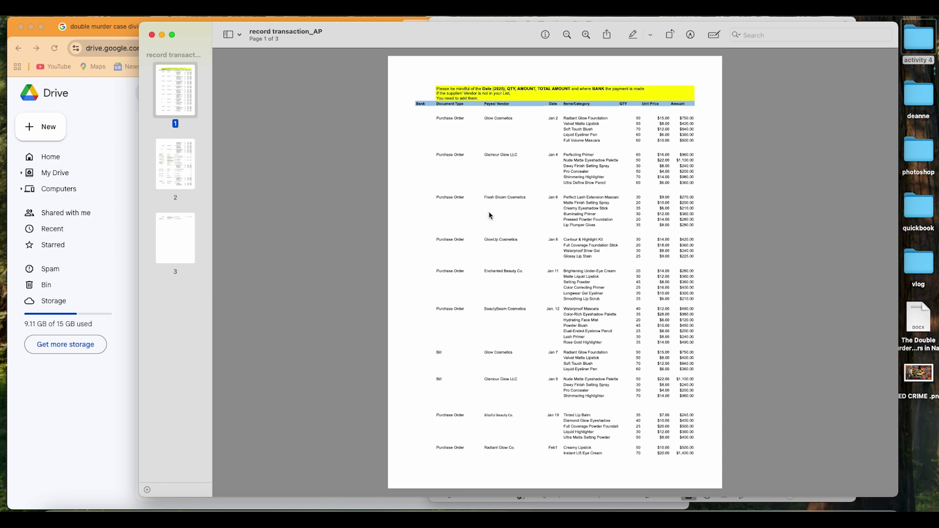
Step: Show the Module 1 video section on the YouTube channel, and return to the record transaction_AP PDF
{"action": "left_click", "coordinate": [120, 114]}
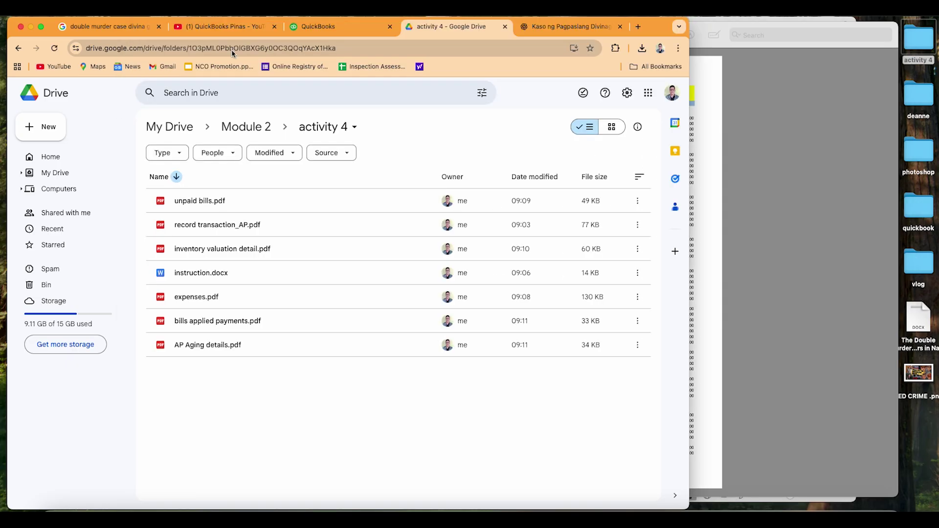
{"action": "left_click", "coordinate": [230, 29]}
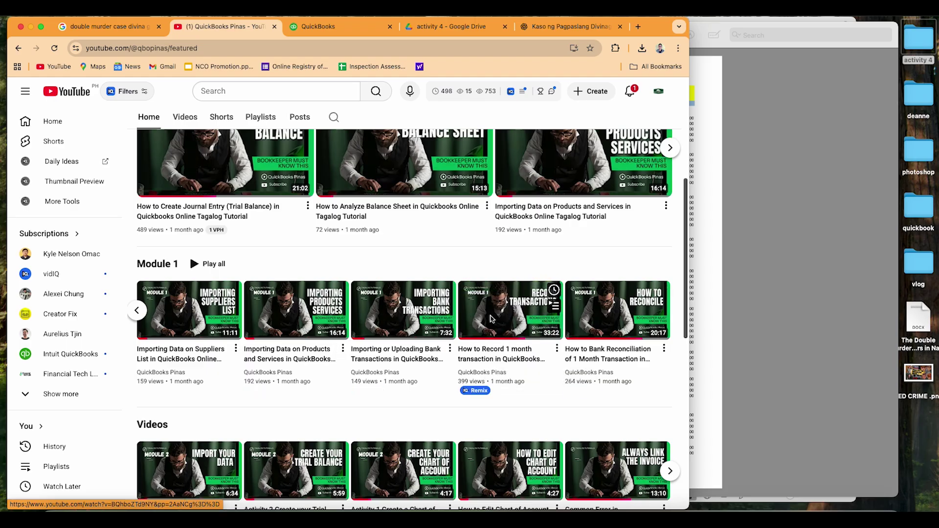
{"action": "left_click", "coordinate": [450, 26]}
{"action": "left_click", "coordinate": [714, 124]}
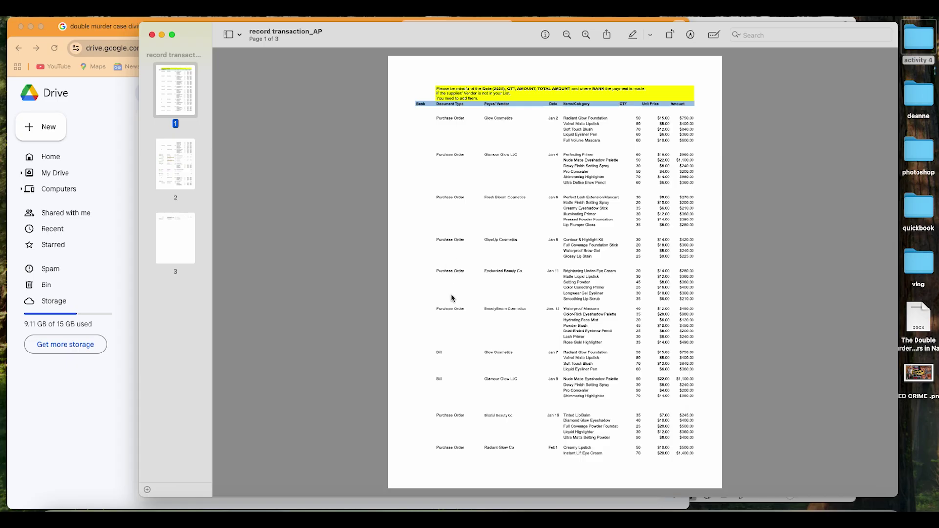
Step: Review the transactions on all three pages of record transaction_AP, ending on page 1, and minimize the PDF
{"action": "scroll", "coordinate": [449, 342], "scroll_direction": "down", "scroll_amount": 5}
{"action": "scroll", "coordinate": [301, 275], "scroll_direction": "up", "scroll_amount": 5}
{"action": "left_click", "coordinate": [165, 172]}
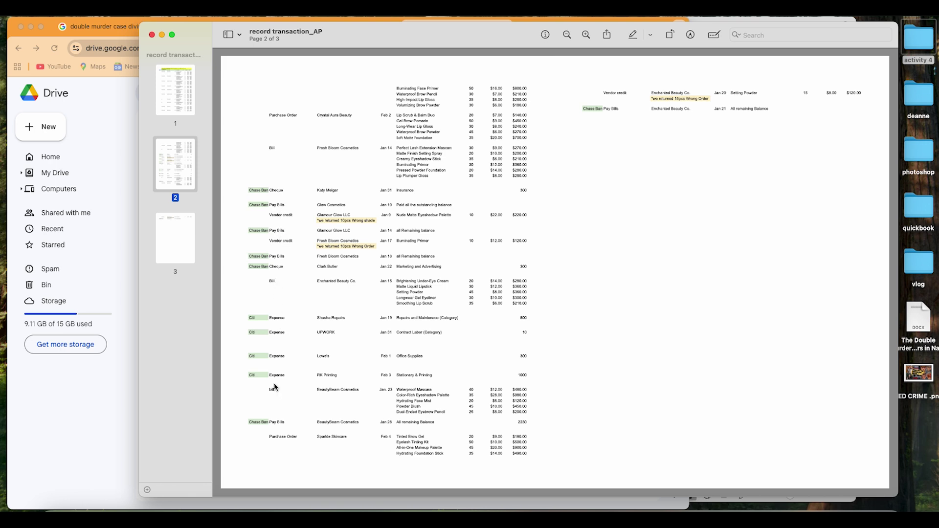
{"action": "left_click", "coordinate": [187, 240]}
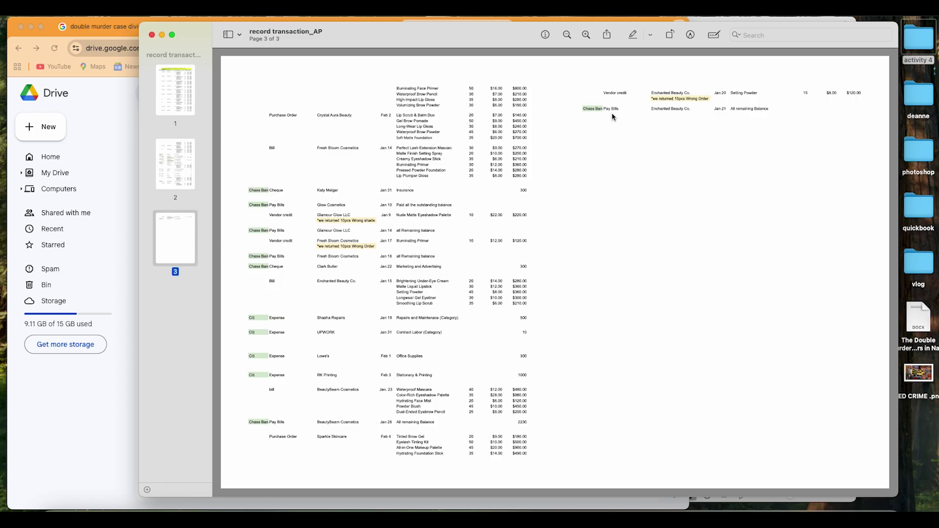
{"action": "left_click", "coordinate": [175, 172]}
{"action": "left_click", "coordinate": [169, 87]}
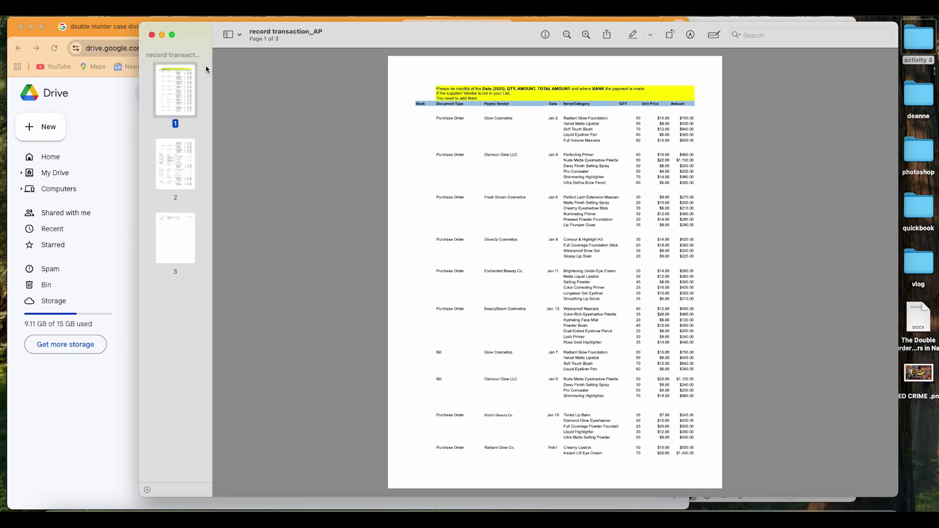
{"action": "left_click", "coordinate": [162, 34]}
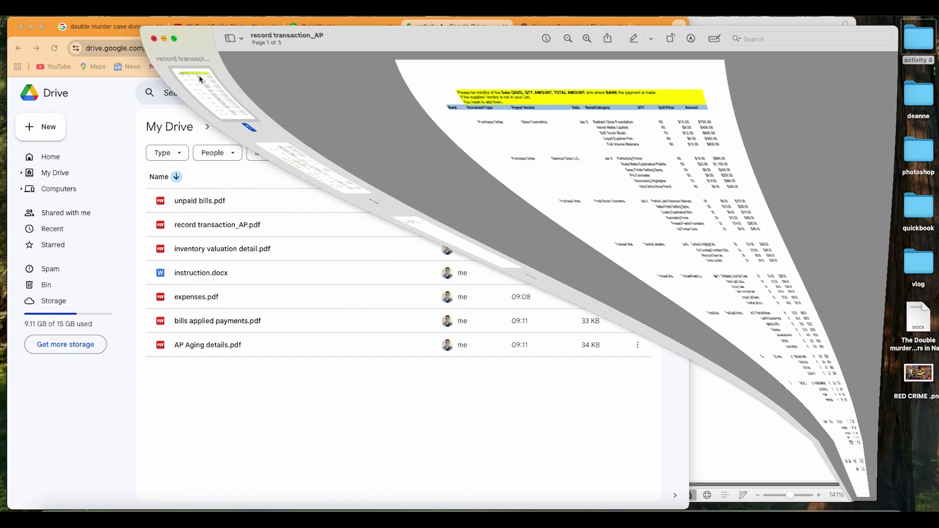
Step: Close the activity 4 folder window and highlight the line "All the dates are year (2025)" in the instruction document
{"action": "left_click", "coordinate": [741, 311]}
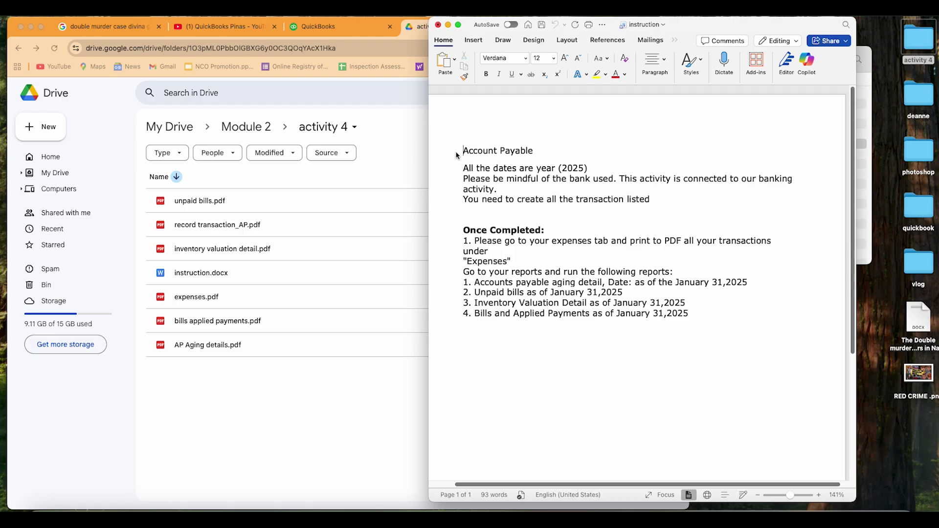
{"action": "left_click", "coordinate": [862, 166]}
{"action": "left_click", "coordinate": [424, 60]}
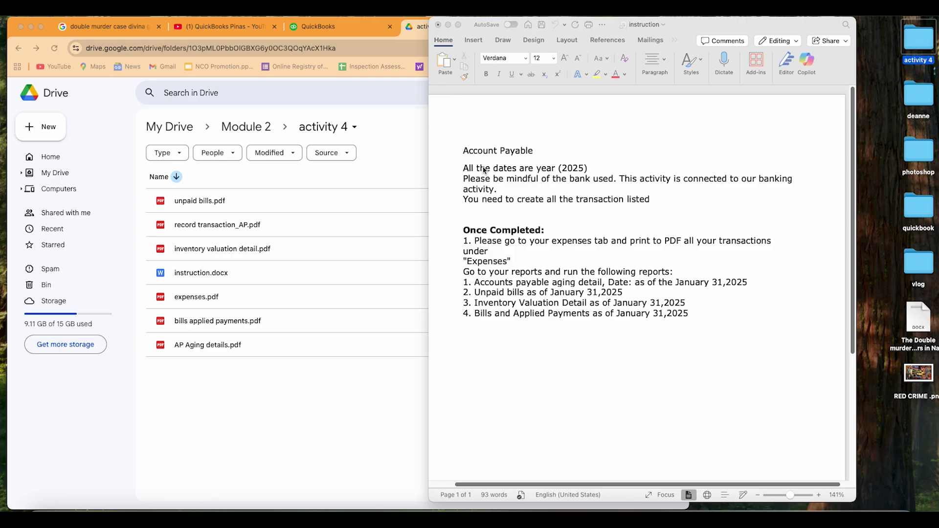
{"action": "left_click", "coordinate": [553, 168]}
{"action": "left_click_drag", "start_coordinate": [465, 167], "coordinate": [588, 169]}
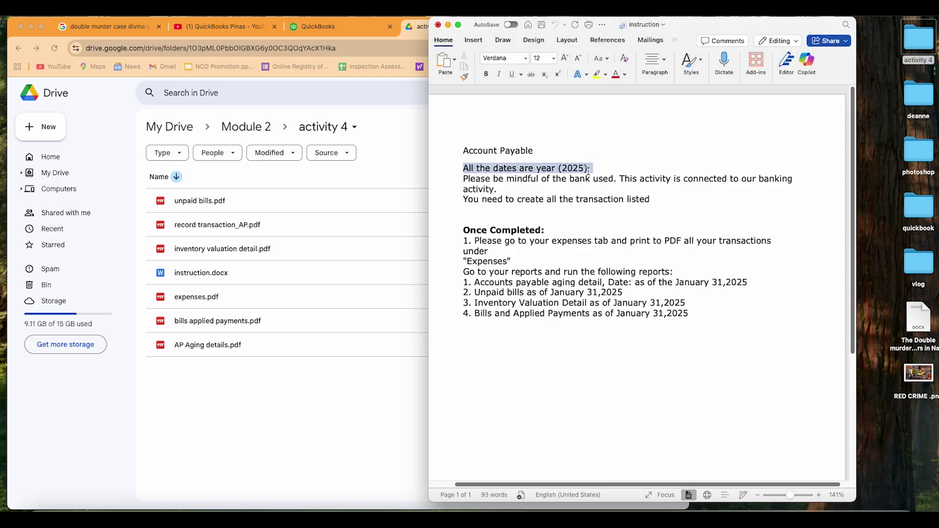
Step: Reopen record transaction_AP from the desktop's activity 4 folder, look through to its last page and close it
{"action": "left_click", "coordinate": [885, 153]}
{"action": "double_click", "coordinate": [919, 39]}
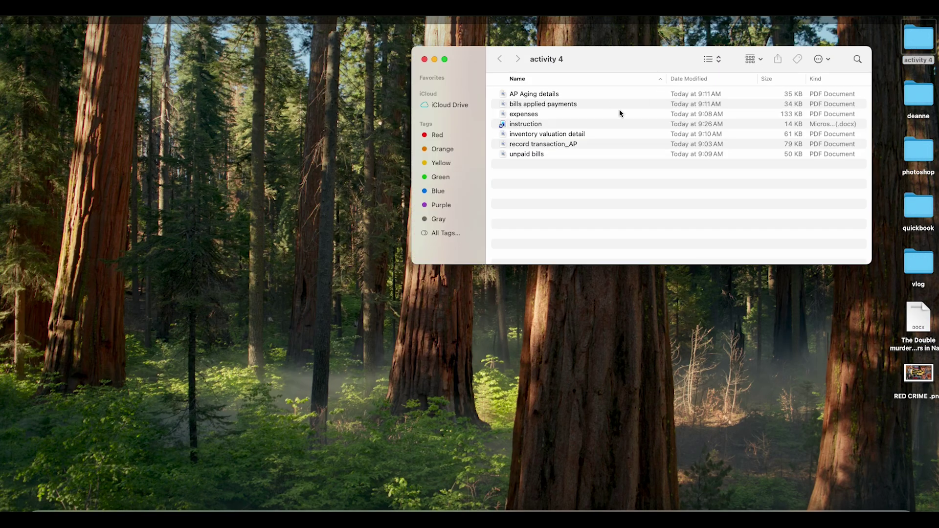
{"action": "double_click", "coordinate": [563, 145]}
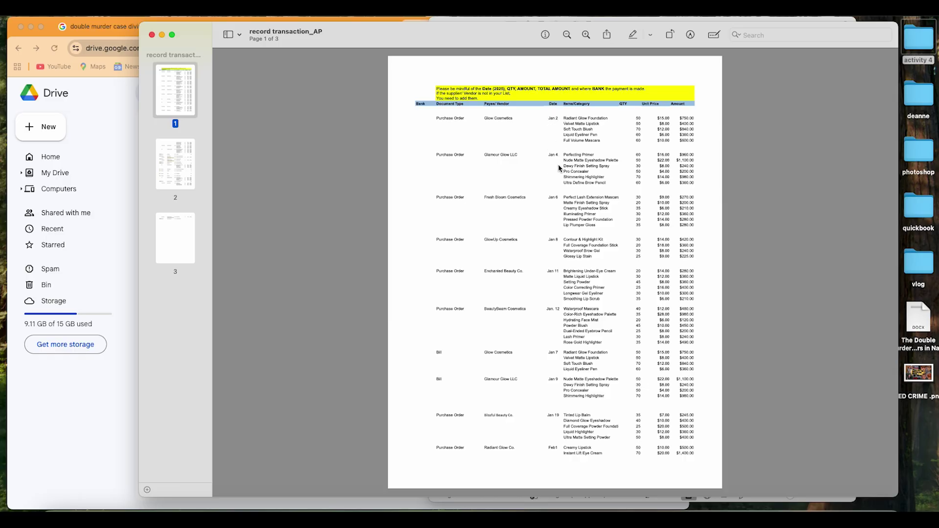
{"action": "scroll", "coordinate": [549, 363], "scroll_direction": "down", "scroll_amount": 3}
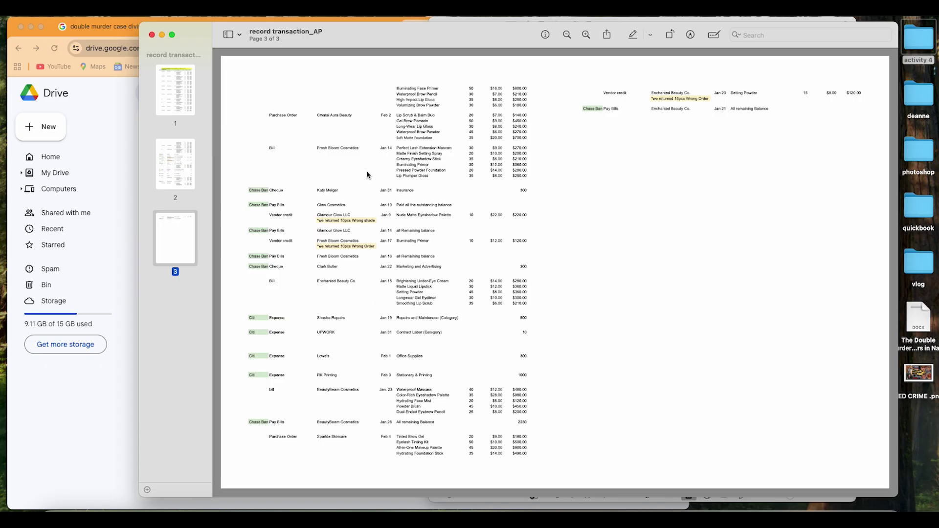
{"action": "left_click", "coordinate": [151, 34]}
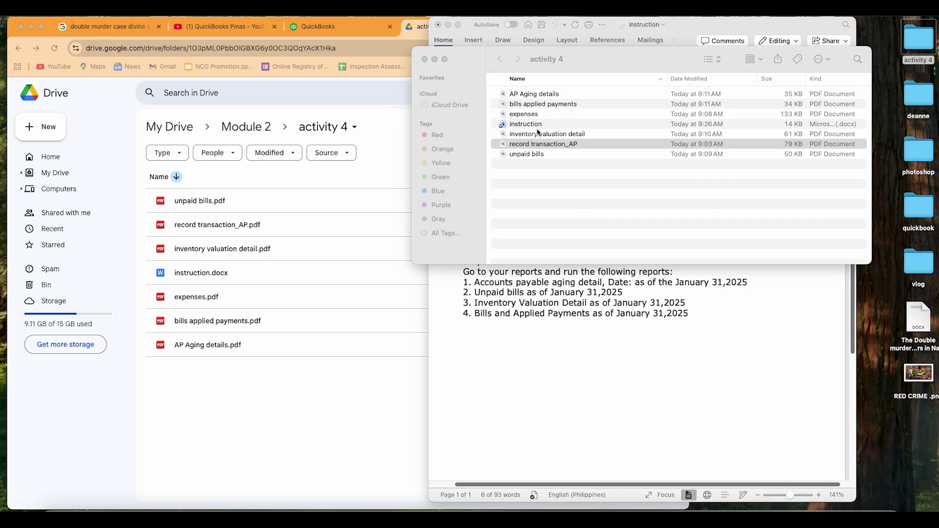
{"action": "left_click", "coordinate": [424, 59]}
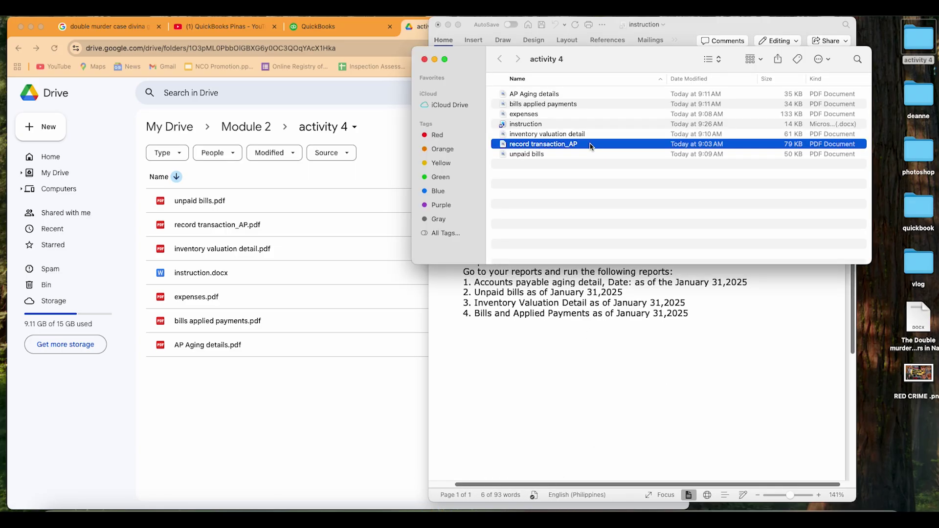
Step: View page 2 of record transaction_AP once more, and close both the PDF and the activity 4 folder window
{"action": "double_click", "coordinate": [591, 146]}
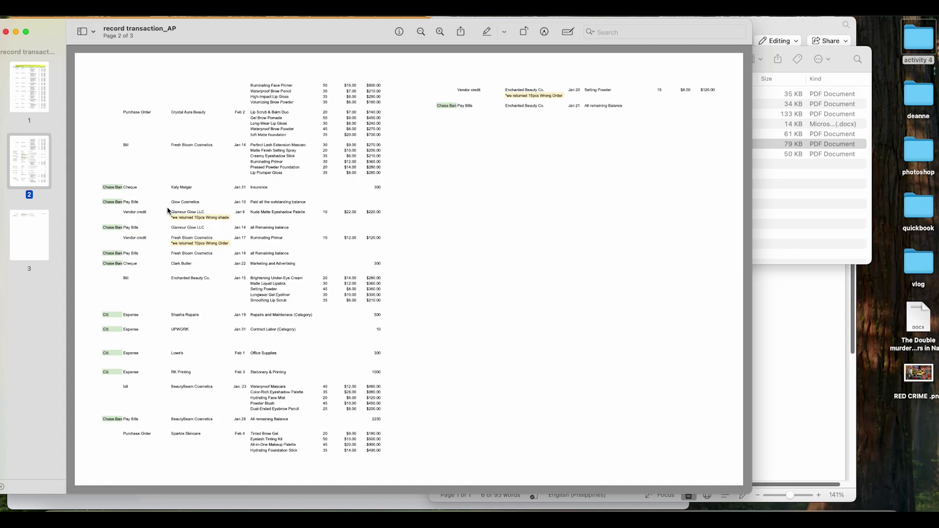
{"action": "left_click", "coordinate": [6, 31]}
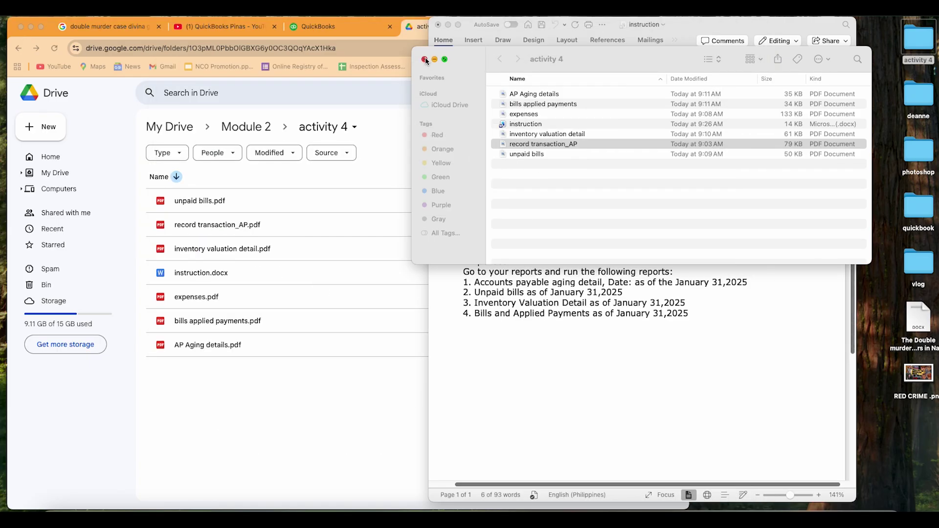
{"action": "left_click", "coordinate": [424, 59]}
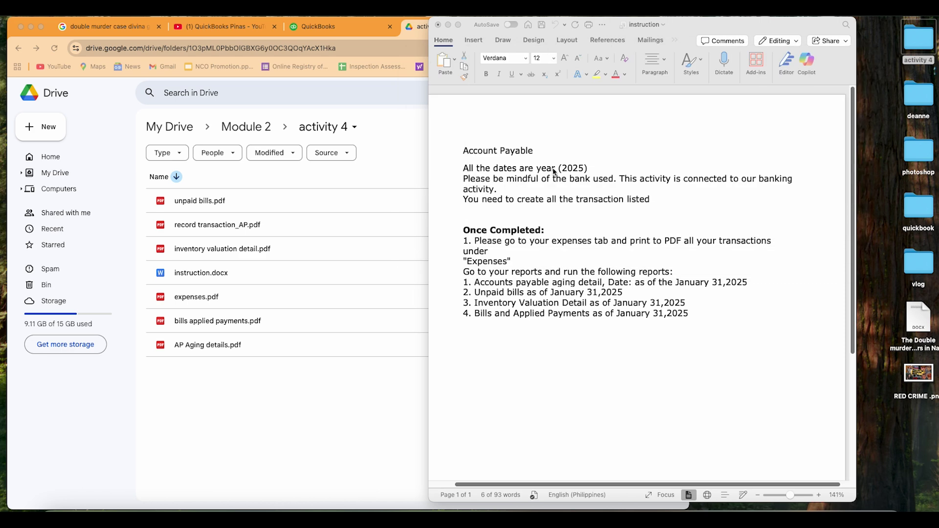
Step: Highlight the instruction document's notes on the bank used and creating all listed transactions, and the tasks under "Once Completed"
{"action": "left_click", "coordinate": [507, 181]}
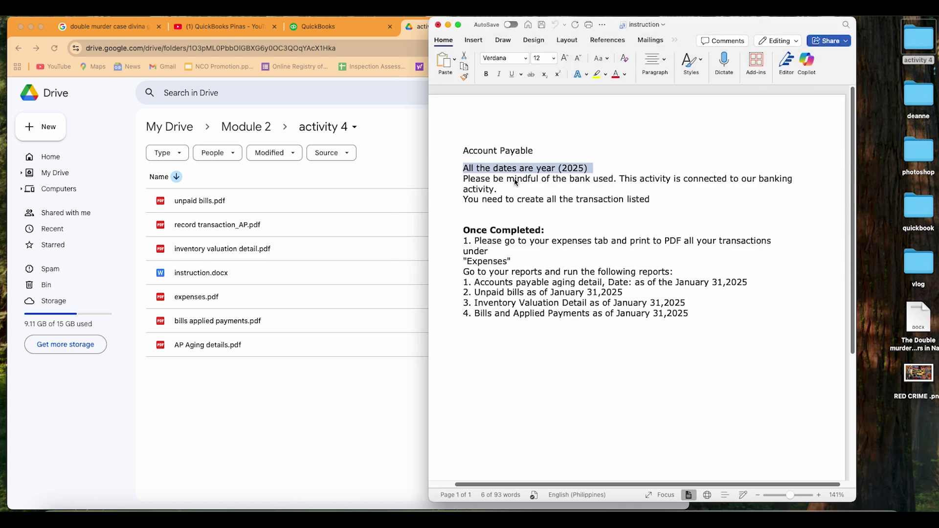
{"action": "left_click", "coordinate": [526, 182]}
{"action": "left_click_drag", "start_coordinate": [494, 179], "coordinate": [639, 180]}
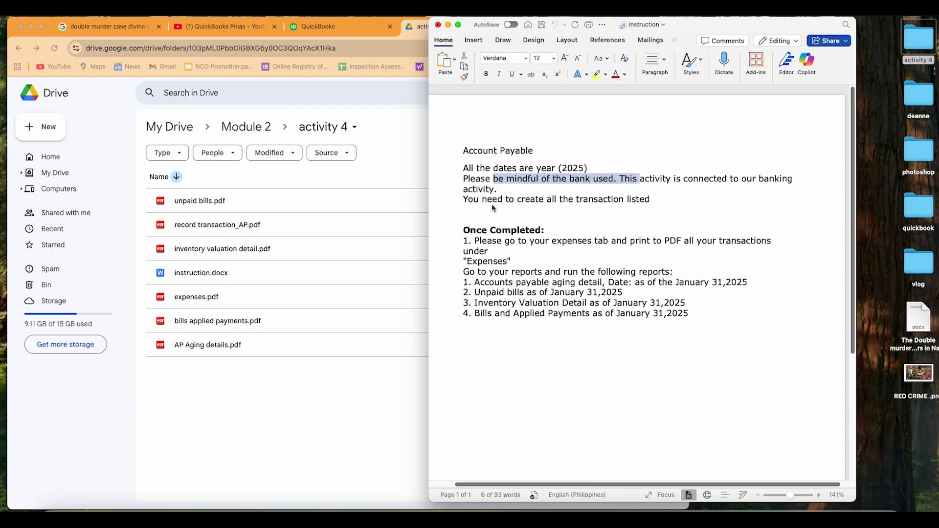
{"action": "left_click_drag", "start_coordinate": [547, 200], "coordinate": [640, 202]}
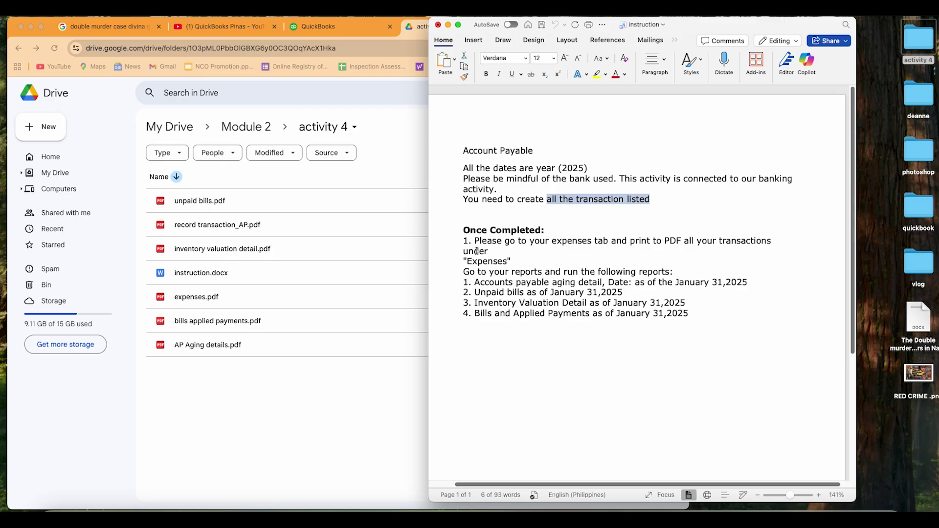
{"action": "left_click_drag", "start_coordinate": [463, 240], "coordinate": [485, 312]}
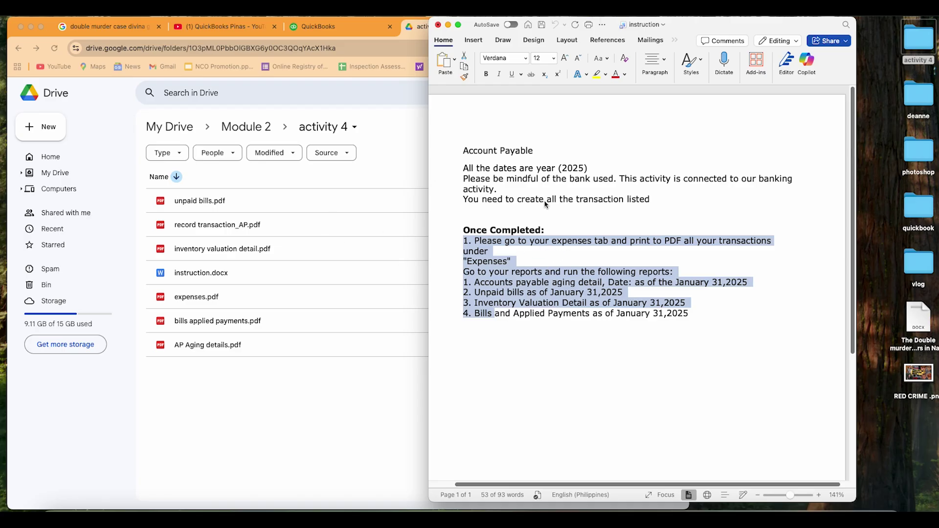
Step: Preview expenses.pdf from the activity 4 folder on Google Drive, look over both pages and close it
{"action": "left_click", "coordinate": [197, 208]}
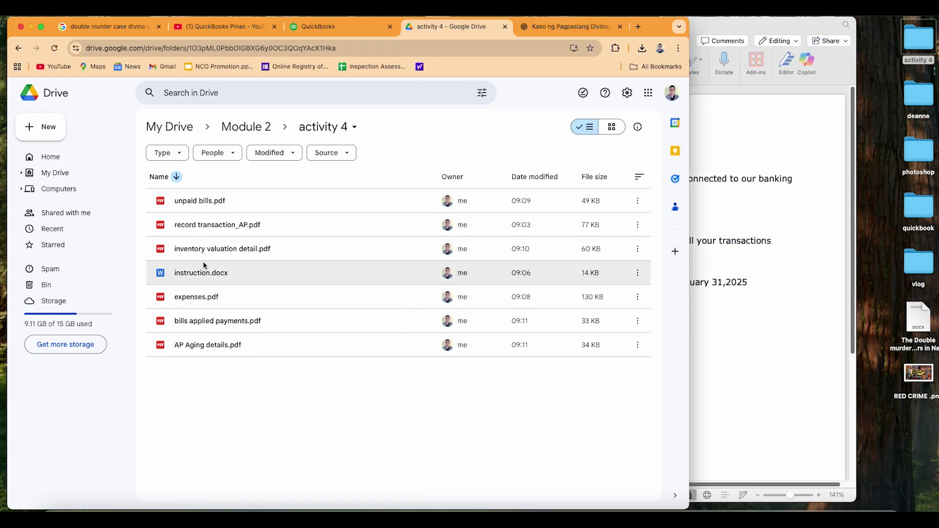
{"action": "double_click", "coordinate": [237, 299]}
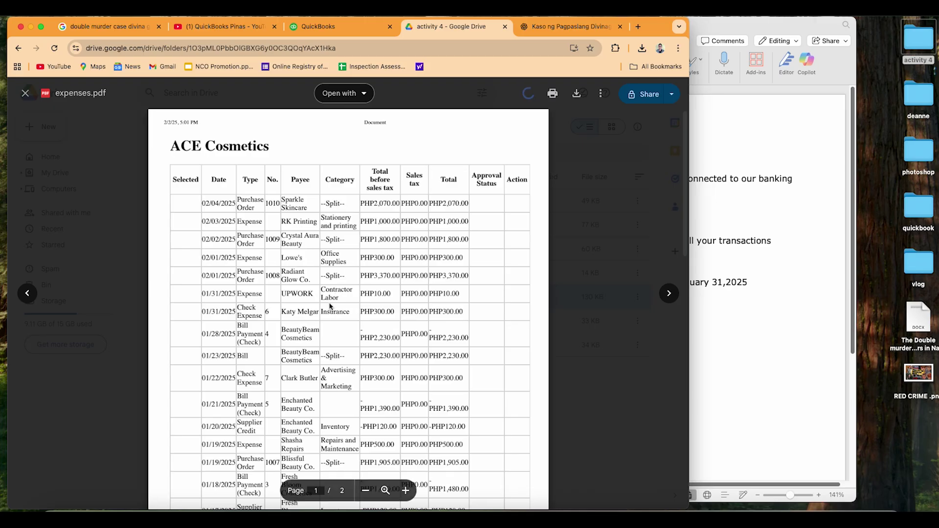
{"action": "scroll", "coordinate": [389, 309], "scroll_direction": "down", "scroll_amount": 5}
{"action": "scroll", "coordinate": [389, 308], "scroll_direction": "down", "scroll_amount": 10}
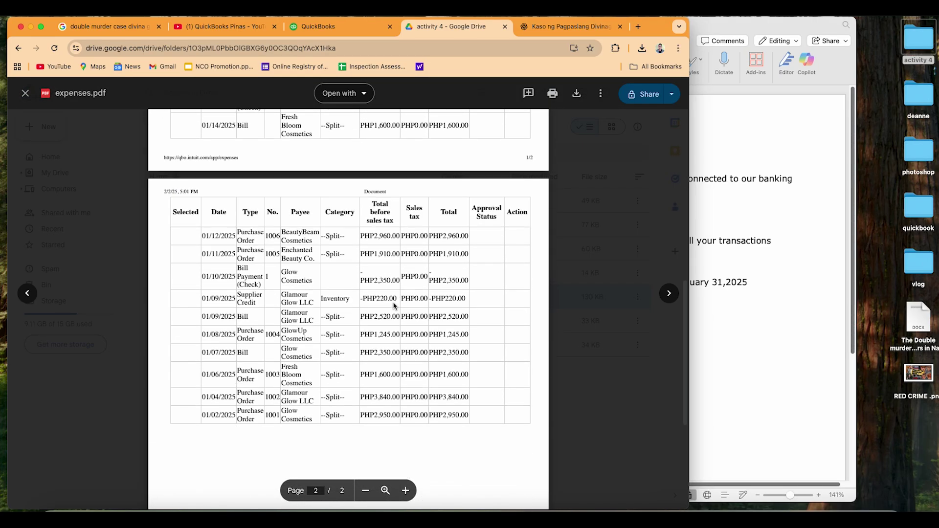
{"action": "scroll", "coordinate": [396, 306], "scroll_direction": "up", "scroll_amount": 15}
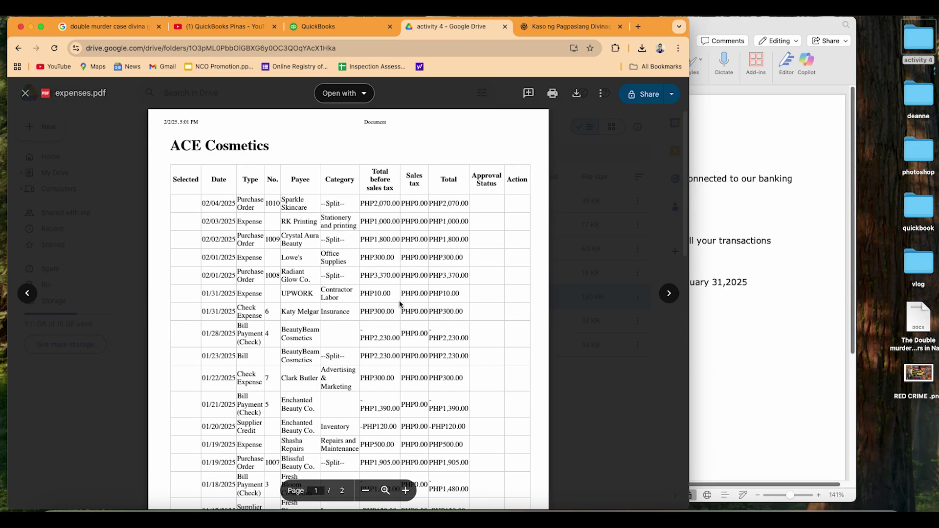
{"action": "left_click", "coordinate": [26, 94]}
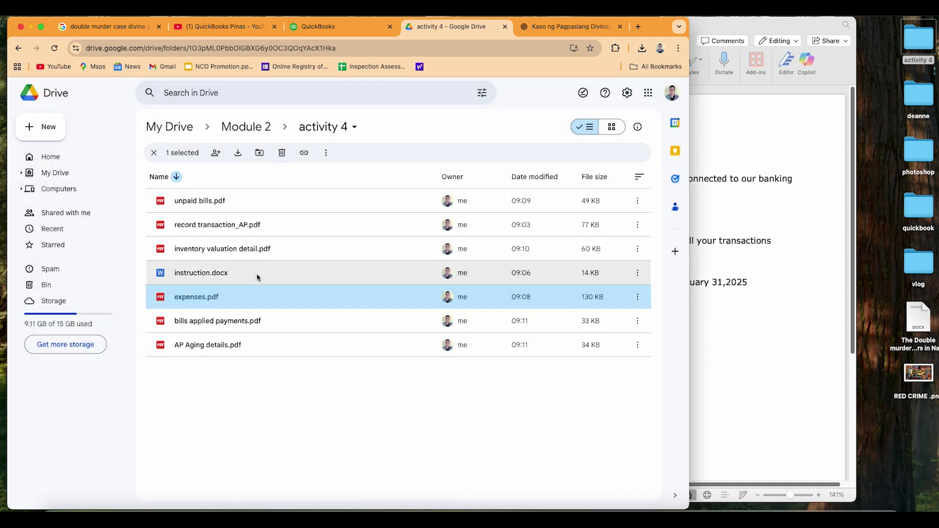
Step: Preview unpaid bills.pdf on Google Drive and highlight the Blk Cosmetics journal entry, its open balance and its total line
{"action": "left_click", "coordinate": [269, 205]}
{"action": "double_click", "coordinate": [269, 205]}
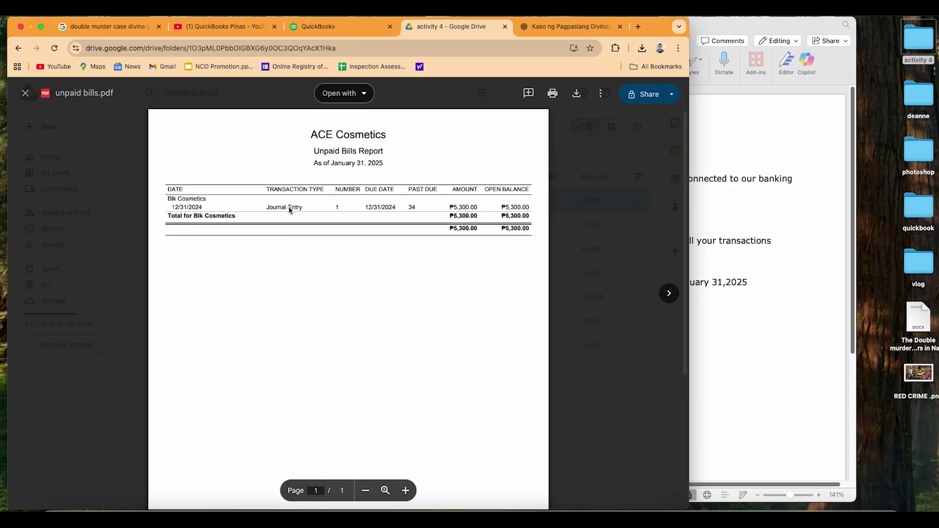
{"action": "left_click_drag", "start_coordinate": [268, 207], "coordinate": [399, 214]}
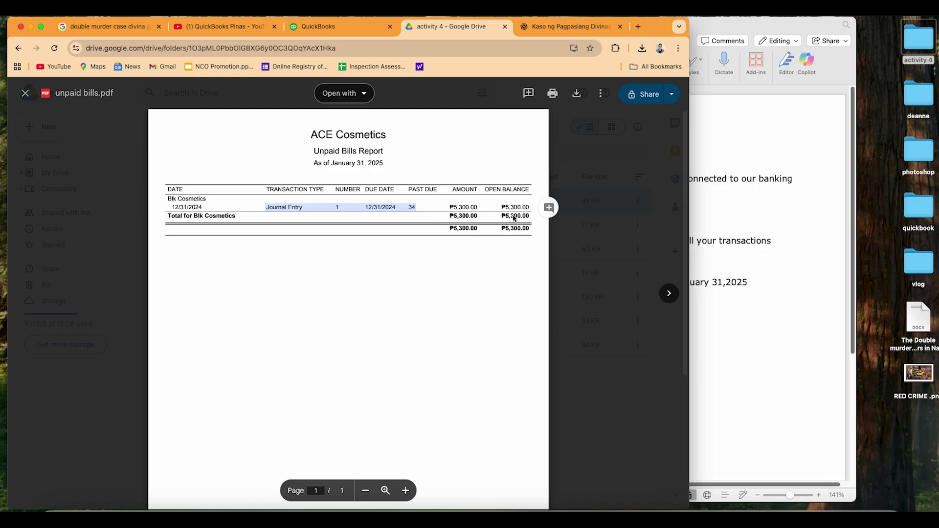
{"action": "left_click_drag", "start_coordinate": [499, 207], "coordinate": [452, 223]}
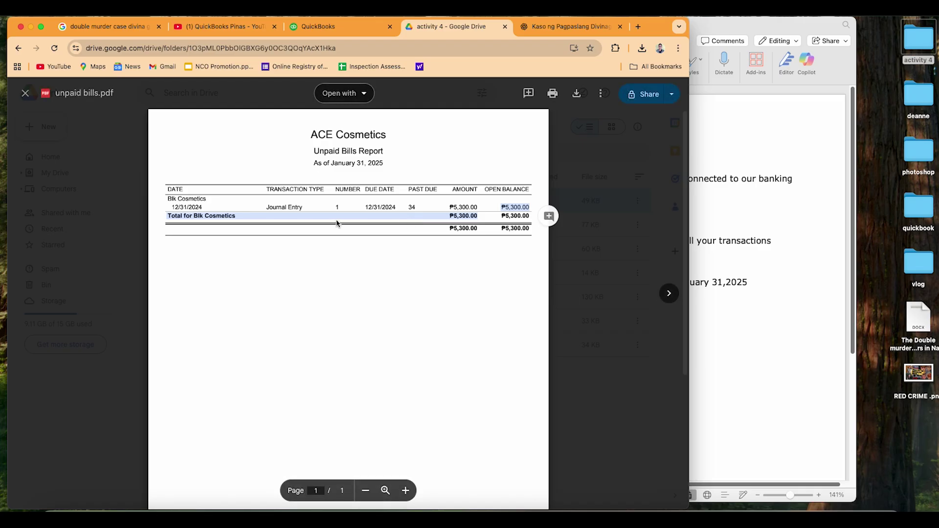
Step: Close the unpaid bills preview, and briefly preview record transaction_AP.pdf from the activity 4 folder
{"action": "left_click", "coordinate": [25, 94]}
{"action": "double_click", "coordinate": [304, 234]}
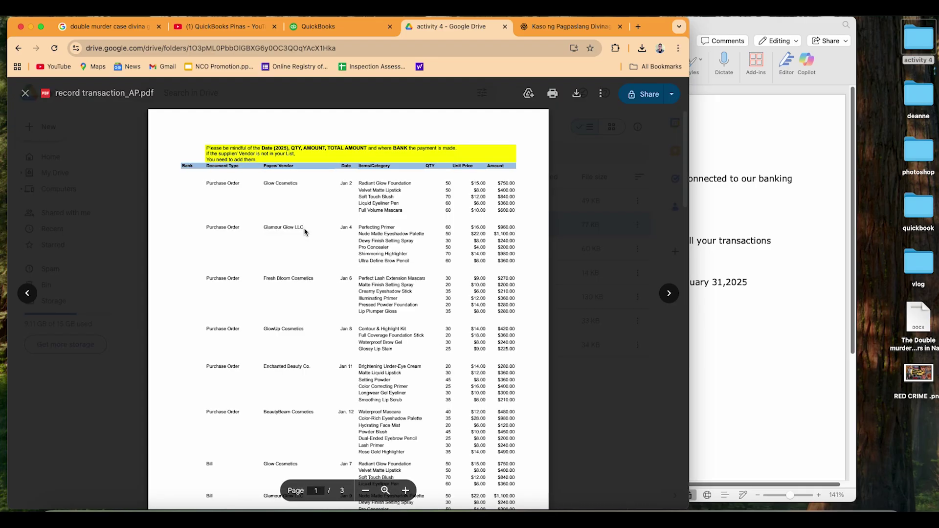
{"action": "left_click", "coordinate": [25, 94]}
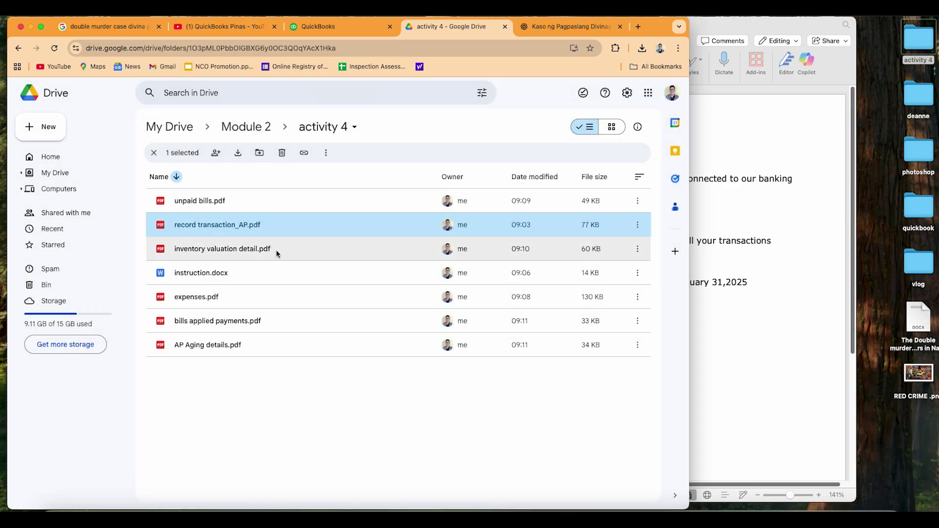
Step: Preview inventory valuation detail.pdf from the activity 4 folder, look through it to page 7 and close it
{"action": "double_click", "coordinate": [293, 252]}
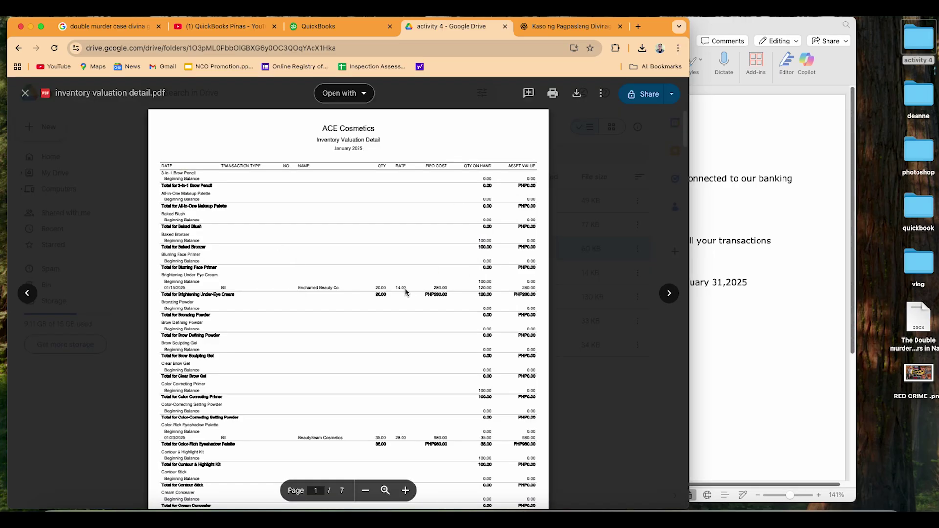
{"action": "scroll", "coordinate": [406, 292], "scroll_direction": "down", "scroll_amount": 20}
{"action": "scroll", "coordinate": [428, 292], "scroll_direction": "down", "scroll_amount": 20}
{"action": "scroll", "coordinate": [445, 322], "scroll_direction": "down", "scroll_amount": 20}
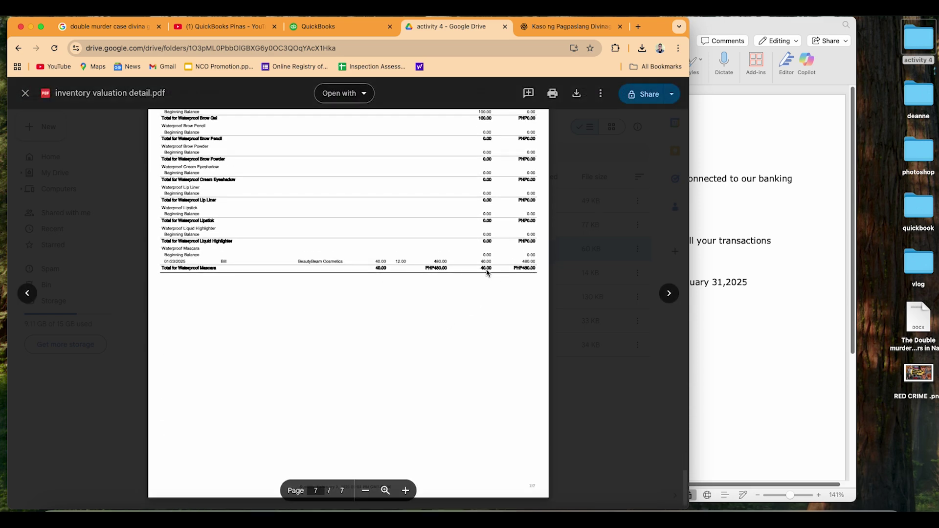
{"action": "scroll", "coordinate": [402, 278], "scroll_direction": "up", "scroll_amount": 3}
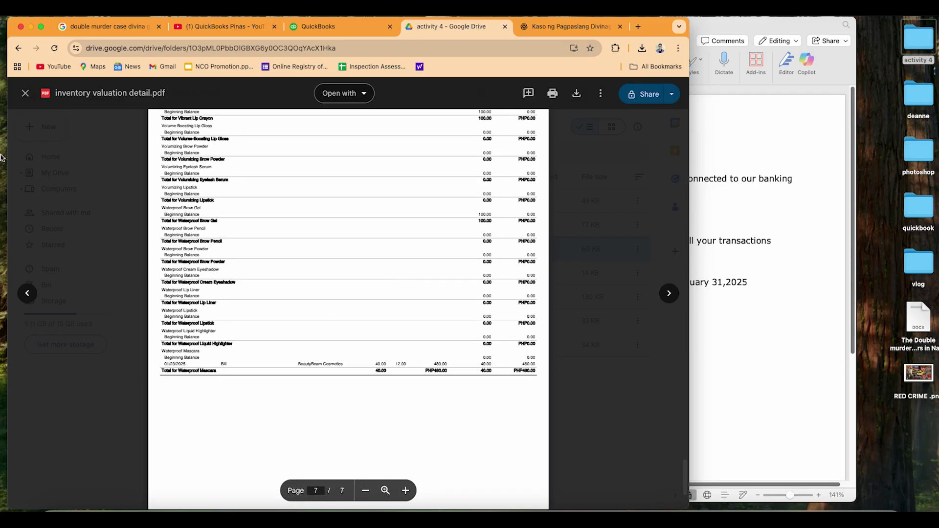
{"action": "left_click", "coordinate": [25, 93]}
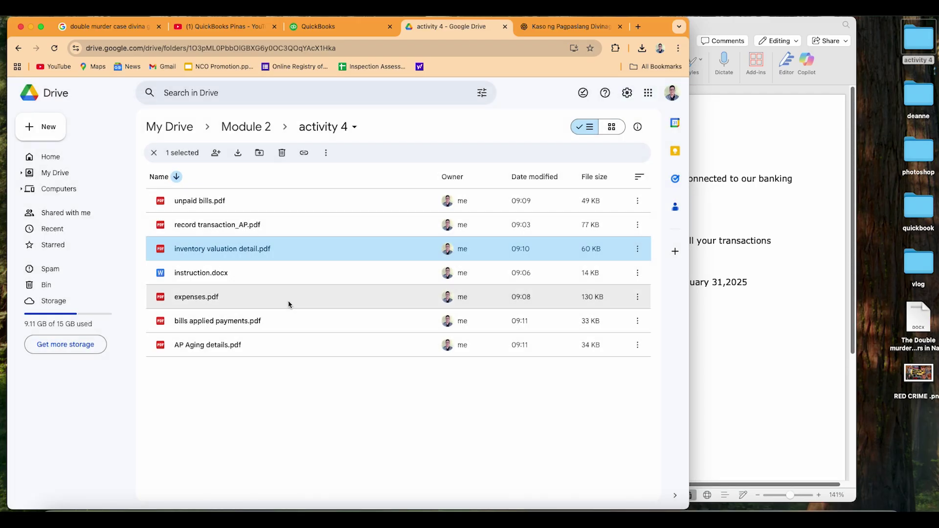
Step: Preview bills applied payments.pdf, look over the Bills and Applied Payments report for January 2025 and close it
{"action": "double_click", "coordinate": [282, 320]}
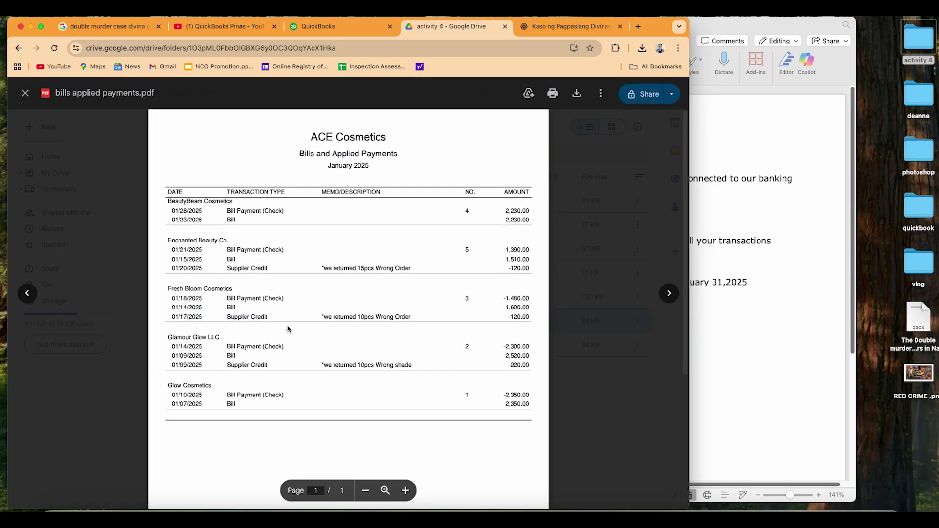
{"action": "scroll", "coordinate": [484, 331], "scroll_direction": "down", "scroll_amount": 3}
{"action": "scroll", "coordinate": [486, 327], "scroll_direction": "up", "scroll_amount": 3}
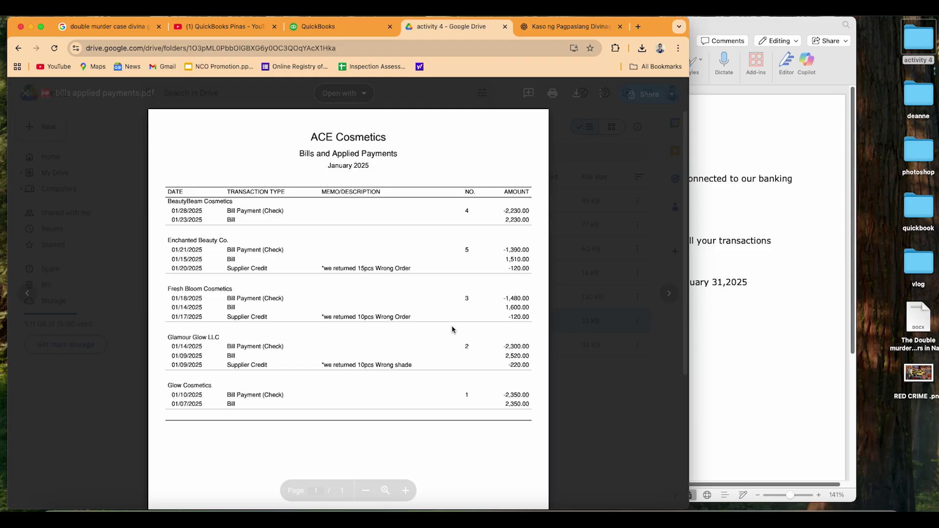
{"action": "left_click", "coordinate": [25, 93]}
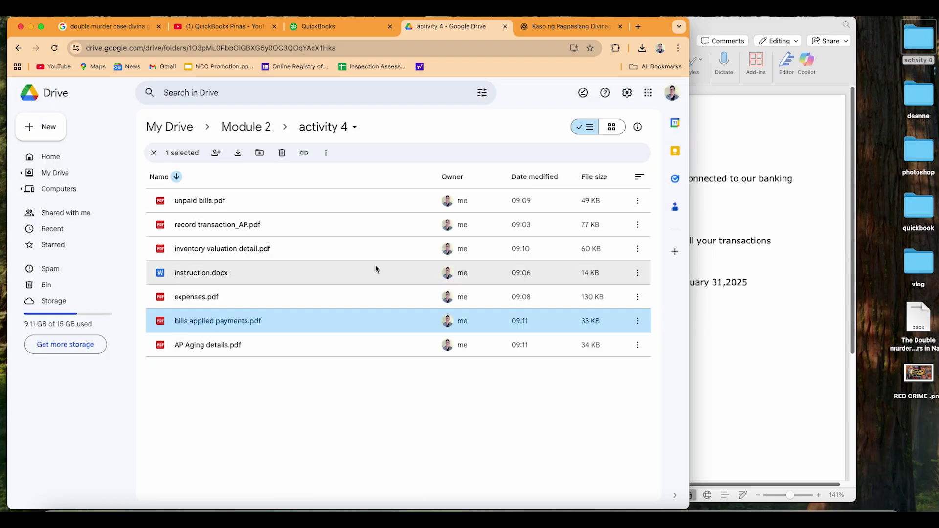
Step: Show the Module 1 videos on the QuickBooks Pinas YouTube channel page and return to the activity 4 folder on Google Drive
{"action": "left_click", "coordinate": [221, 29]}
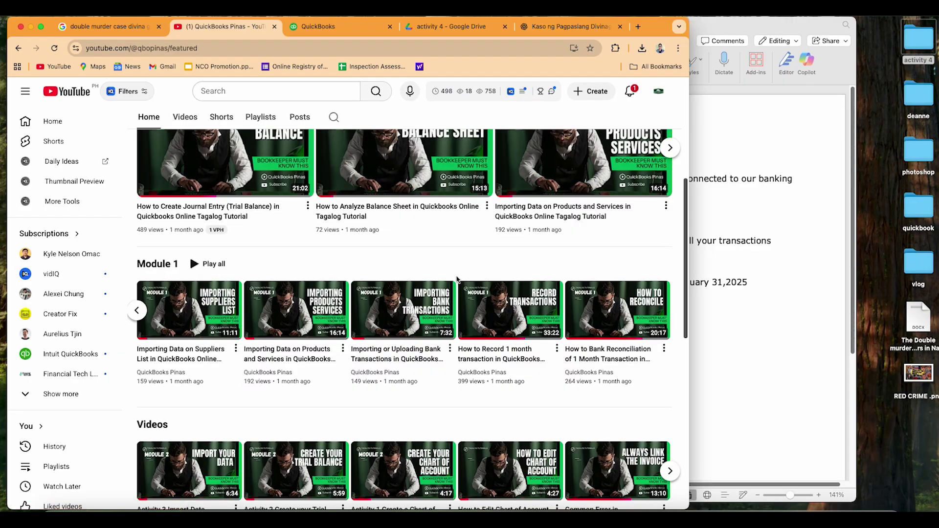
{"action": "left_click_drag", "start_coordinate": [688, 284], "coordinate": [689, 273]}
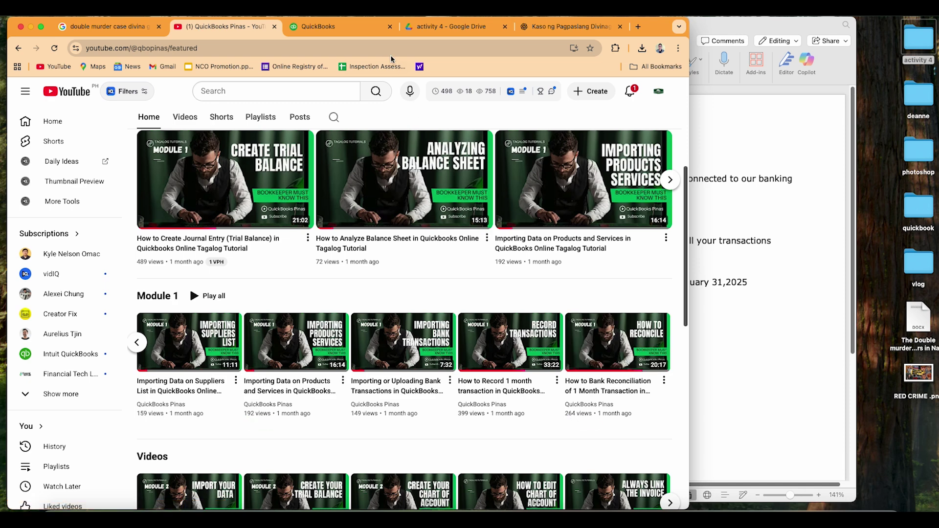
{"action": "left_click", "coordinate": [447, 27]}
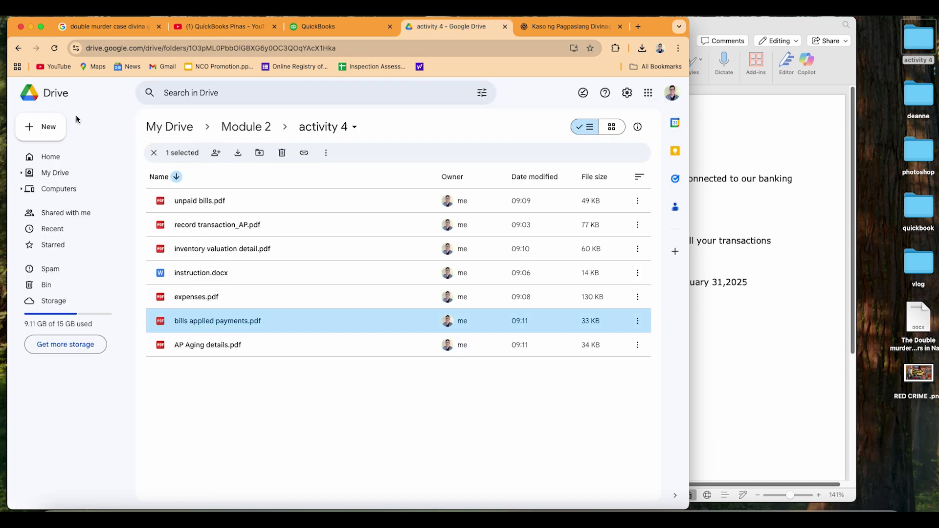
Step: Go back through Module 2 to My Drive to show the module folders, and reopen the activity 4 folder inside Module 2
{"action": "left_click", "coordinate": [18, 48]}
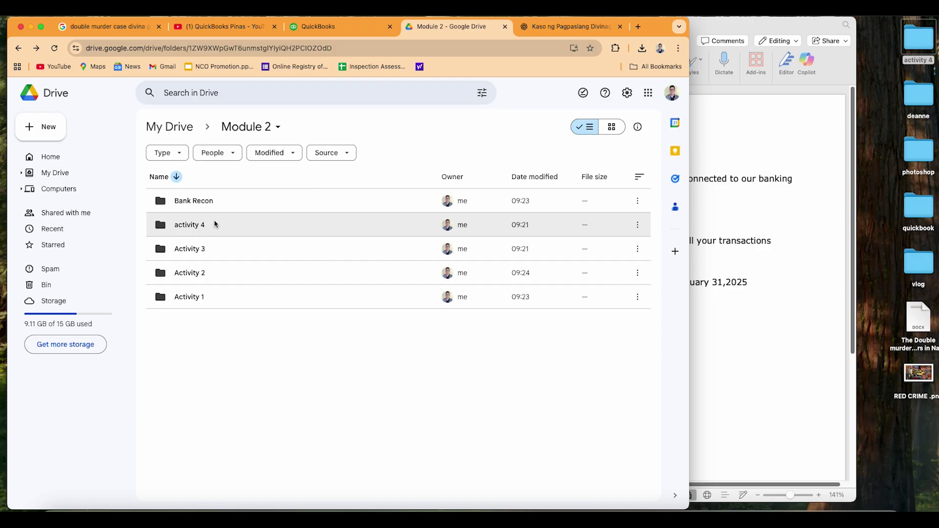
{"action": "left_click", "coordinate": [19, 48]}
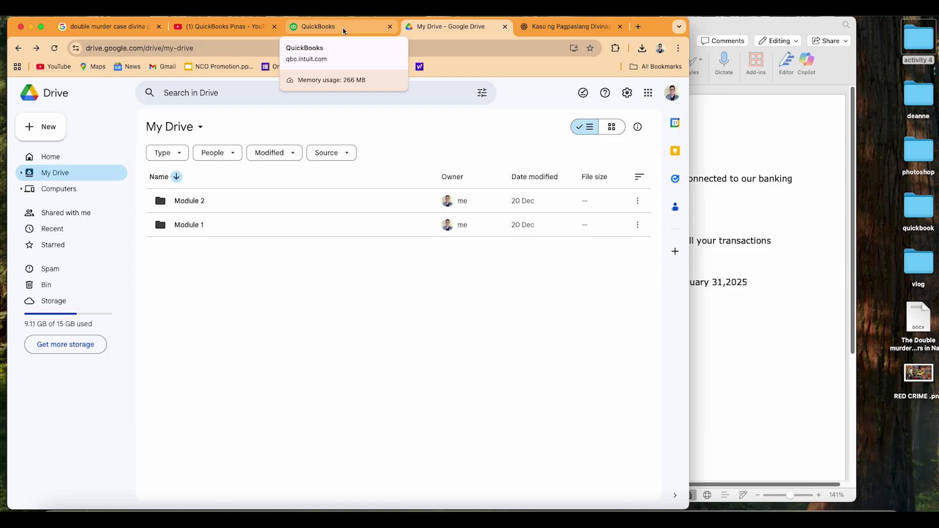
{"action": "double_click", "coordinate": [233, 202]}
{"action": "left_click", "coordinate": [216, 230]}
{"action": "double_click", "coordinate": [216, 227]}
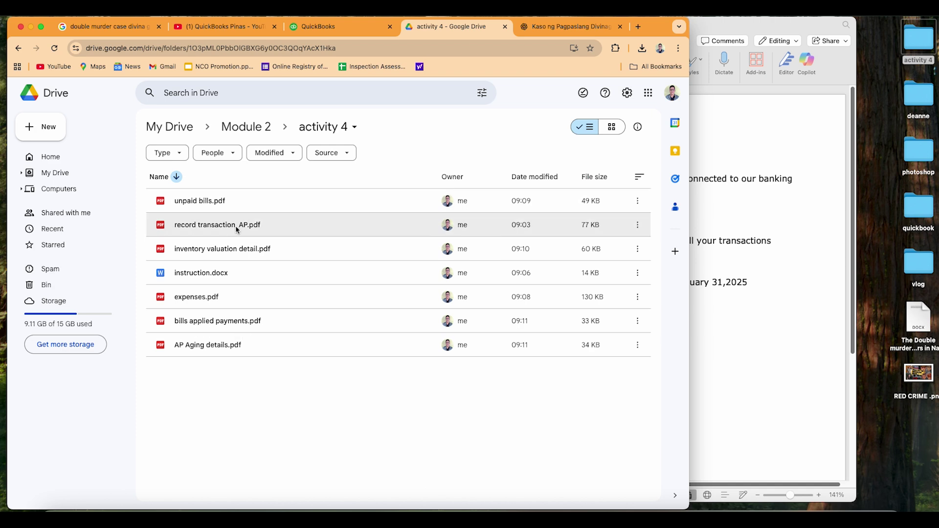
Step: Switch to the instruction document in Word and highlight "Please go to your expenses" in the first task under "Once Completed"
{"action": "left_click", "coordinate": [736, 338]}
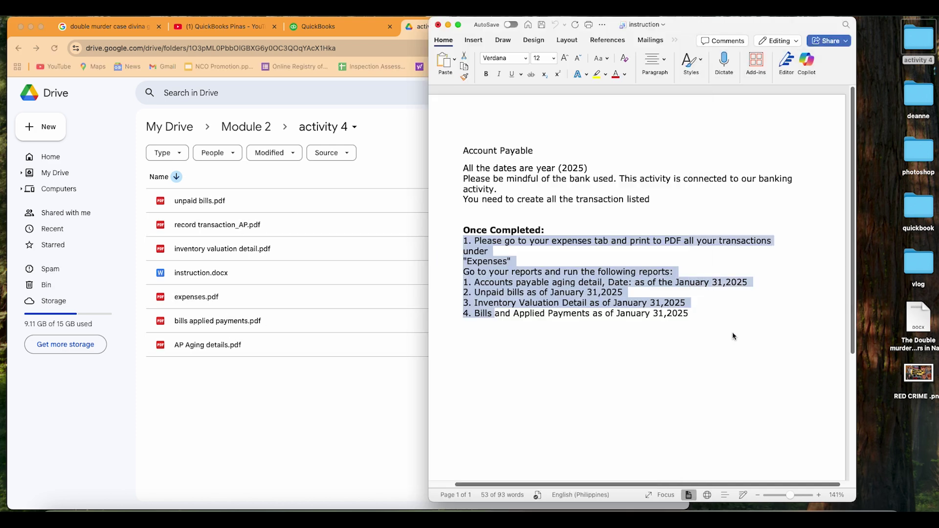
{"action": "left_click", "coordinate": [538, 254]}
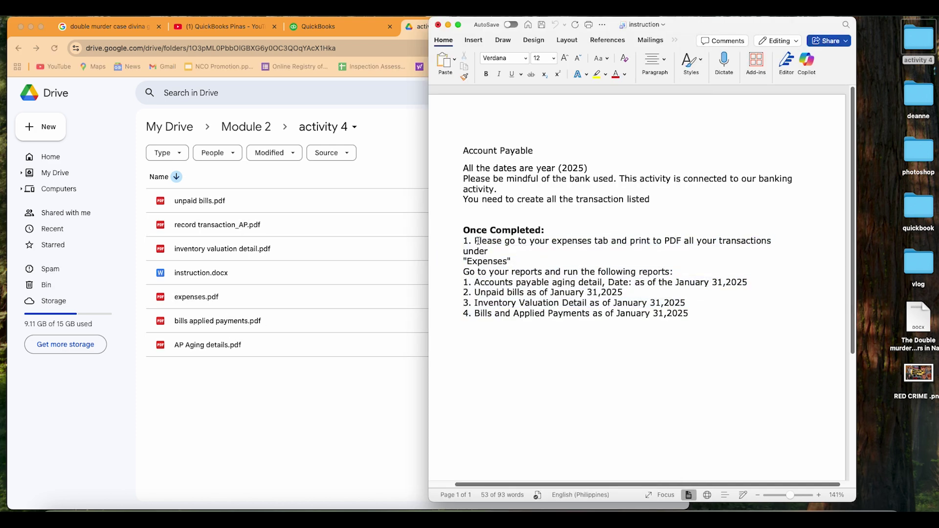
{"action": "left_click_drag", "start_coordinate": [475, 241], "coordinate": [591, 242]}
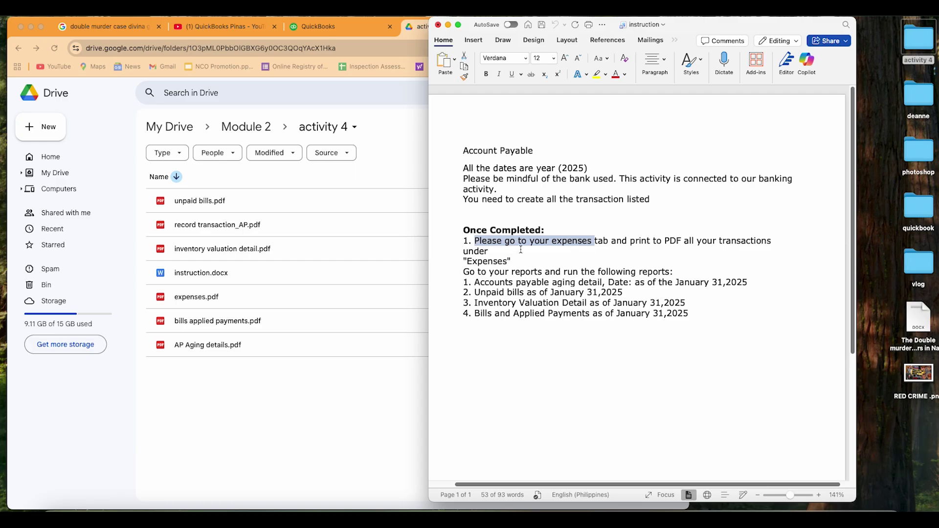
{"action": "left_click", "coordinate": [676, 255]}
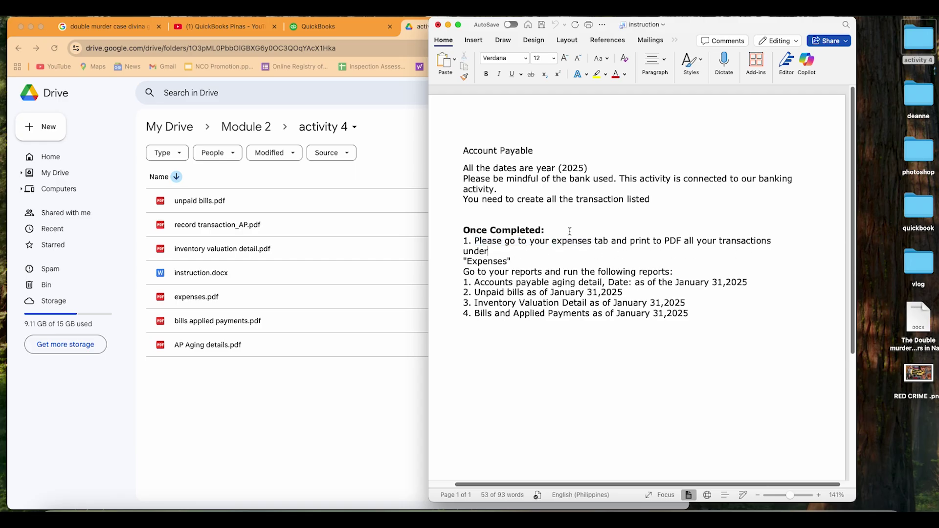
Step: Switch to QuickBooks and open the Expense transactions page under Expenses & Bills
{"action": "left_click", "coordinate": [356, 32]}
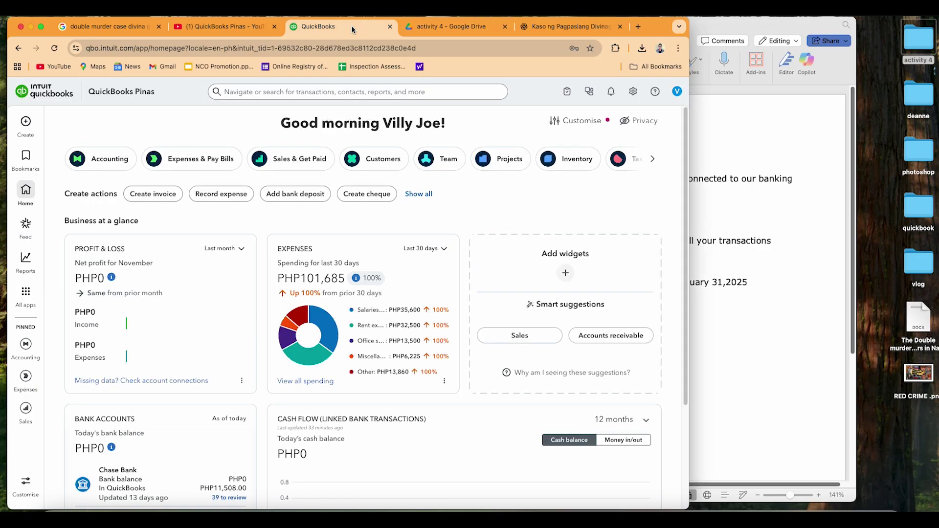
{"action": "left_click", "coordinate": [28, 295]}
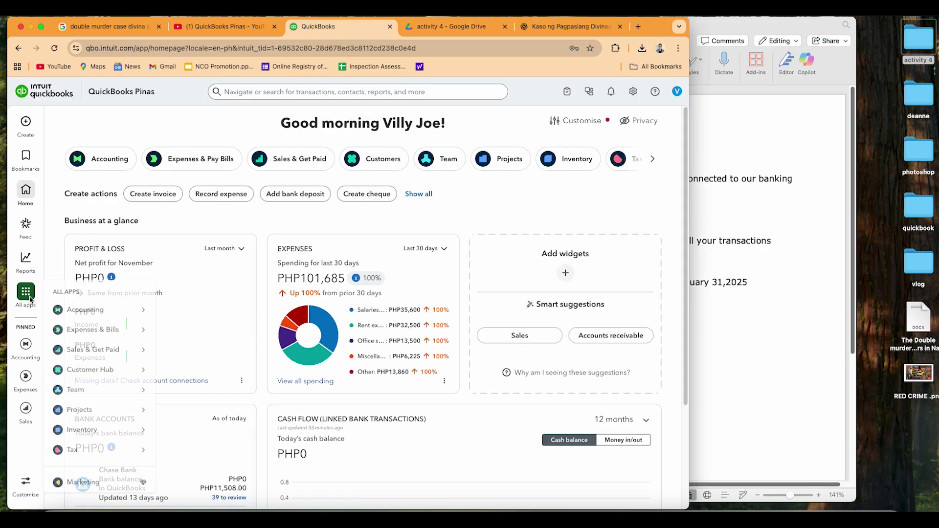
{"action": "mouse_move", "coordinate": [96, 333]}
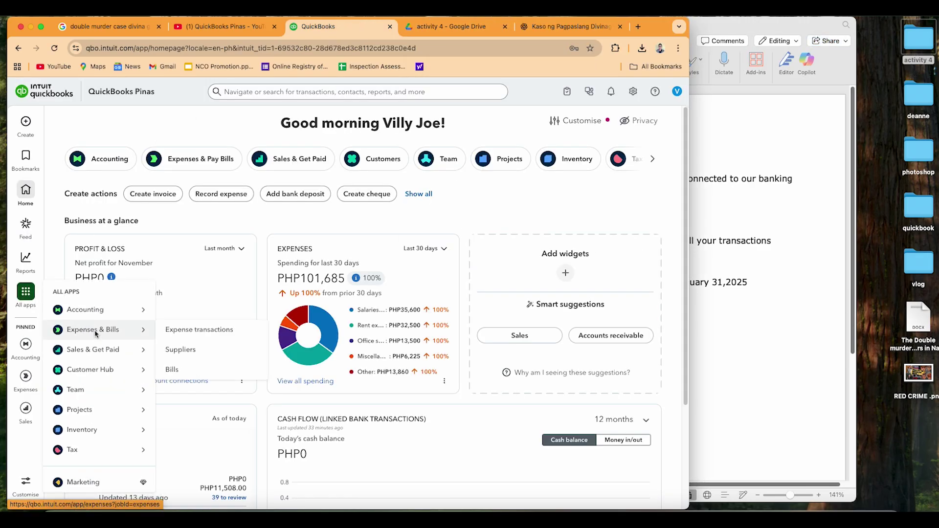
{"action": "left_click", "coordinate": [209, 333]}
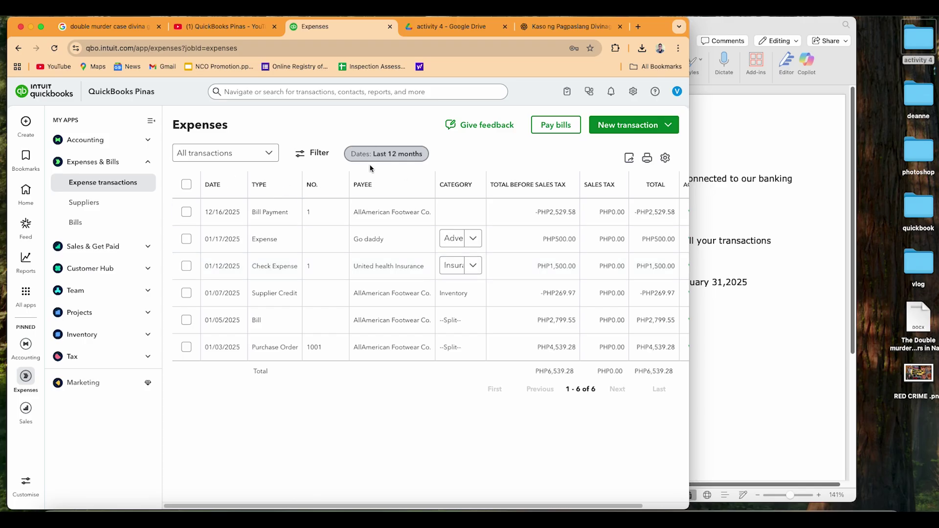
Step: Highlight "all your transactions" in the instruction document's first task and compare it with the QuickBooks Expenses page
{"action": "left_click", "coordinate": [739, 200]}
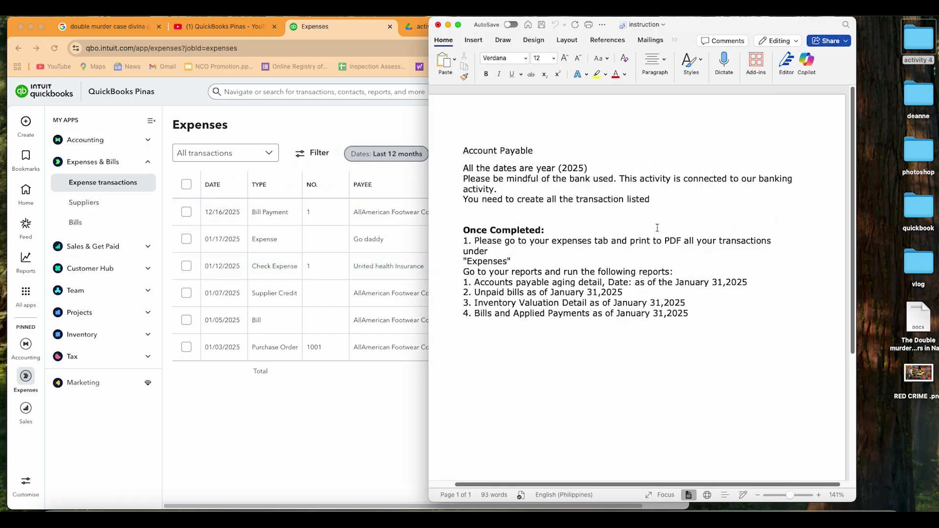
{"action": "left_click_drag", "start_coordinate": [686, 240], "coordinate": [773, 243]}
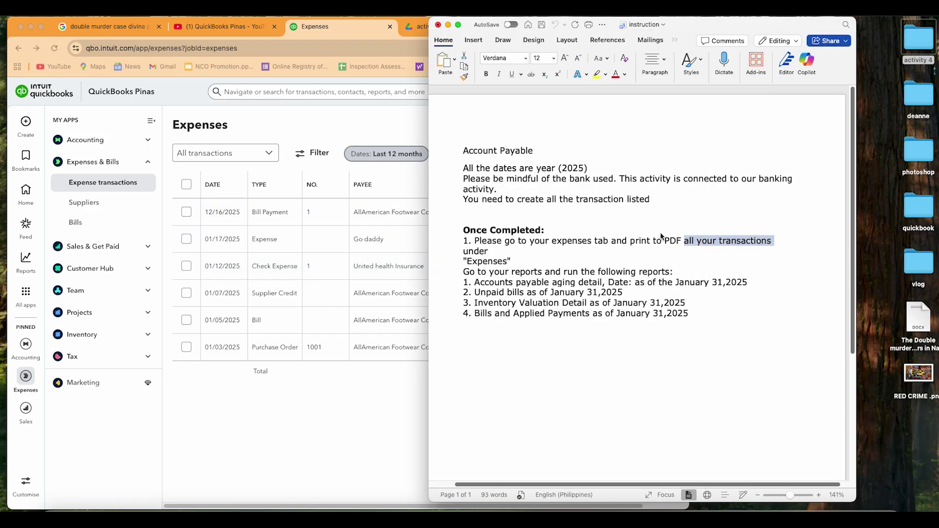
{"action": "left_click", "coordinate": [303, 129]}
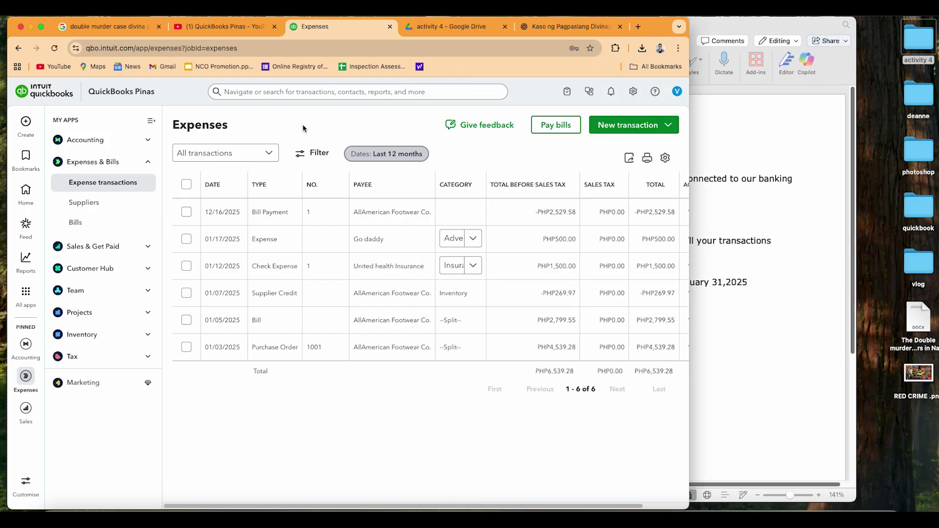
{"action": "left_click", "coordinate": [797, 345]}
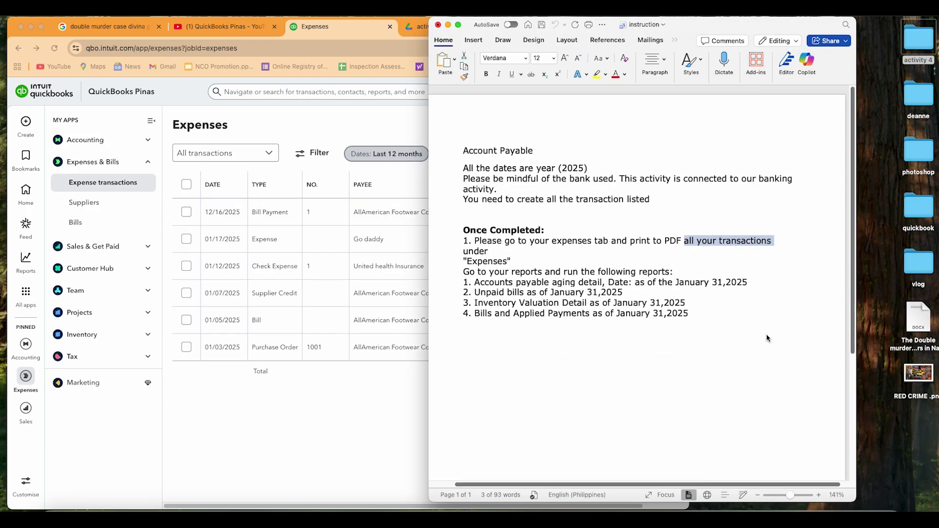
Step: Return to the QuickBooks Expenses page, view the print preview of its transactions with Save as PDF as destination, and cancel it
{"action": "left_click", "coordinate": [380, 131]}
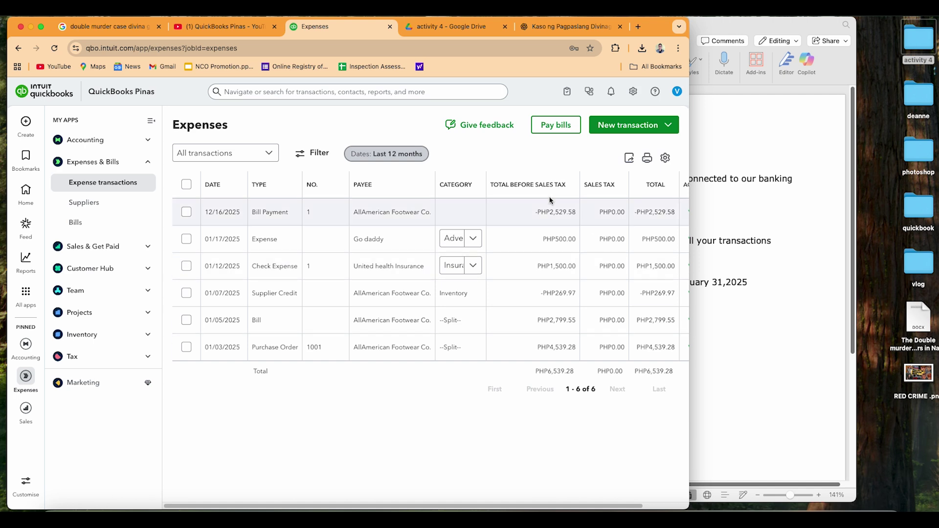
{"action": "left_click", "coordinate": [647, 159]}
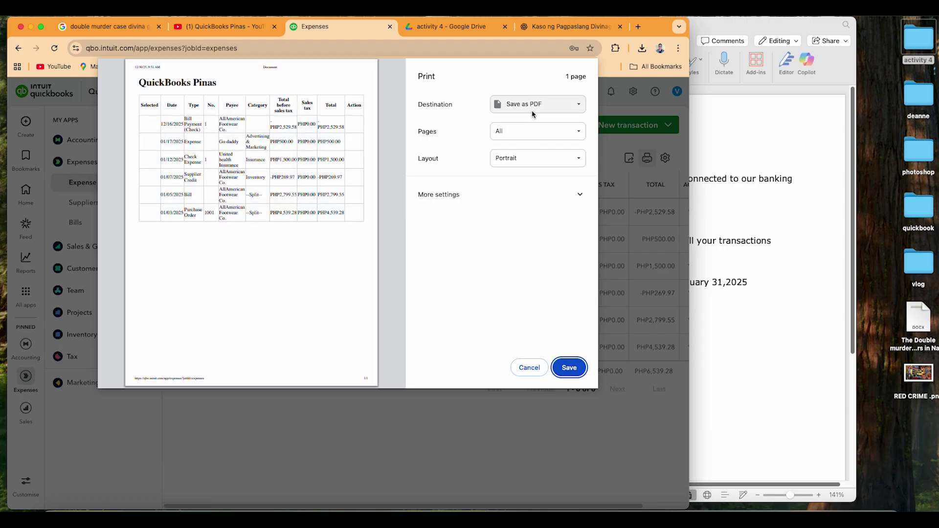
{"action": "left_click", "coordinate": [529, 367]}
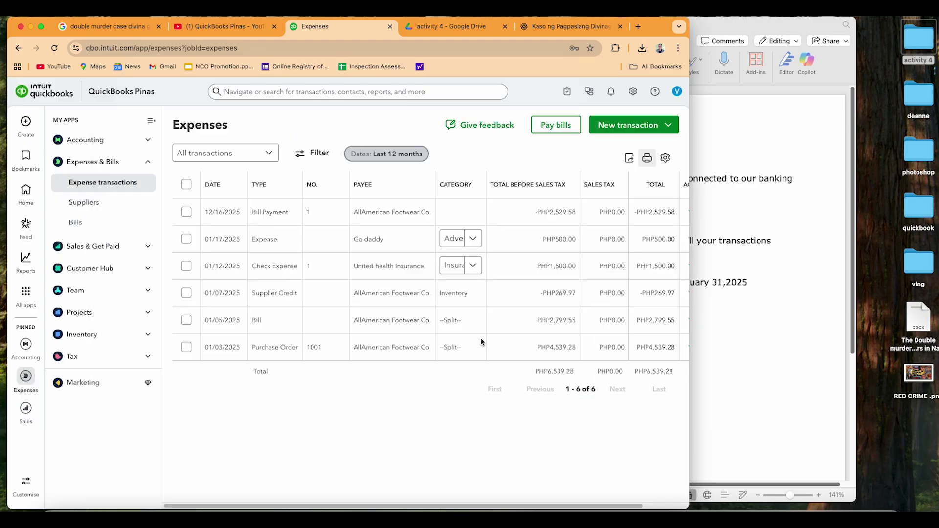
Step: Switch to Google Drive, preview expenses.pdf as the sample printout, look over both pages again and close it
{"action": "left_click", "coordinate": [435, 29]}
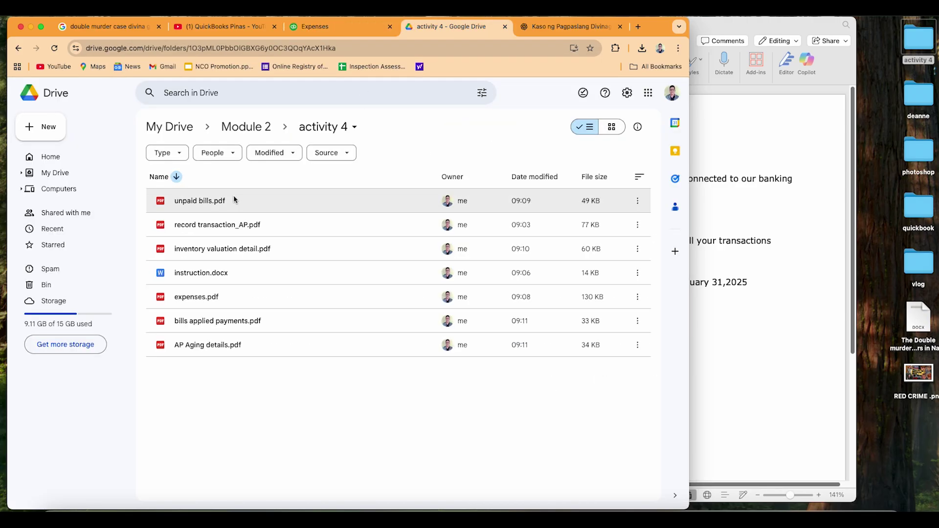
{"action": "double_click", "coordinate": [241, 297]}
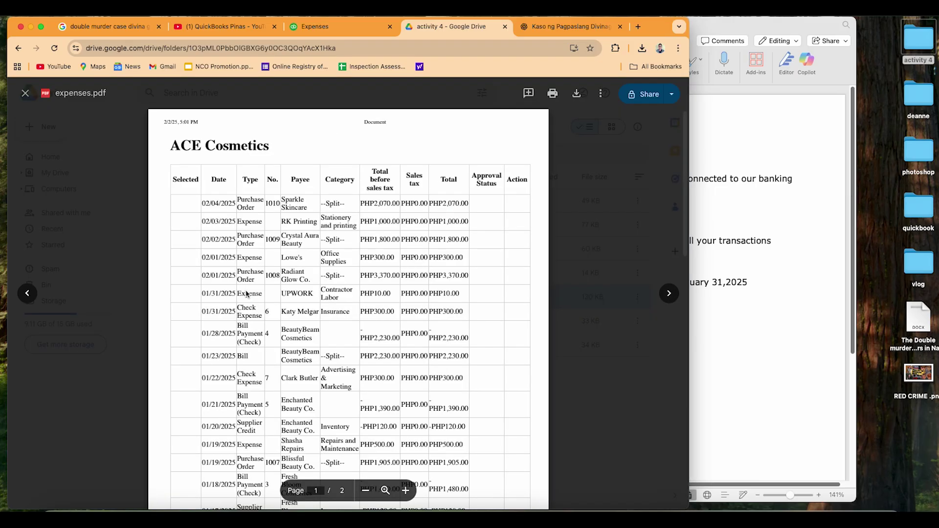
{"action": "scroll", "coordinate": [376, 324], "scroll_direction": "down", "scroll_amount": 5}
{"action": "scroll", "coordinate": [379, 321], "scroll_direction": "down", "scroll_amount": 10}
{"action": "scroll", "coordinate": [384, 316], "scroll_direction": "up", "scroll_amount": 4}
{"action": "scroll", "coordinate": [385, 319], "scroll_direction": "down", "scroll_amount": 4}
{"action": "scroll", "coordinate": [385, 316], "scroll_direction": "up", "scroll_amount": 10}
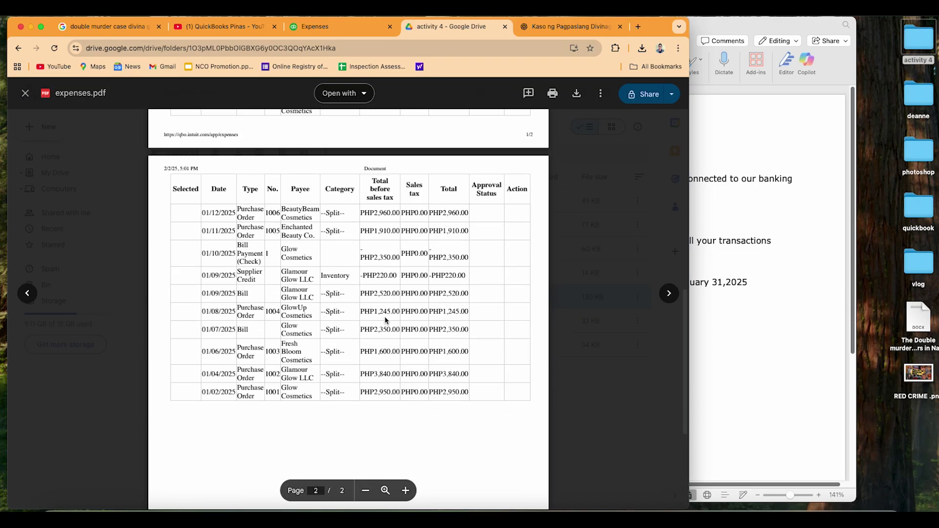
{"action": "scroll", "coordinate": [387, 321], "scroll_direction": "up", "scroll_amount": 4}
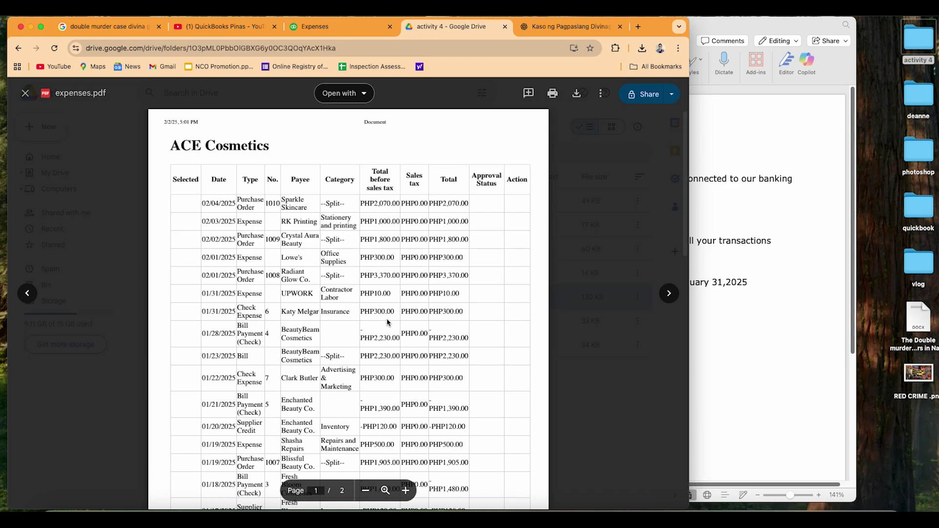
{"action": "left_click", "coordinate": [26, 93]}
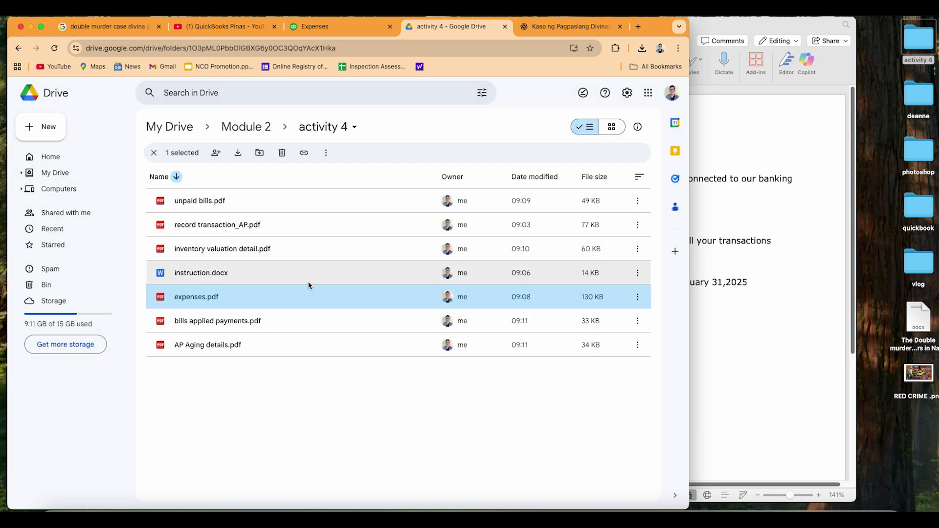
Step: Highlight "January 31" in the instruction document's accounts payable aging item and open the Standard reports page in QuickBooks
{"action": "left_click", "coordinate": [729, 262]}
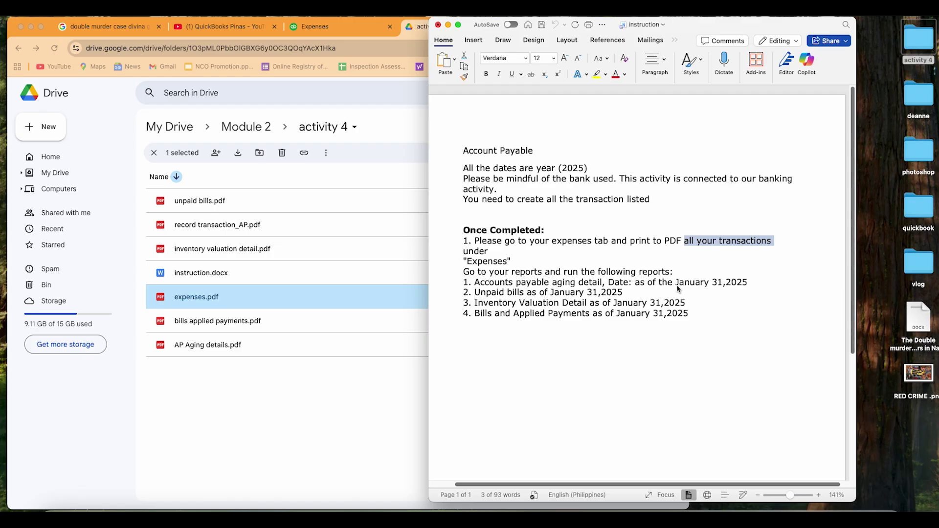
{"action": "left_click_drag", "start_coordinate": [676, 284], "coordinate": [723, 287]}
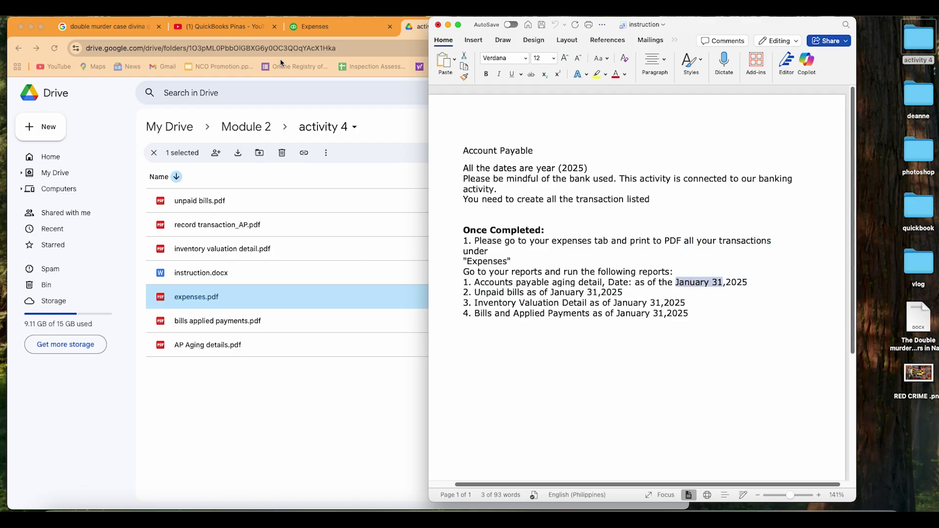
{"action": "left_click", "coordinate": [342, 30]}
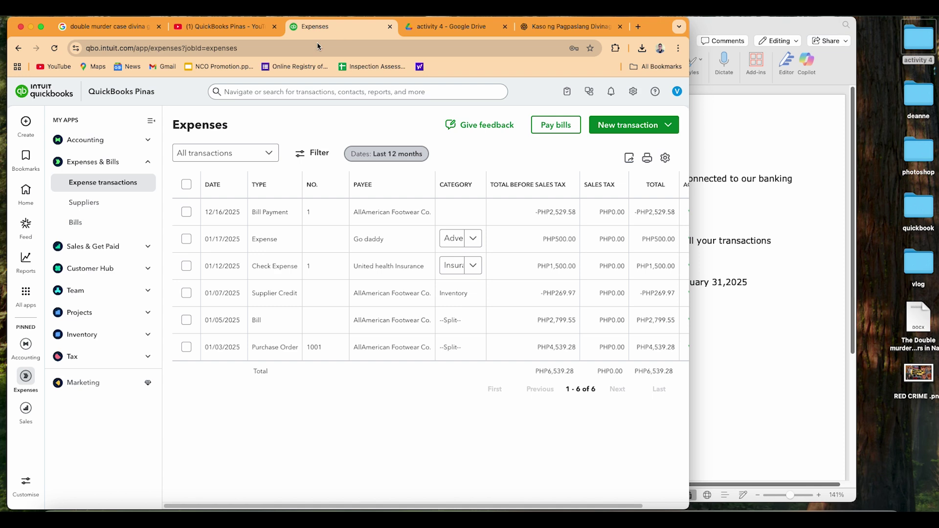
{"action": "mouse_move", "coordinate": [30, 271]}
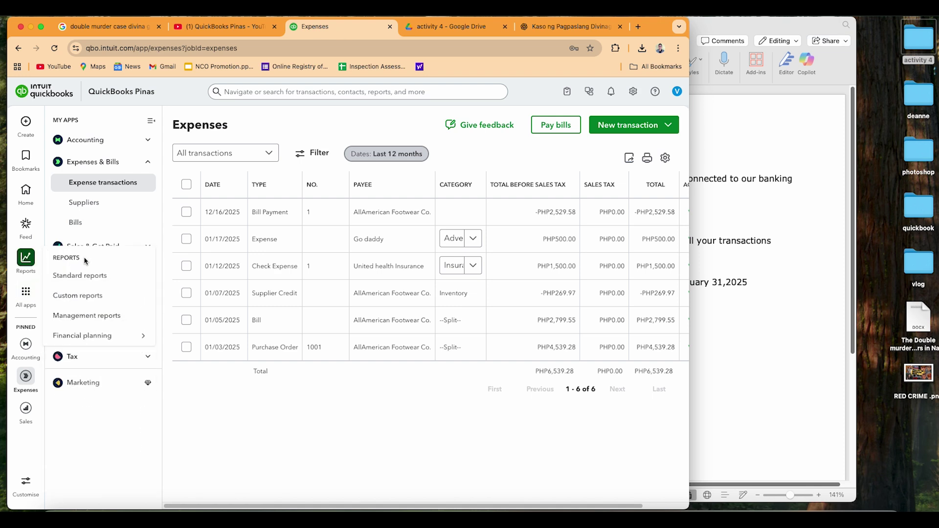
{"action": "left_click", "coordinate": [73, 275]}
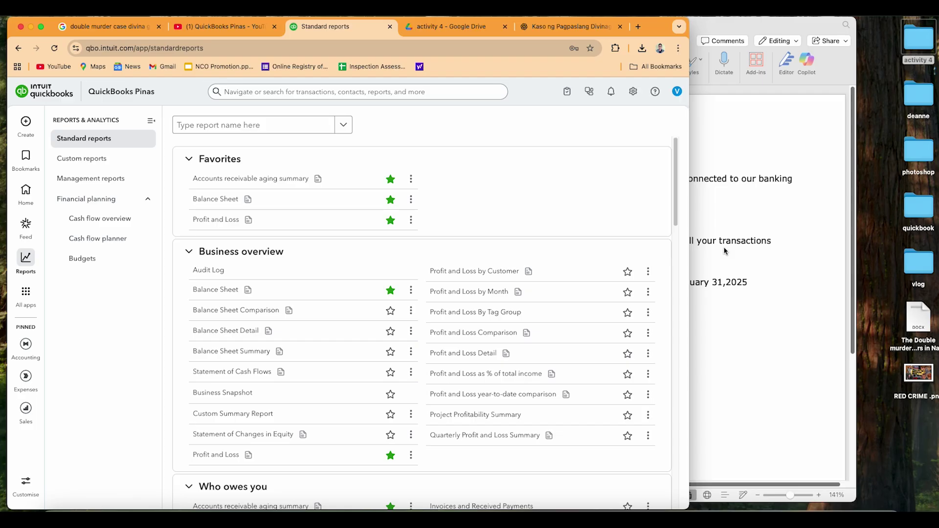
Step: Check the first required report in the instruction document, search the reports for "accounts" and open Accounts payable aging detail
{"action": "left_click", "coordinate": [729, 266]}
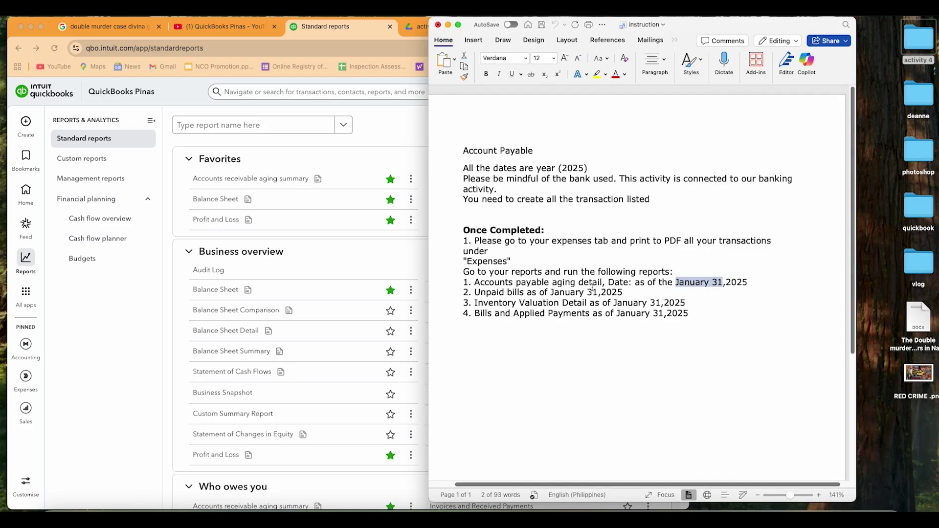
{"action": "left_click", "coordinate": [240, 125]}
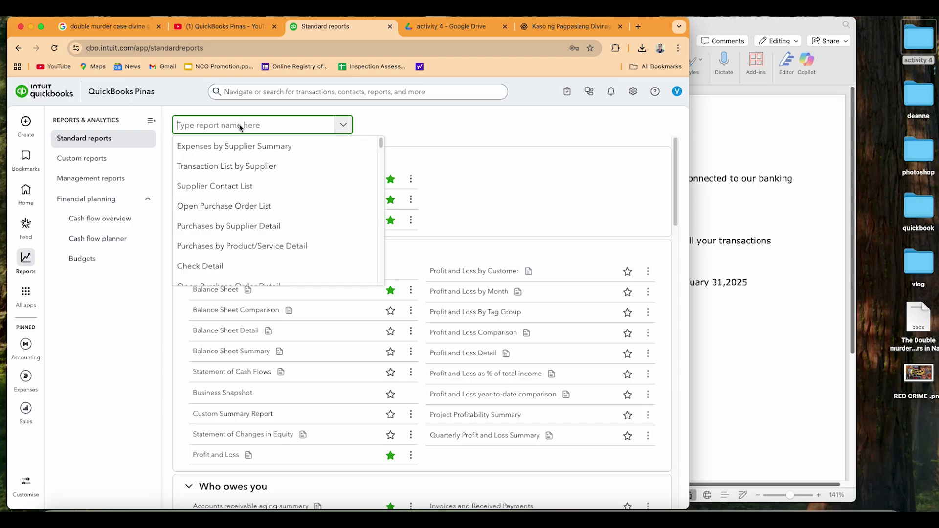
{"action": "type", "text": "account payable"}
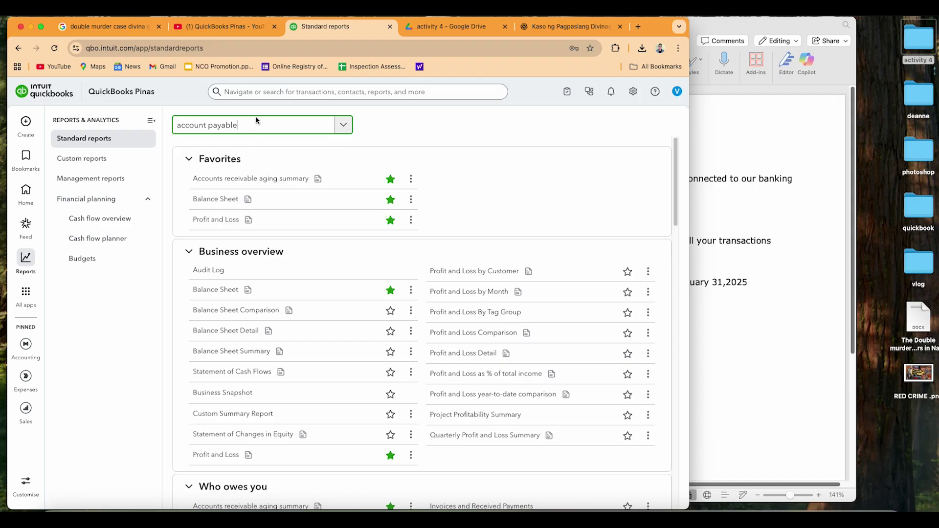
{"action": "key", "text": "BackSpace"}
{"action": "key", "text": "BackSpace"}
{"action": "key", "text": "BackSpace"}
{"action": "key", "text": "BackSpace"}
{"action": "key", "text": "BackSpace"}
{"action": "key", "text": "BackSpace"}
{"action": "key", "text": "BackSpace"}
{"action": "key", "text": "BackSpace"}
{"action": "type", "text": "s"}
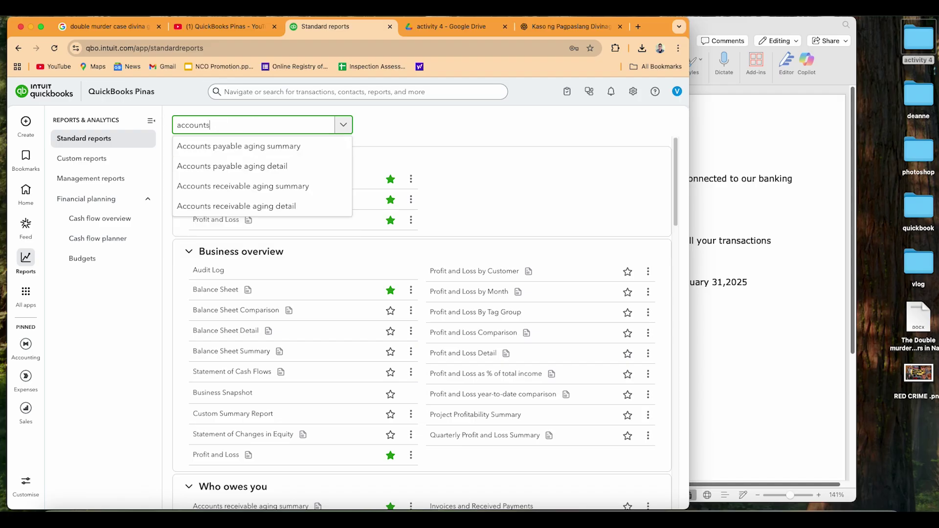
{"action": "left_click", "coordinate": [254, 167]}
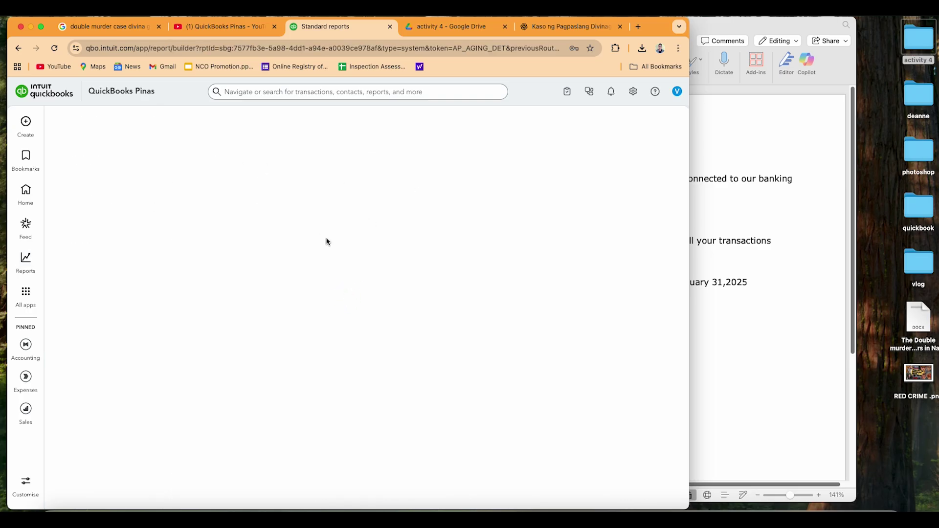
Step: Check the required date in the instruction document and set the A/P Ageing Detail report's as-of date to 01/31/2025
{"action": "left_click", "coordinate": [707, 281]}
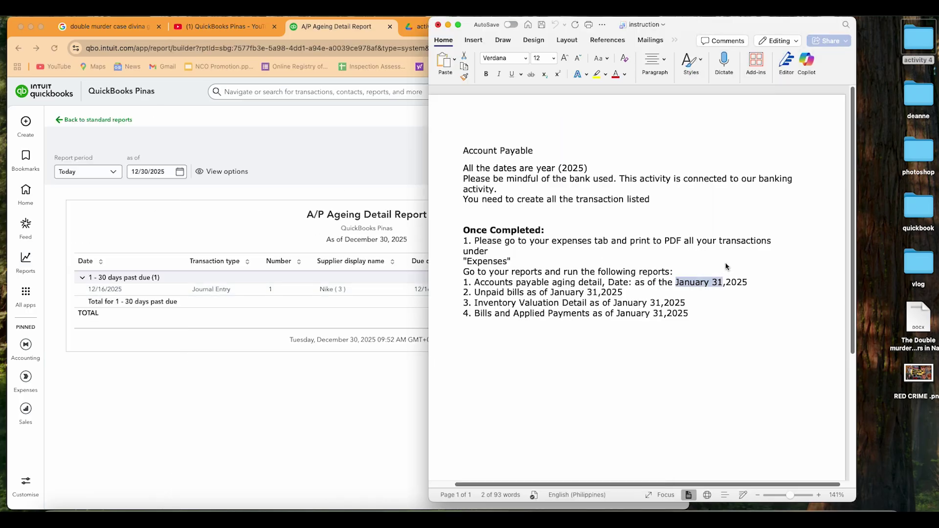
{"action": "left_click", "coordinate": [717, 293]}
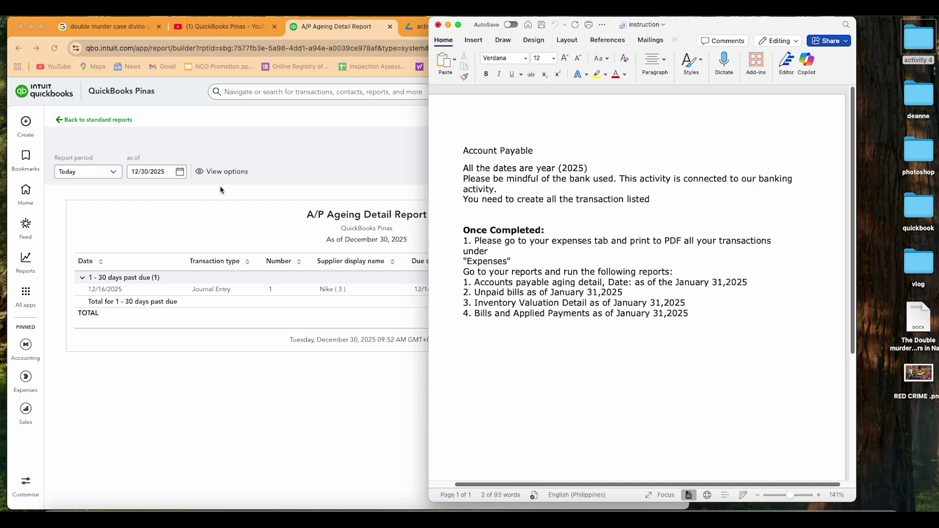
{"action": "left_click", "coordinate": [183, 175]}
{"action": "left_click", "coordinate": [181, 173]}
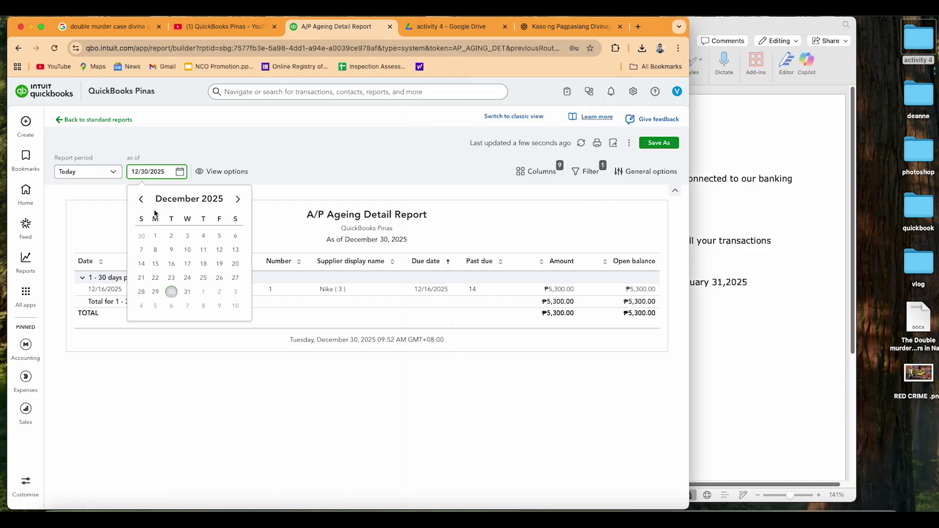
{"action": "left_click", "coordinate": [141, 199]}
{"action": "left_click", "coordinate": [142, 199]}
{"action": "left_click", "coordinate": [142, 200]}
{"action": "left_click", "coordinate": [143, 200]}
{"action": "left_click", "coordinate": [219, 292]}
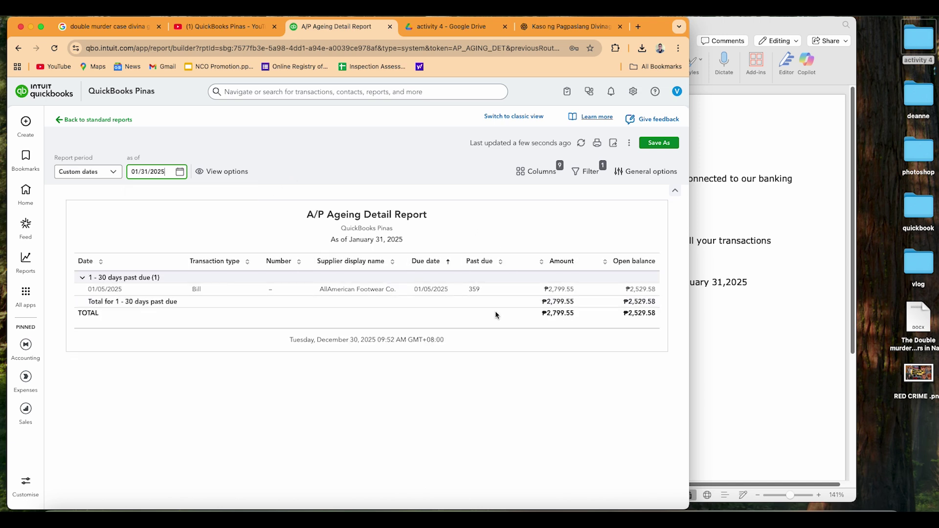
Step: Switch to Google Drive, preview AP Aging details.pdf as the sample report, highlight the past-due subtotal's open balance and close the preview
{"action": "left_click", "coordinate": [779, 320]}
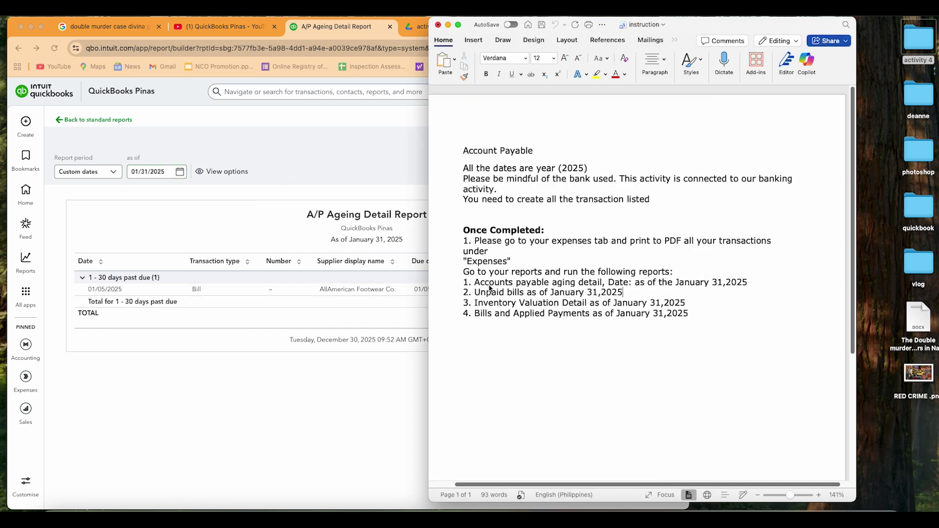
{"action": "left_click", "coordinate": [417, 27]}
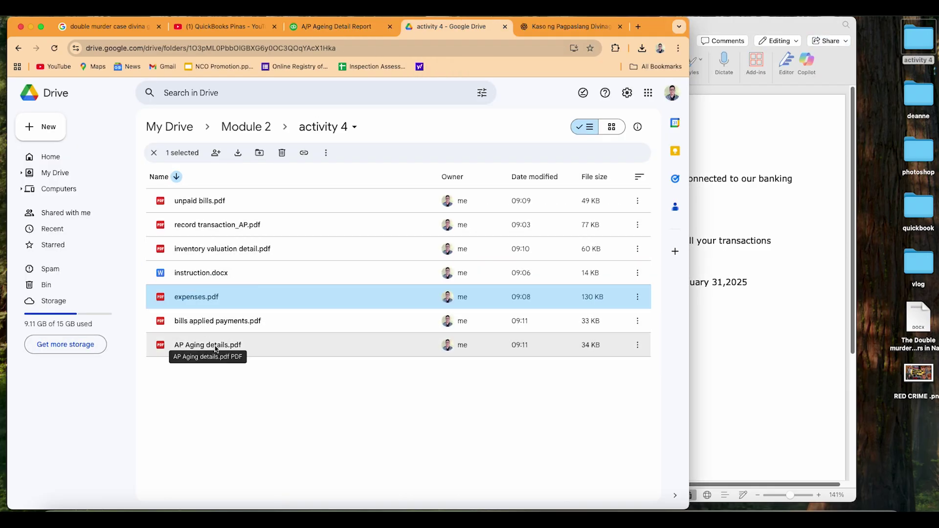
{"action": "left_click_drag", "start_coordinate": [169, 350], "coordinate": [186, 352]}
{"action": "left_click", "coordinate": [298, 349]}
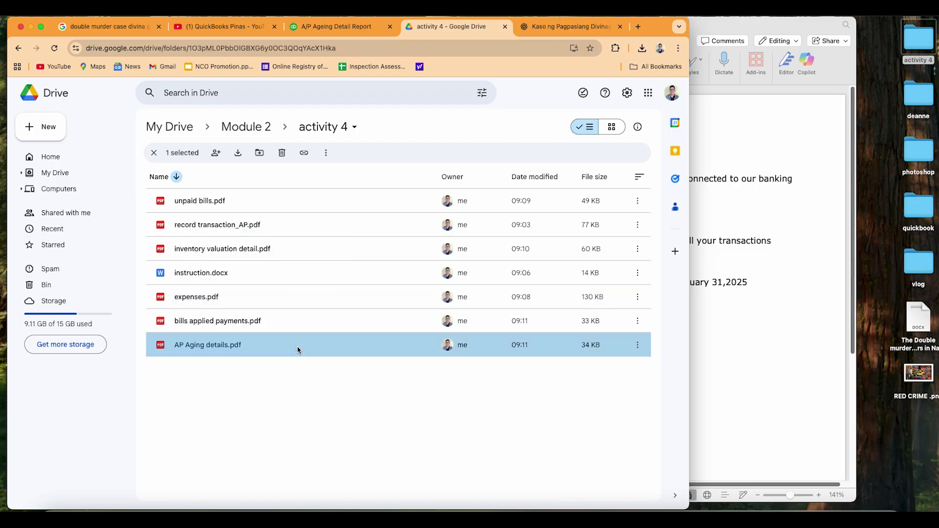
{"action": "double_click", "coordinate": [292, 341]}
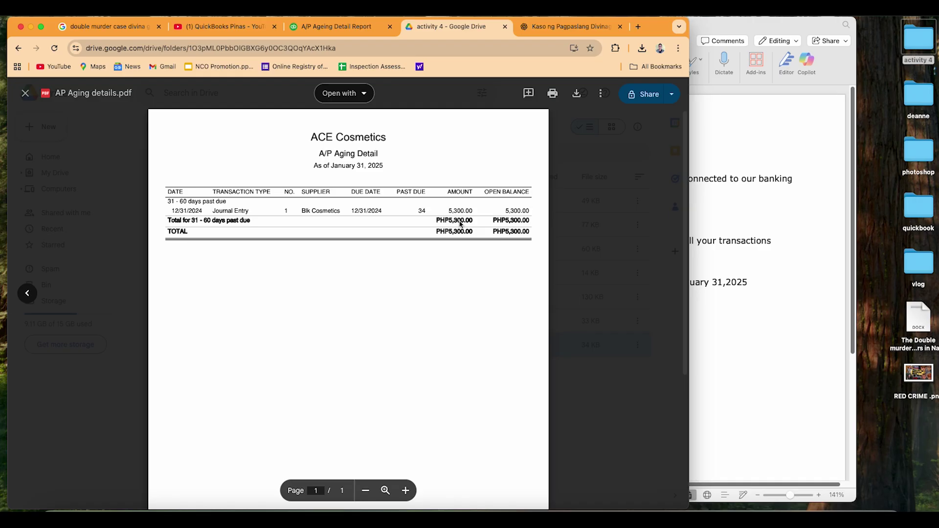
{"action": "left_click_drag", "start_coordinate": [492, 223], "coordinate": [527, 226]}
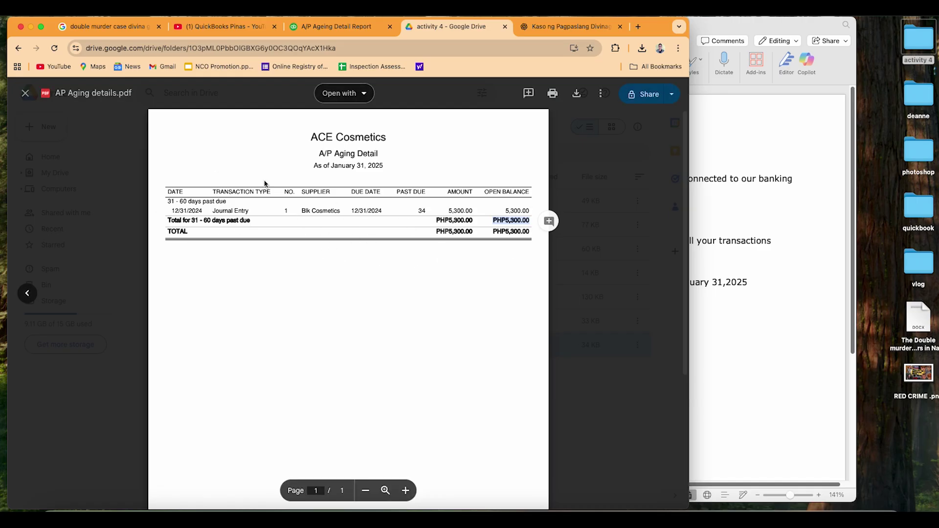
{"action": "left_click", "coordinate": [26, 94]}
Step: Highlight "Unpaid bills" in the instruction document, return to QuickBooks standard reports and open the Unpaid Bills report
{"action": "left_click", "coordinate": [714, 332]}
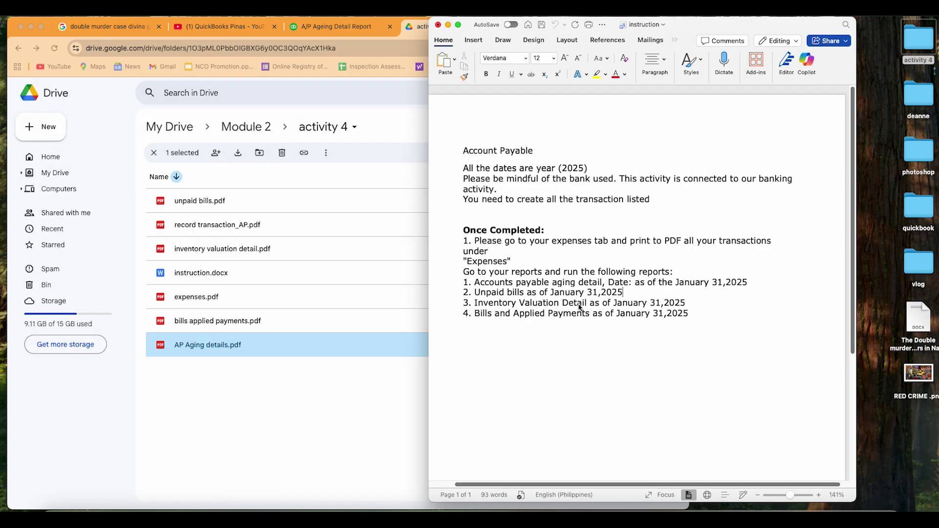
{"action": "left_click_drag", "start_coordinate": [478, 294], "coordinate": [527, 295]}
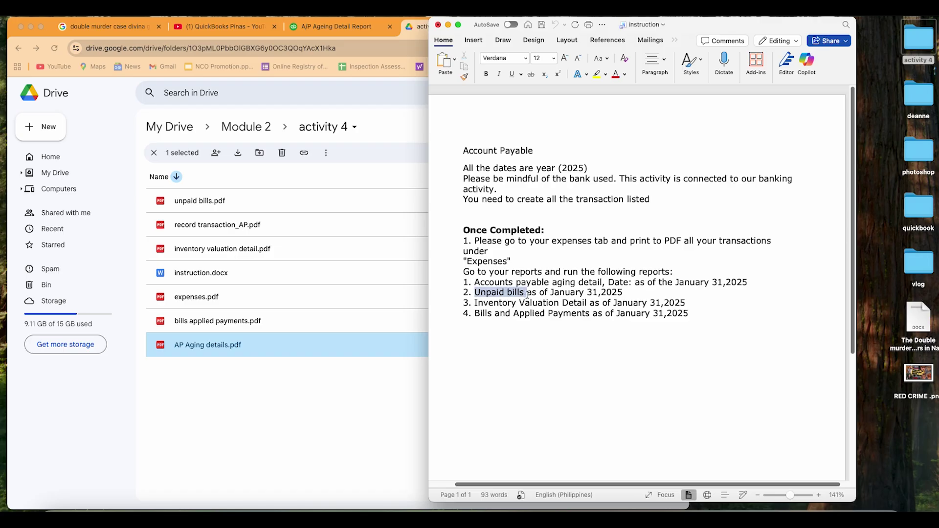
{"action": "left_click", "coordinate": [342, 28]}
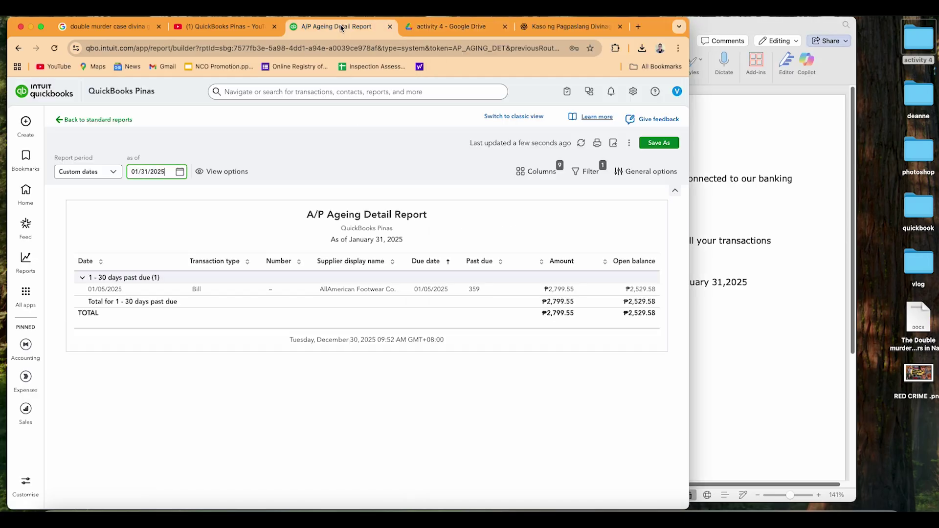
{"action": "left_click", "coordinate": [73, 120]}
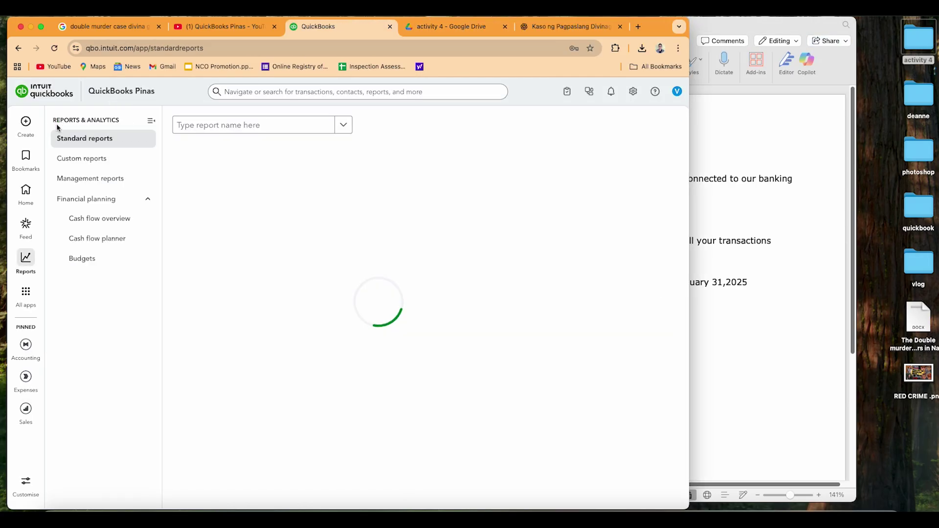
{"action": "left_click", "coordinate": [199, 126]}
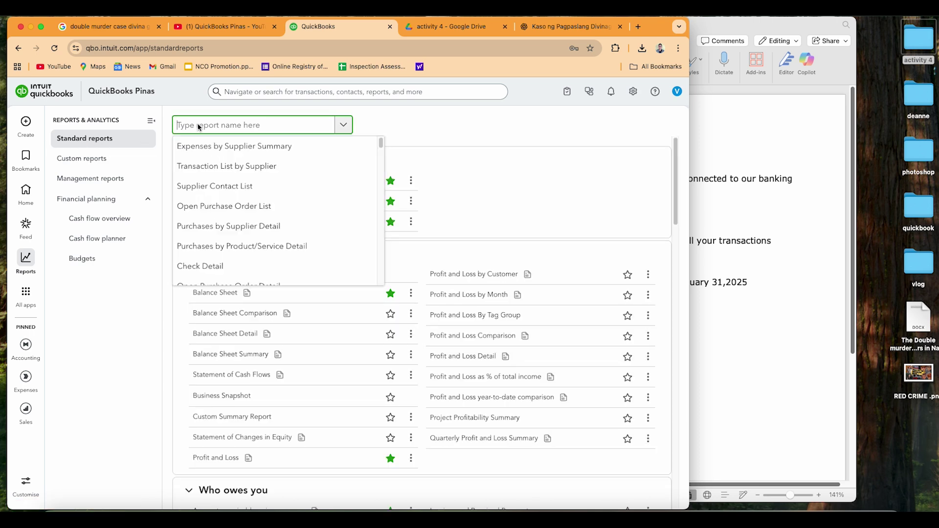
{"action": "type", "text": "un"}
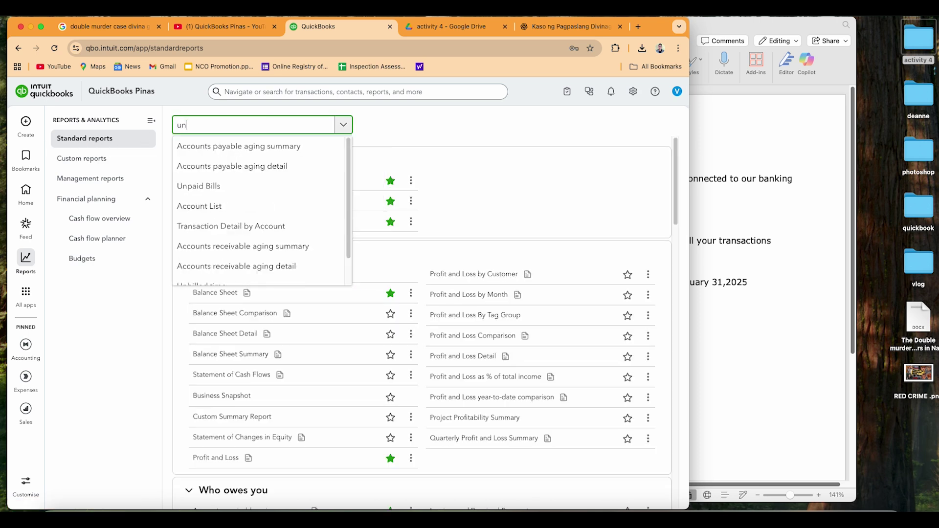
{"action": "left_click", "coordinate": [225, 185]}
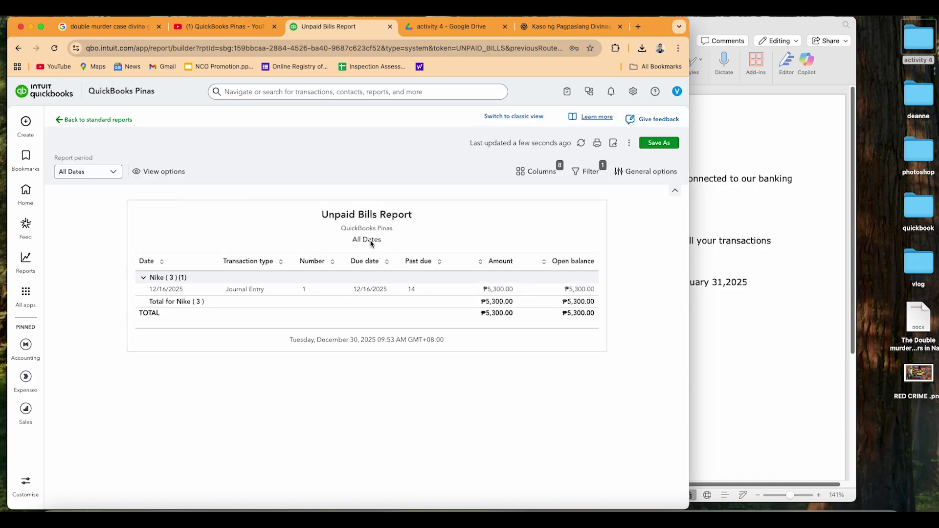
Step: Set the Unpaid Bills report to custom dates as of 01/31/2025, highlighting the required date in the instruction document for reference
{"action": "left_click", "coordinate": [114, 173]}
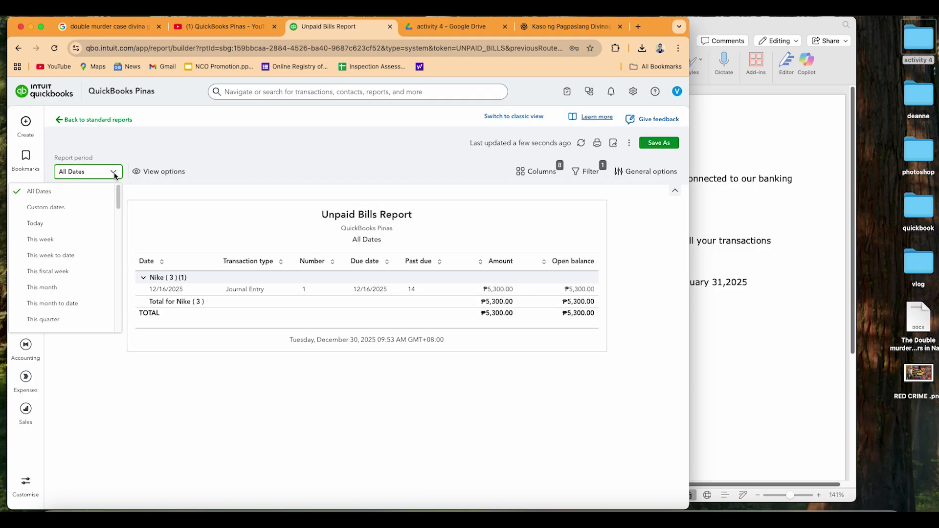
{"action": "left_click", "coordinate": [72, 206]}
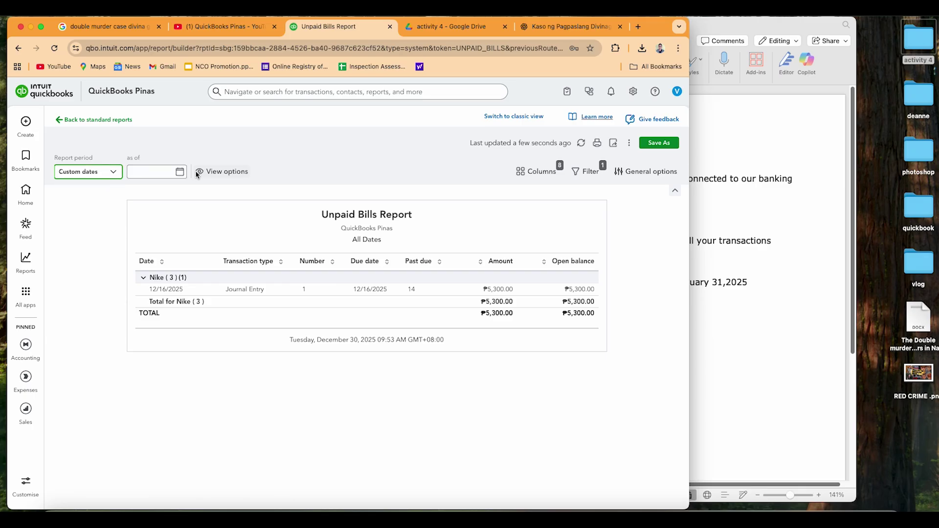
{"action": "left_click", "coordinate": [180, 172]}
{"action": "left_click", "coordinate": [729, 292]}
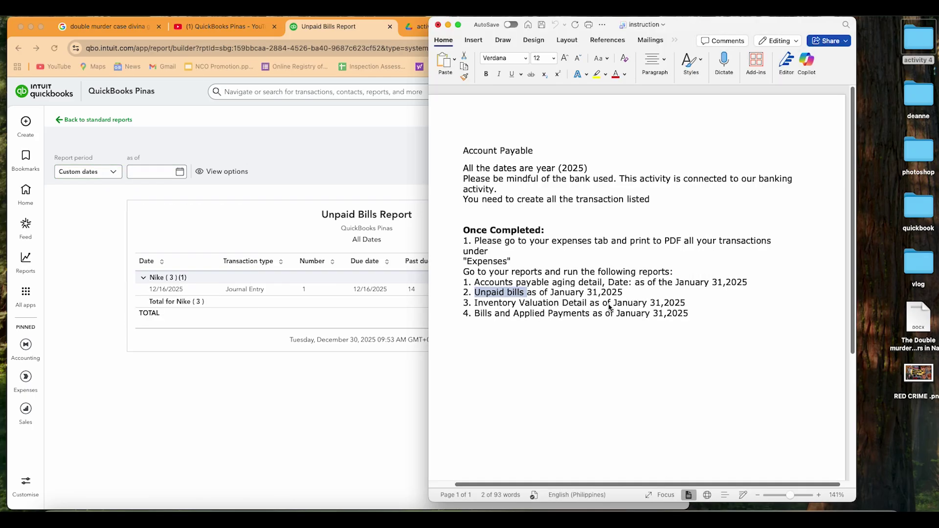
{"action": "left_click_drag", "start_coordinate": [551, 293], "coordinate": [626, 293]}
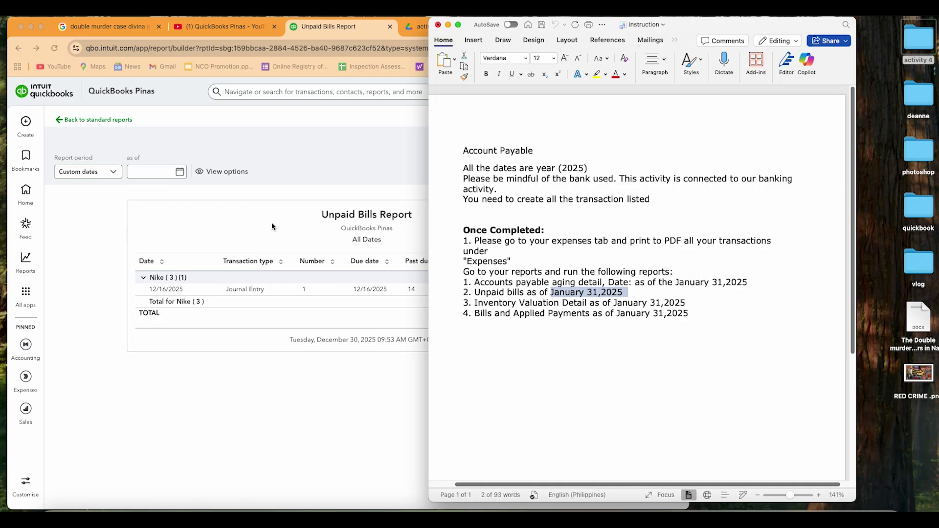
{"action": "left_click", "coordinate": [179, 173]}
{"action": "left_click", "coordinate": [146, 201]}
{"action": "left_click", "coordinate": [145, 201]}
{"action": "left_click", "coordinate": [145, 202]}
{"action": "left_click", "coordinate": [145, 201]}
{"action": "left_click", "coordinate": [145, 201]}
{"action": "left_click", "coordinate": [146, 202]}
{"action": "left_click", "coordinate": [145, 201]}
{"action": "left_click", "coordinate": [142, 199]}
{"action": "left_click", "coordinate": [142, 200]}
{"action": "left_click", "coordinate": [142, 199]}
{"action": "left_click", "coordinate": [142, 199]}
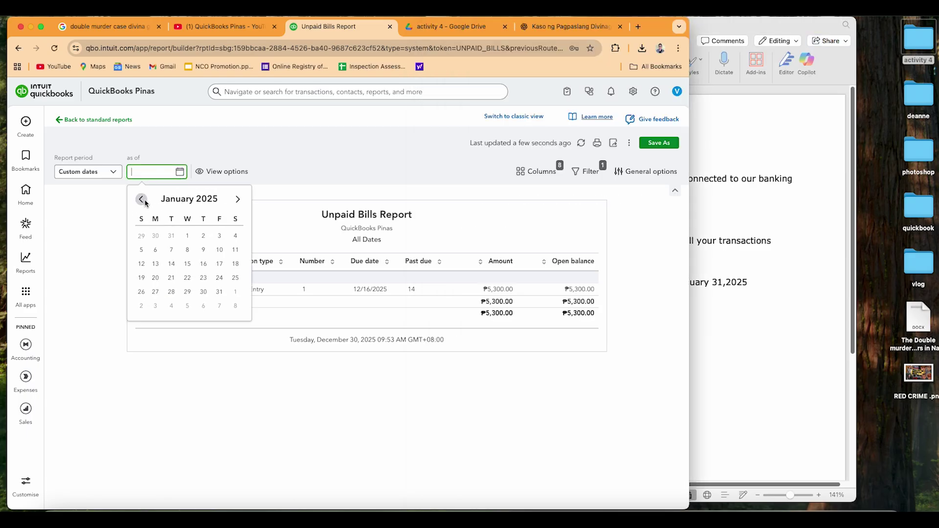
{"action": "left_click", "coordinate": [219, 292]}
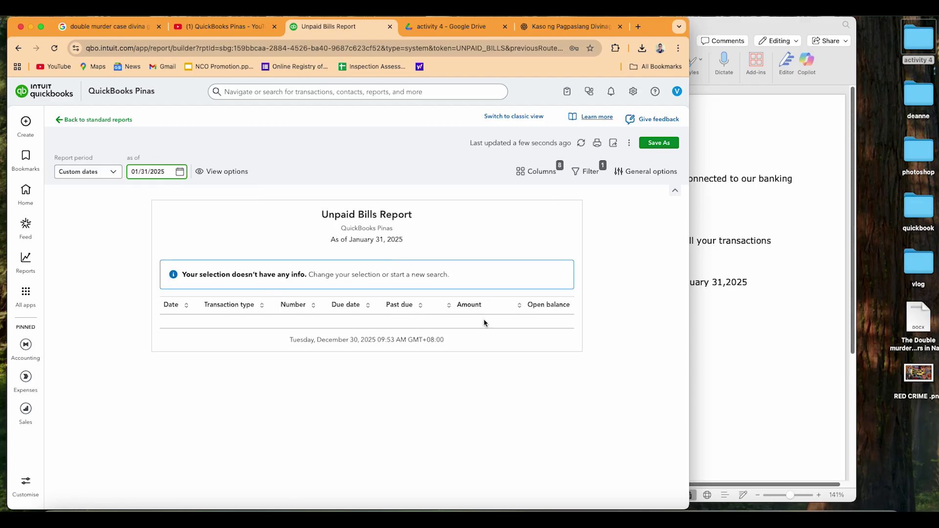
Step: Recheck the report list in the instruction document, switch to Google Drive and preview unpaid bills.pdf as the sample report
{"action": "left_click", "coordinate": [761, 319]}
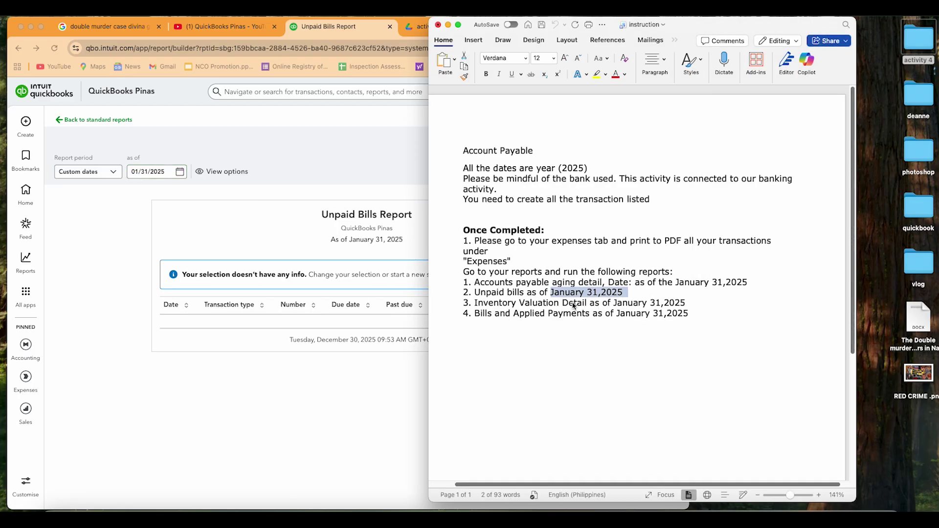
{"action": "left_click", "coordinate": [420, 31]}
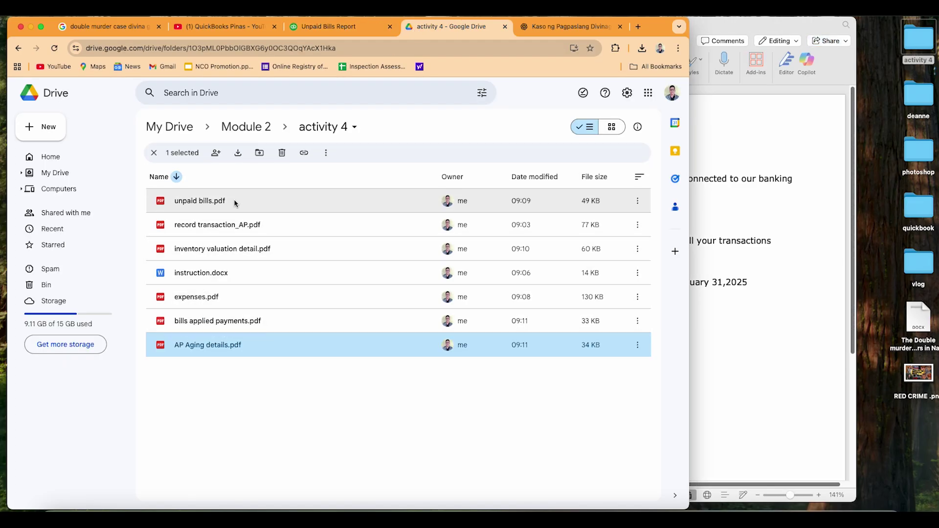
{"action": "double_click", "coordinate": [212, 210]}
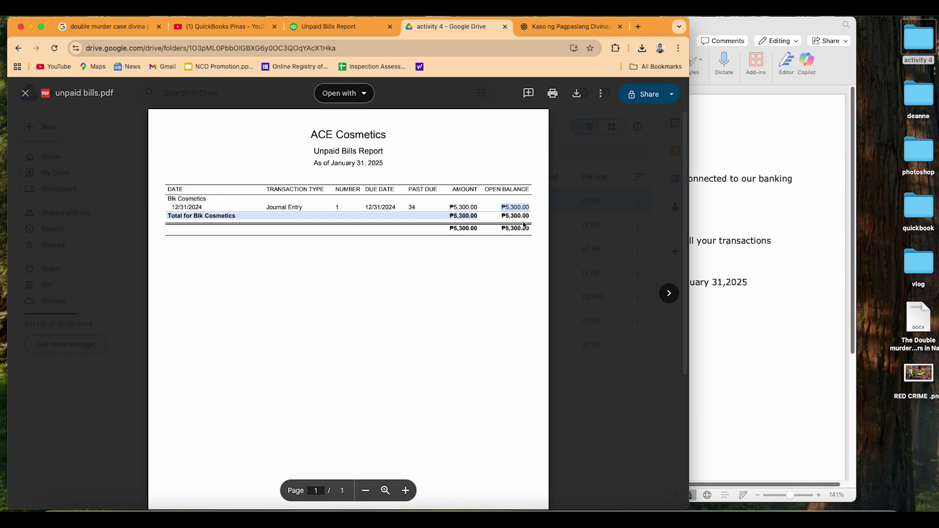
Step: Close the unpaid bills.pdf preview and highlight the Inventory Valuation Detail item in the Word instruction document
{"action": "left_click", "coordinate": [26, 93]}
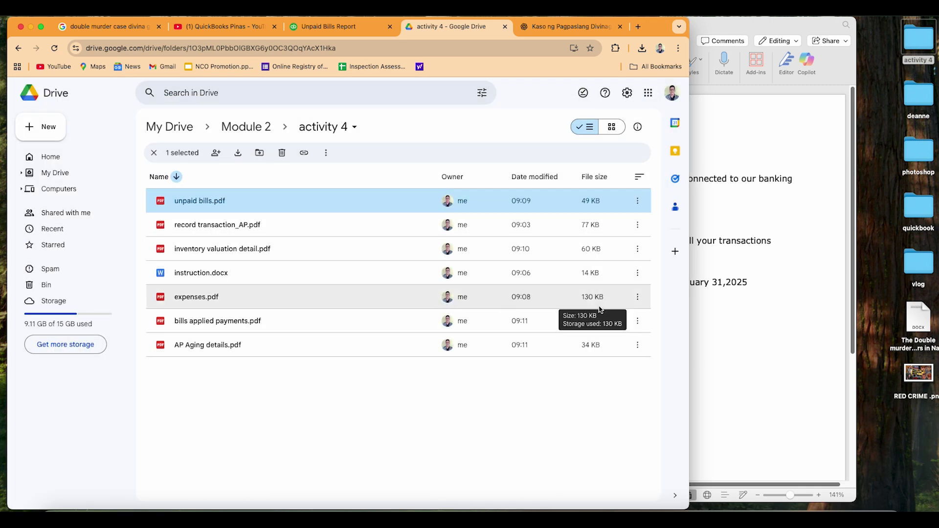
{"action": "left_click", "coordinate": [762, 312]}
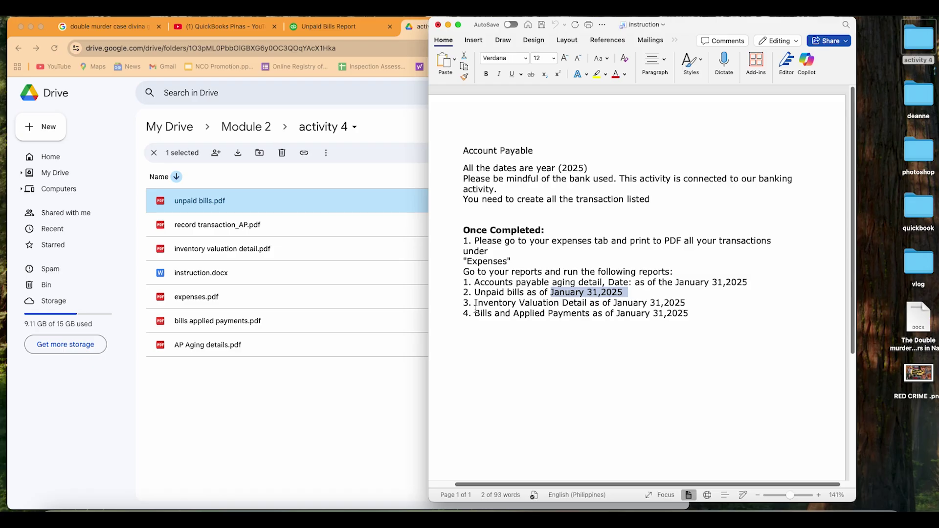
{"action": "left_click_drag", "start_coordinate": [479, 302], "coordinate": [596, 305]}
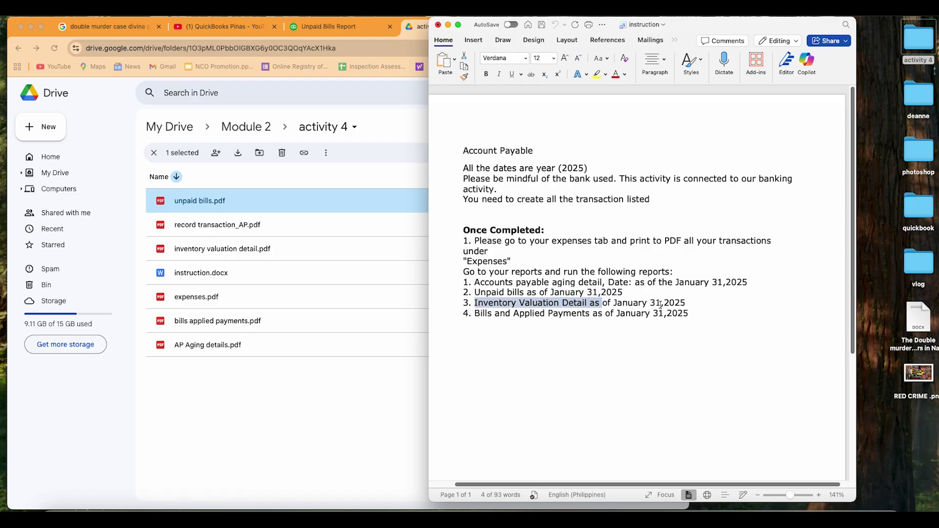
Step: Switch to QuickBooks, return to the standard reports, search for "inventory" and open the Inventory Valuation Detail report
{"action": "left_click", "coordinate": [335, 32]}
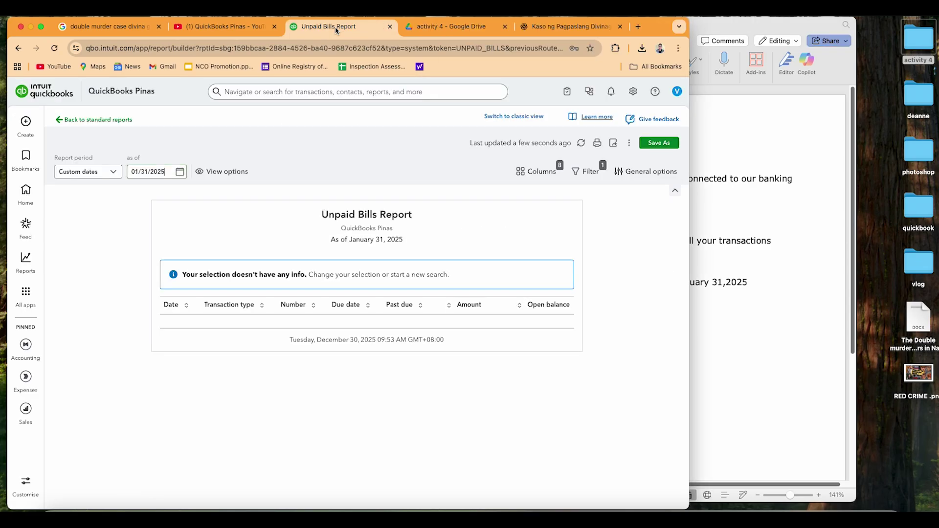
{"action": "left_click", "coordinate": [69, 122]}
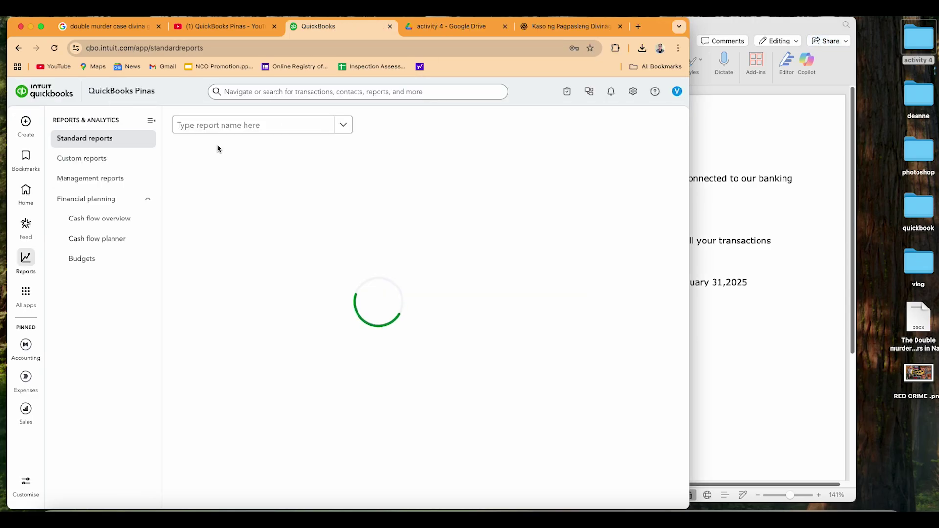
{"action": "left_click", "coordinate": [242, 125]}
{"action": "type", "text": "invent"}
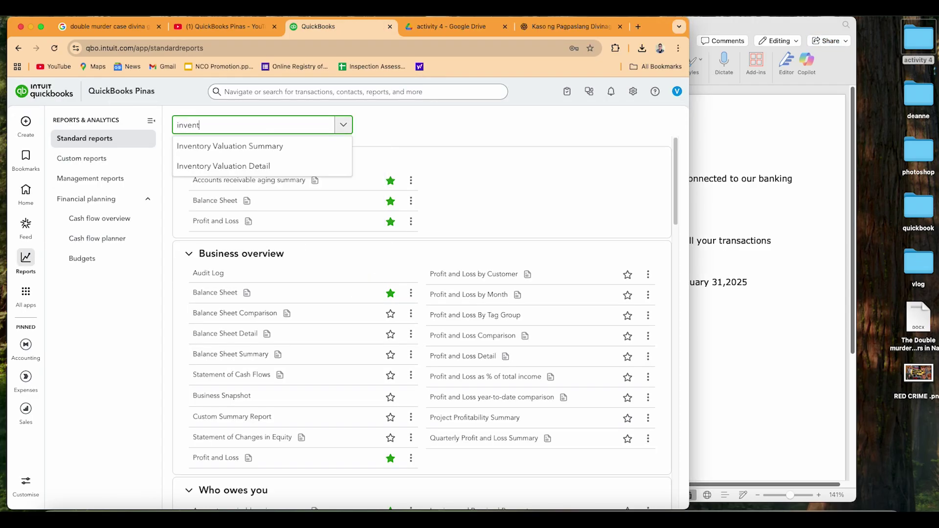
{"action": "type", "text": "ory"}
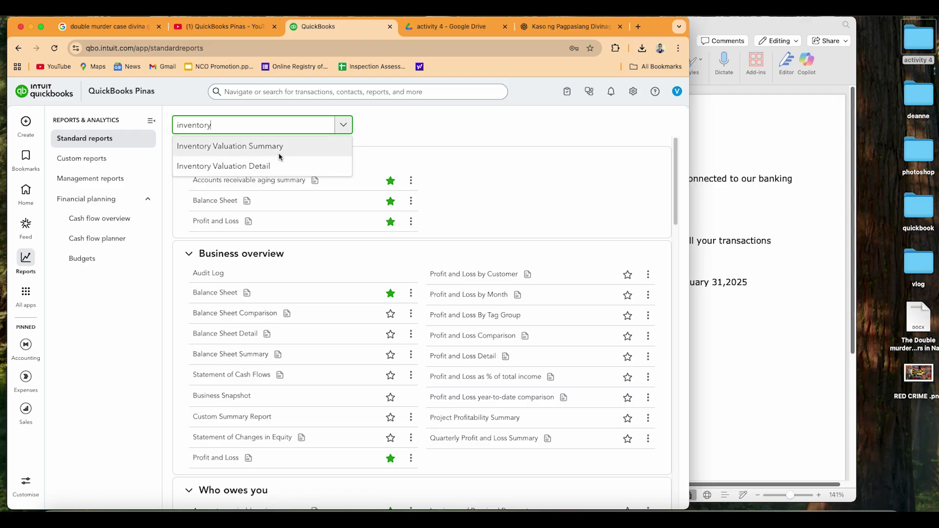
{"action": "left_click", "coordinate": [280, 164]}
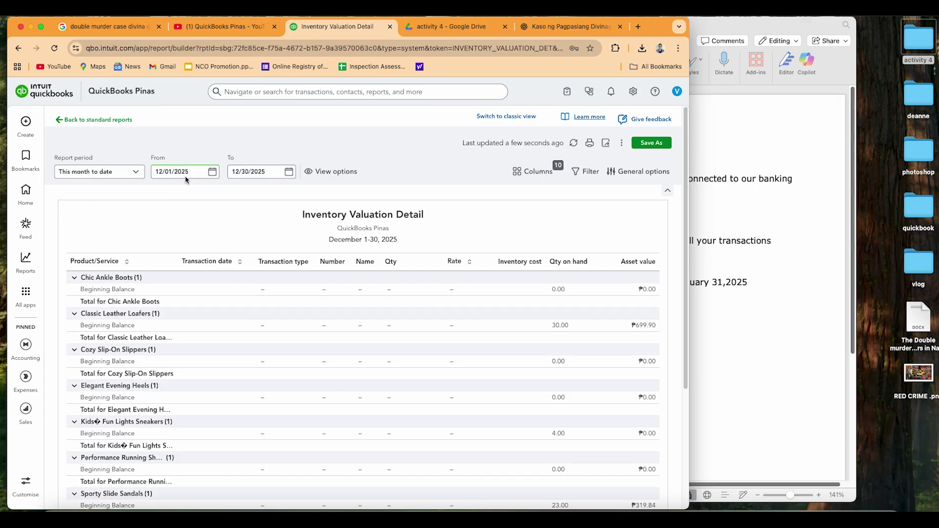
Step: Set the Inventory Valuation Detail report's start date to 01/01/2025
{"action": "left_click", "coordinate": [212, 173]}
{"action": "left_click", "coordinate": [164, 199]}
{"action": "left_click", "coordinate": [164, 201]}
{"action": "left_click", "coordinate": [165, 199]}
{"action": "left_click", "coordinate": [164, 200]}
{"action": "left_click", "coordinate": [165, 200]}
{"action": "left_click", "coordinate": [164, 200]}
{"action": "left_click", "coordinate": [164, 199]}
{"action": "left_click", "coordinate": [165, 200]}
{"action": "left_click", "coordinate": [164, 200]}
{"action": "left_click", "coordinate": [164, 200]}
{"action": "left_click", "coordinate": [164, 199]}
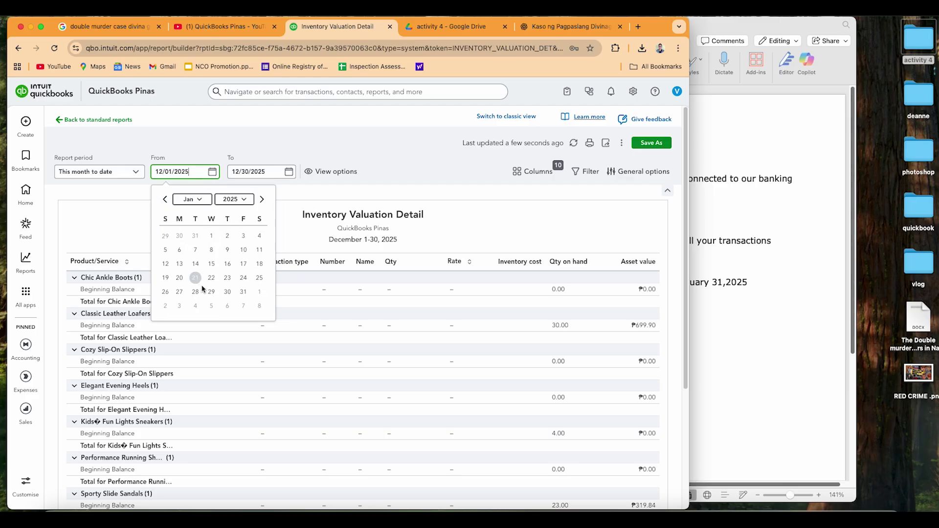
{"action": "left_click", "coordinate": [211, 236]}
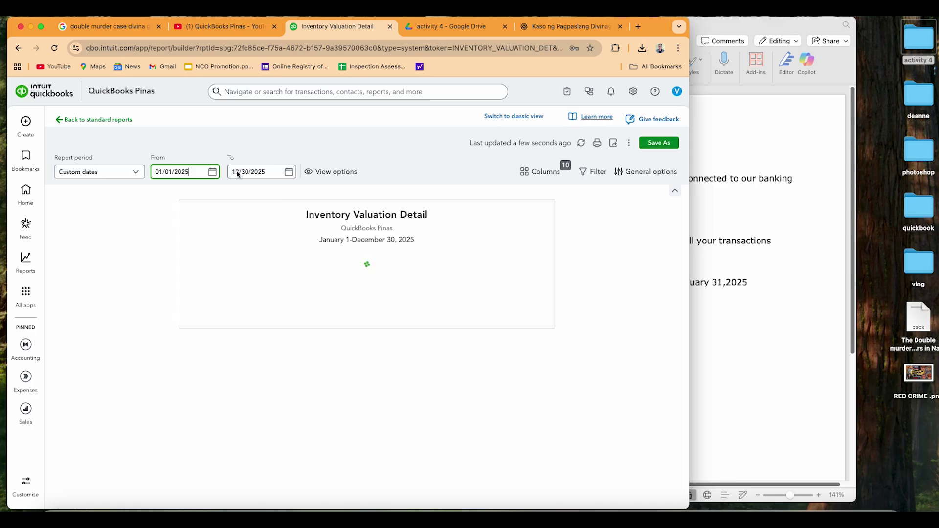
Step: Set the Inventory Valuation Detail report's end date to 01/31/2025 and look through the listed items
{"action": "left_click", "coordinate": [289, 173]}
{"action": "left_click", "coordinate": [242, 200]}
{"action": "left_click", "coordinate": [241, 199]}
{"action": "left_click", "coordinate": [241, 199]}
{"action": "left_click", "coordinate": [242, 199]}
{"action": "left_click", "coordinate": [241, 199]}
{"action": "left_click", "coordinate": [242, 199]}
{"action": "left_click", "coordinate": [242, 199]}
{"action": "left_click", "coordinate": [242, 199]}
{"action": "left_click", "coordinate": [242, 199]}
{"action": "left_click", "coordinate": [320, 292]}
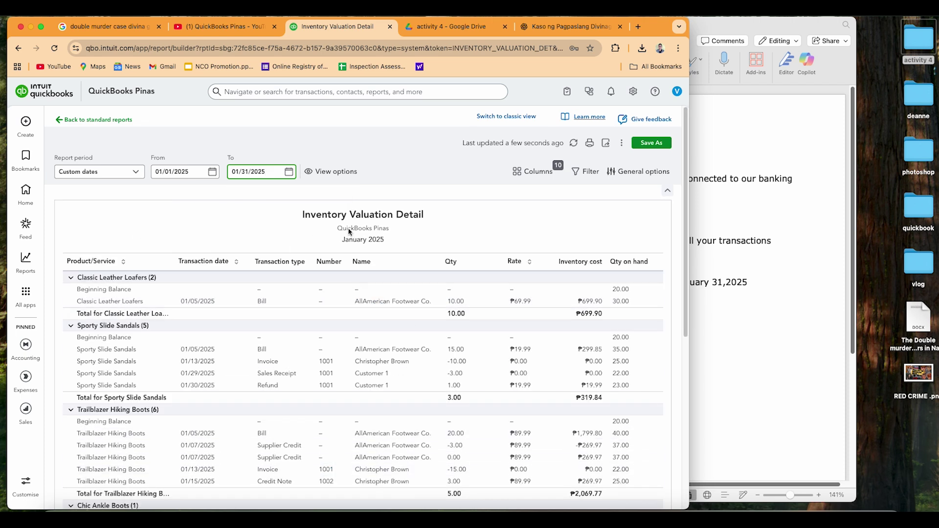
{"action": "scroll", "coordinate": [557, 411], "scroll_direction": "down", "scroll_amount": 5}
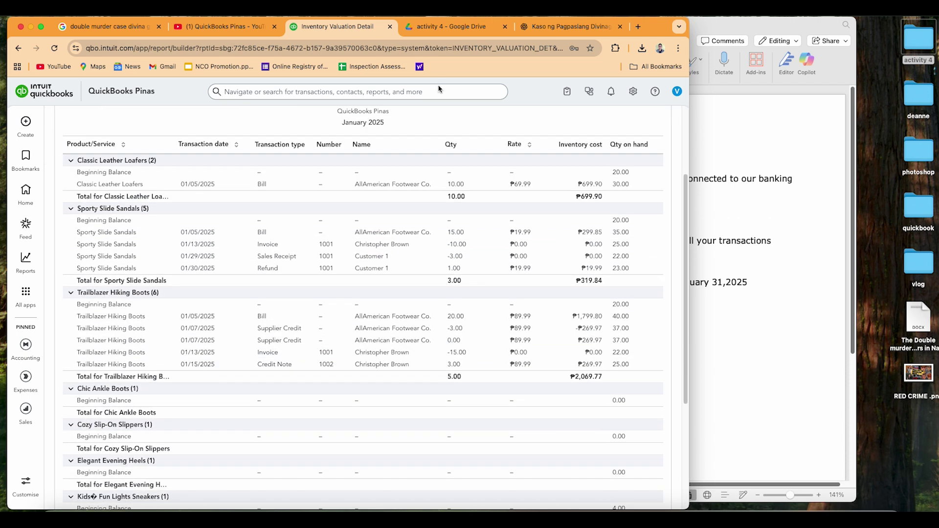
Step: Switch to Google Drive, preview inventory valuation detail.pdf through its last page, highlight the Waterproof Mascara total's asset value and close the preview
{"action": "left_click", "coordinate": [451, 29]}
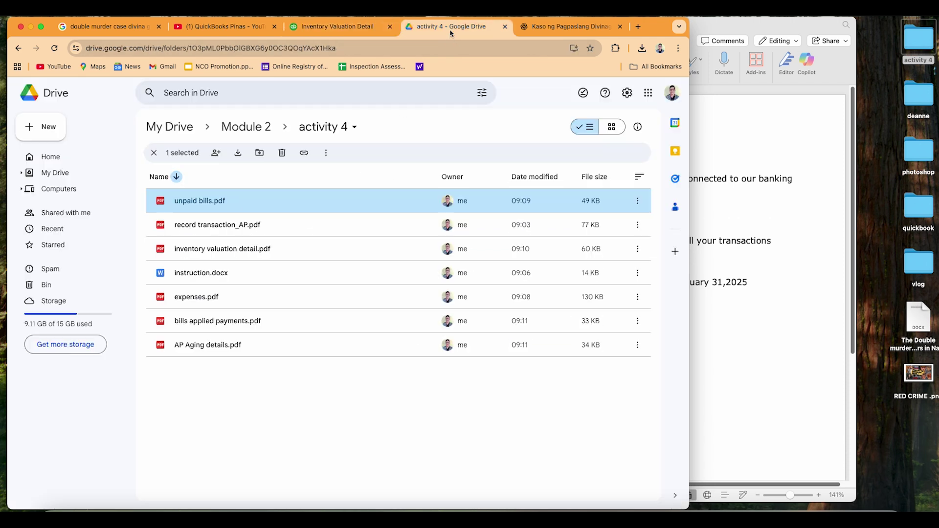
{"action": "double_click", "coordinate": [232, 251]}
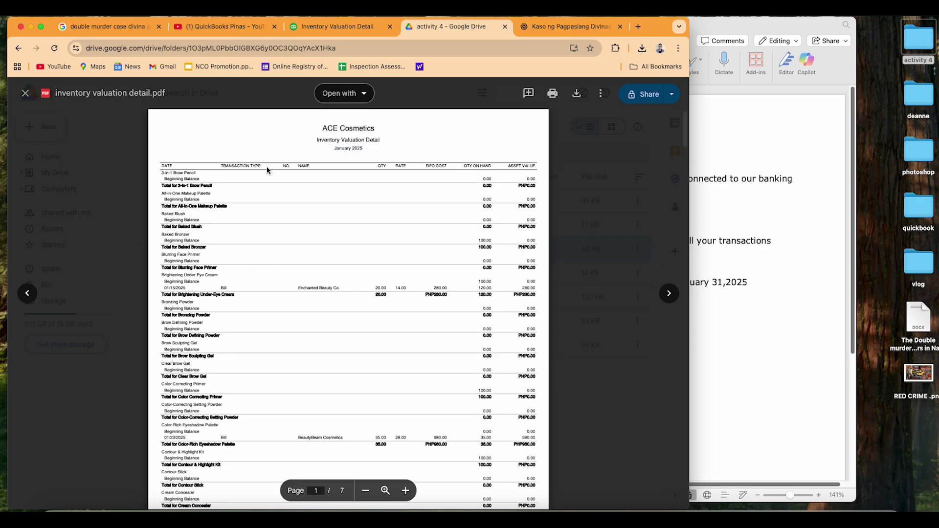
{"action": "scroll", "coordinate": [404, 340], "scroll_direction": "down", "scroll_amount": 15}
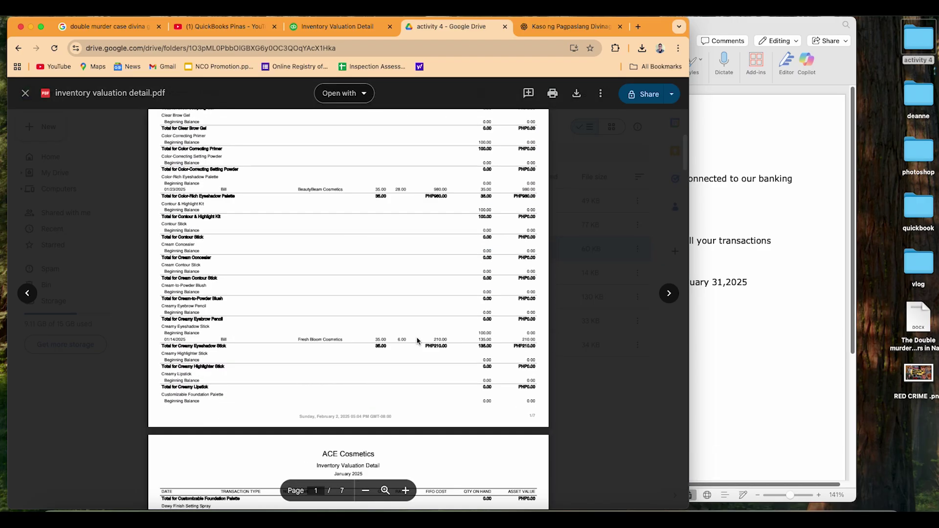
{"action": "scroll", "coordinate": [429, 351], "scroll_direction": "down", "scroll_amount": 20}
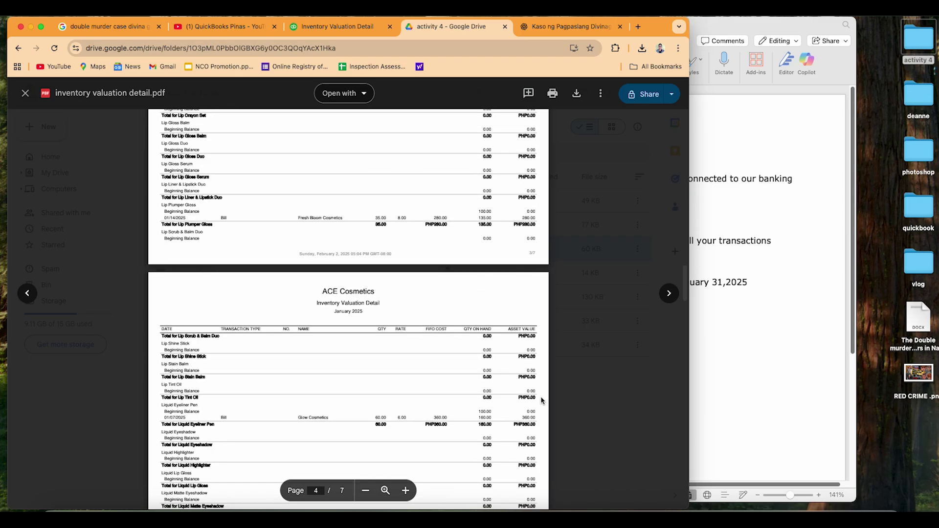
{"action": "scroll", "coordinate": [541, 397], "scroll_direction": "down", "scroll_amount": 4}
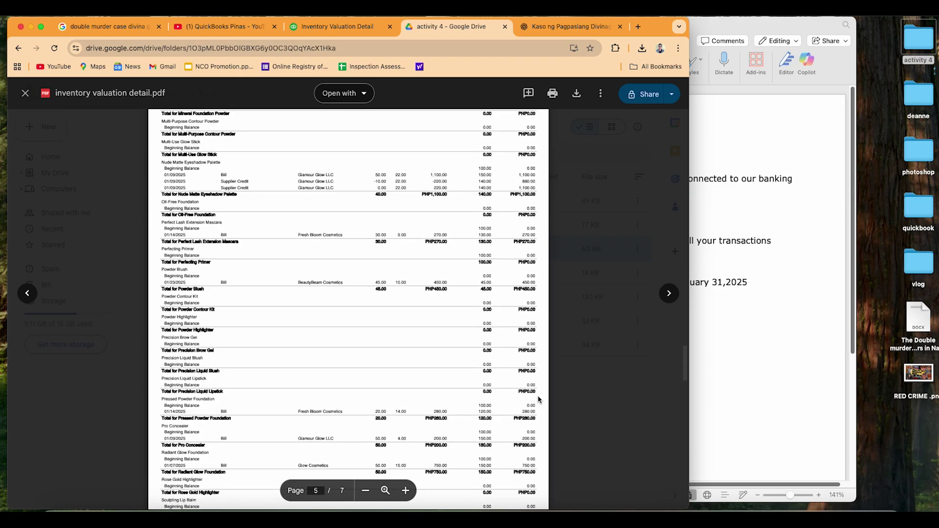
{"action": "scroll", "coordinate": [533, 406], "scroll_direction": "down", "scroll_amount": 20}
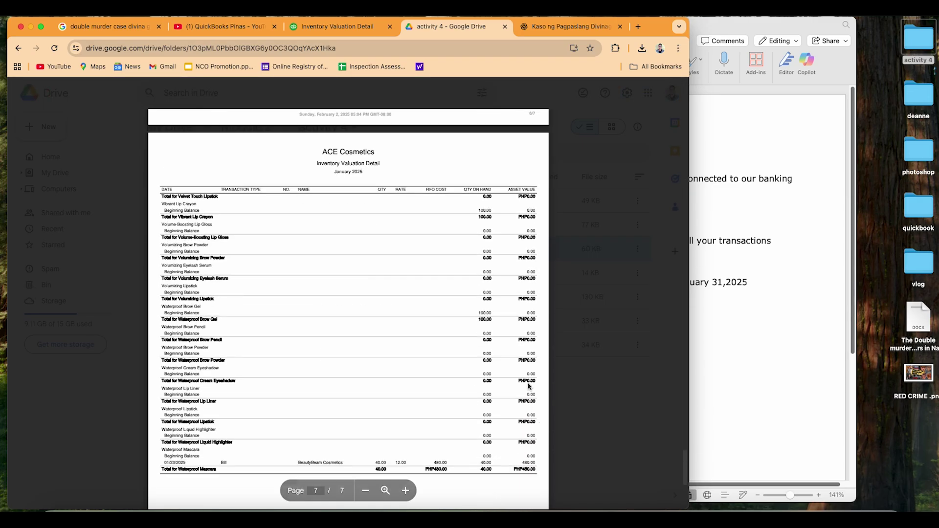
{"action": "left_click_drag", "start_coordinate": [515, 269], "coordinate": [535, 272]}
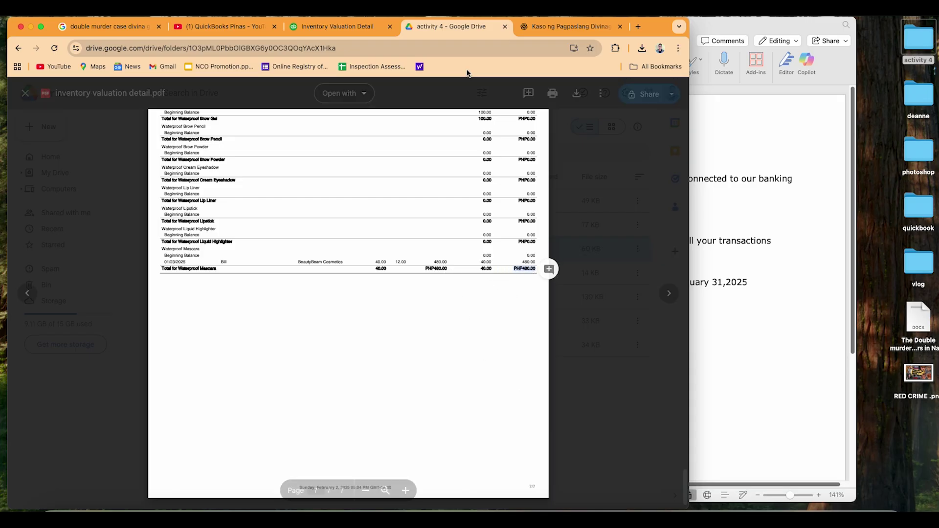
{"action": "left_click", "coordinate": [26, 96]}
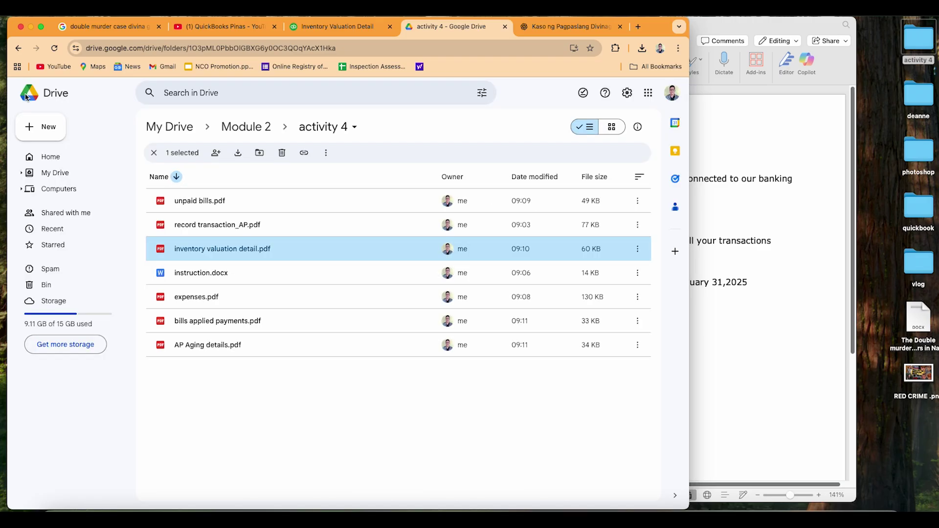
Step: Recheck the report list in the instruction document, switch to QuickBooks standard reports and open the Bills and Applied Payments report
{"action": "left_click", "coordinate": [729, 322]}
{"action": "left_click", "coordinate": [526, 328]}
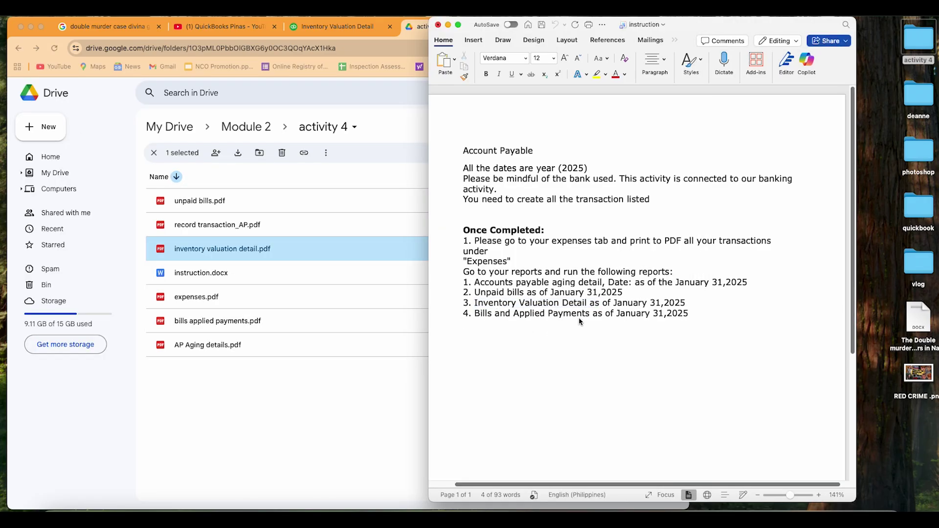
{"action": "left_click", "coordinate": [340, 31]}
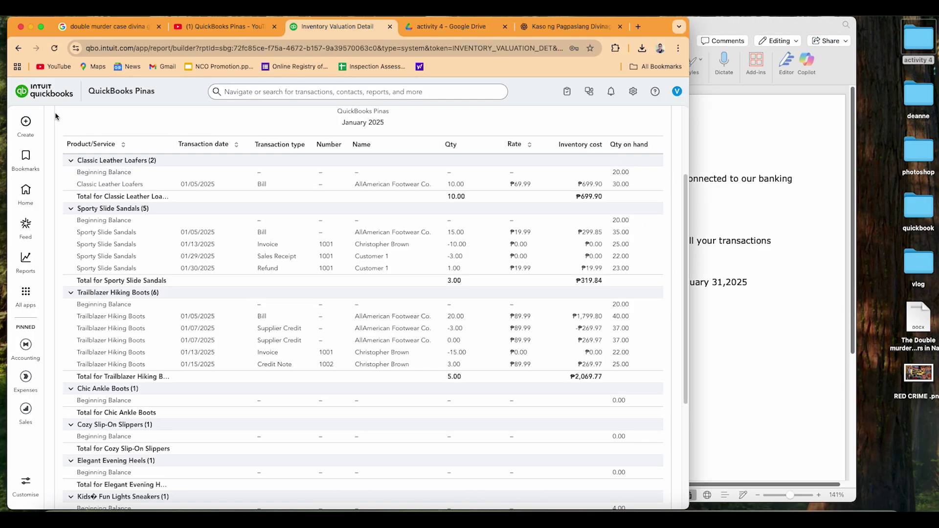
{"action": "left_click", "coordinate": [84, 121]}
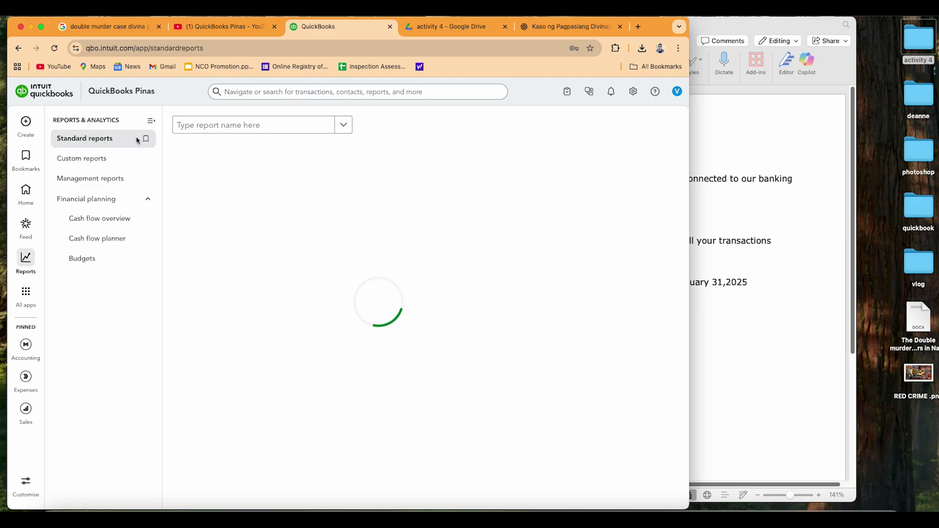
{"action": "left_click", "coordinate": [220, 126]}
{"action": "type", "text": "bi"}
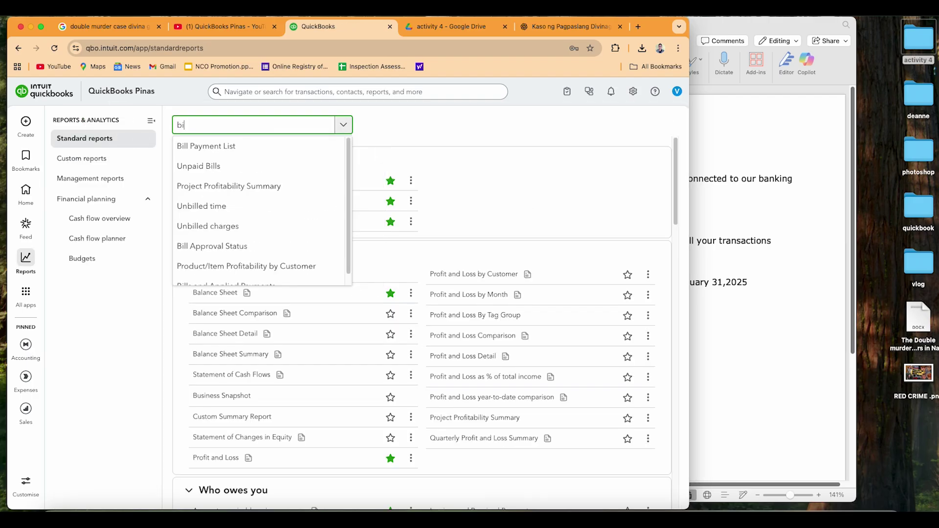
{"action": "type", "text": "lls and"}
{"action": "left_click", "coordinate": [255, 148]}
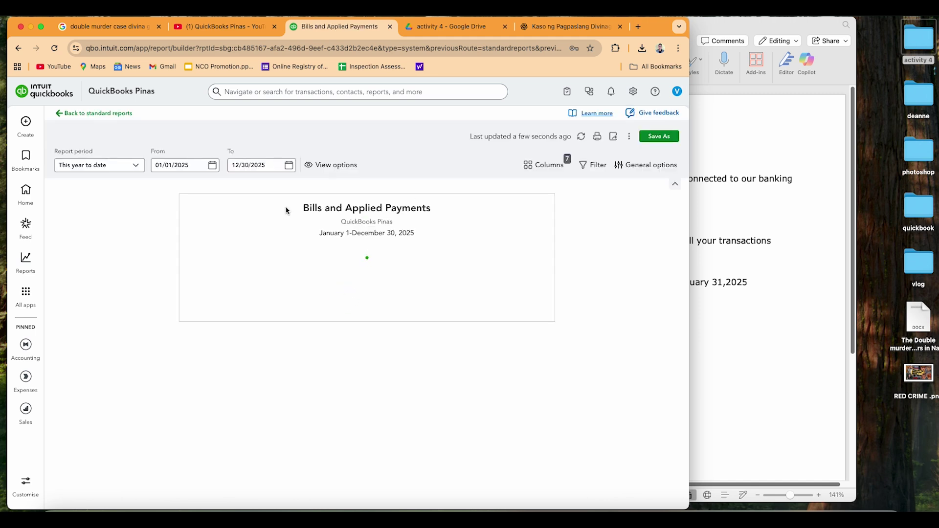
Step: Set the Bills and Applied Payments report's date range from 01/01/2025 to 01/31/2025
{"action": "left_click", "coordinate": [216, 167]}
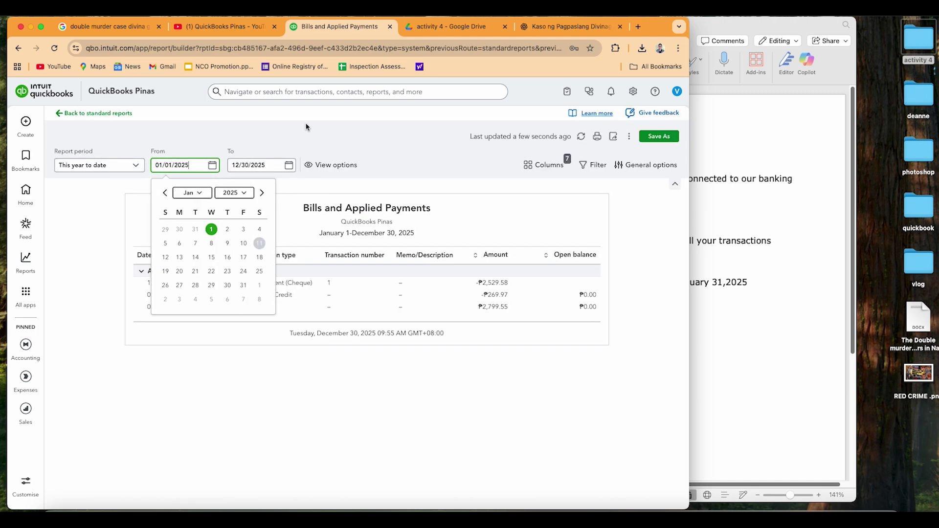
{"action": "left_click", "coordinate": [213, 230]}
{"action": "left_click", "coordinate": [289, 165]}
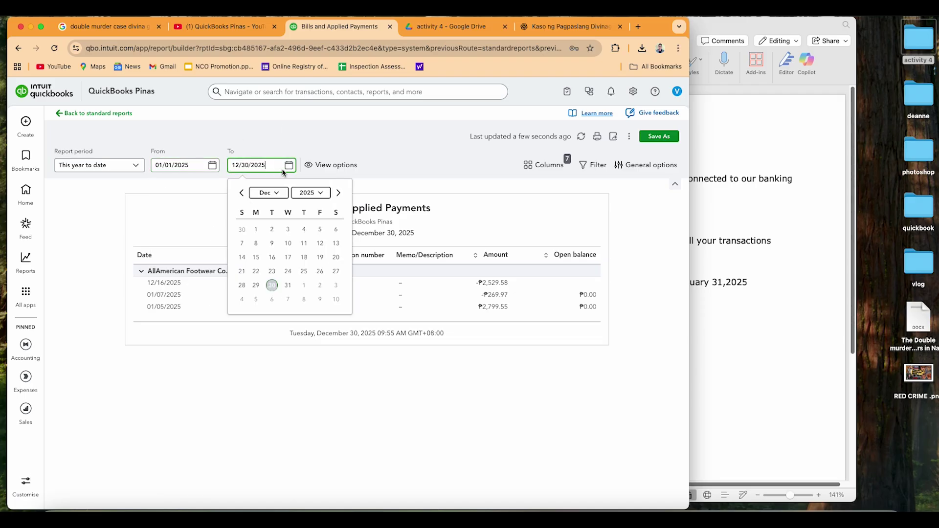
{"action": "left_click", "coordinate": [241, 193]}
{"action": "left_click", "coordinate": [241, 193]}
{"action": "left_click", "coordinate": [242, 193]}
{"action": "left_click", "coordinate": [241, 193]}
{"action": "left_click", "coordinate": [241, 193]}
{"action": "left_click", "coordinate": [241, 193]}
{"action": "left_click", "coordinate": [242, 194]}
{"action": "left_click", "coordinate": [241, 194]}
{"action": "left_click", "coordinate": [241, 193]}
{"action": "left_click", "coordinate": [241, 193]}
{"action": "left_click", "coordinate": [242, 193]}
{"action": "left_click", "coordinate": [320, 287]}
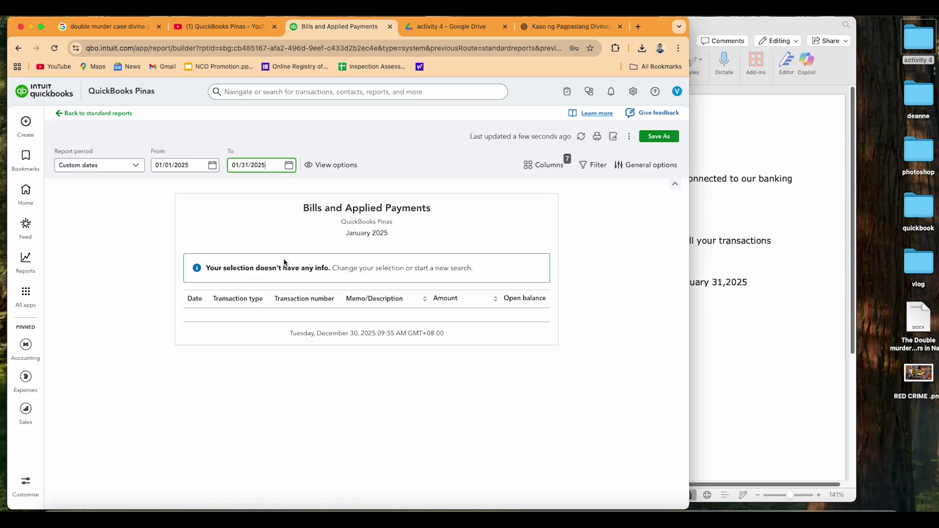
Step: Switch to Google Drive, recheck the instruction document, review bills applied payments.pdf as the sample report and close the preview
{"action": "left_click", "coordinate": [428, 27]}
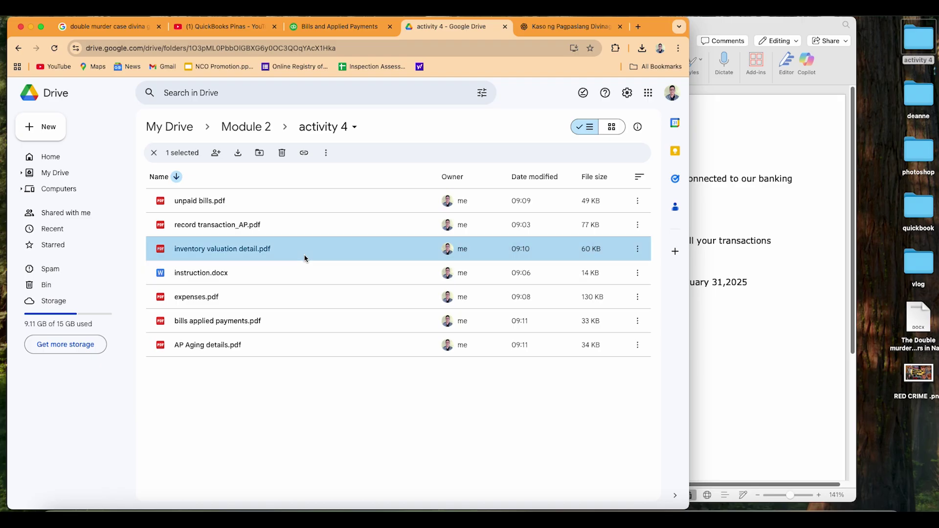
{"action": "left_click", "coordinate": [726, 321]}
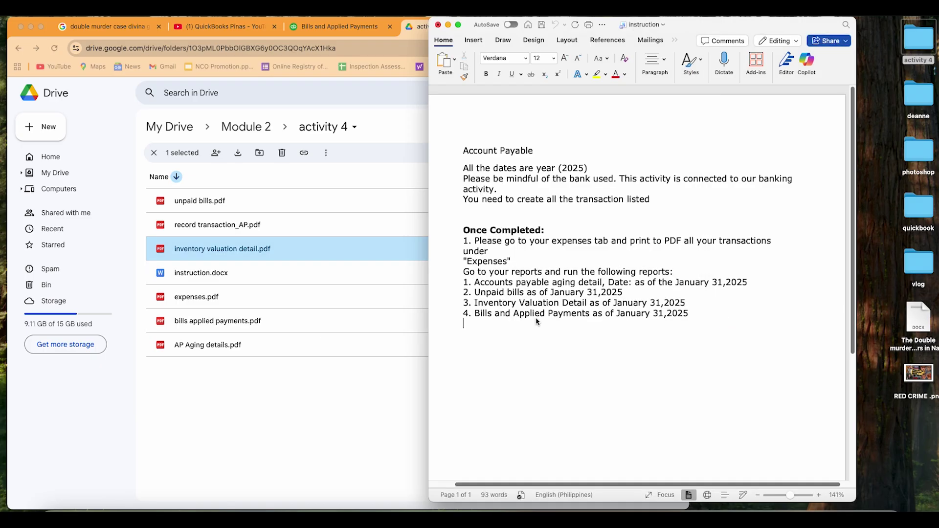
{"action": "left_click", "coordinate": [225, 321]}
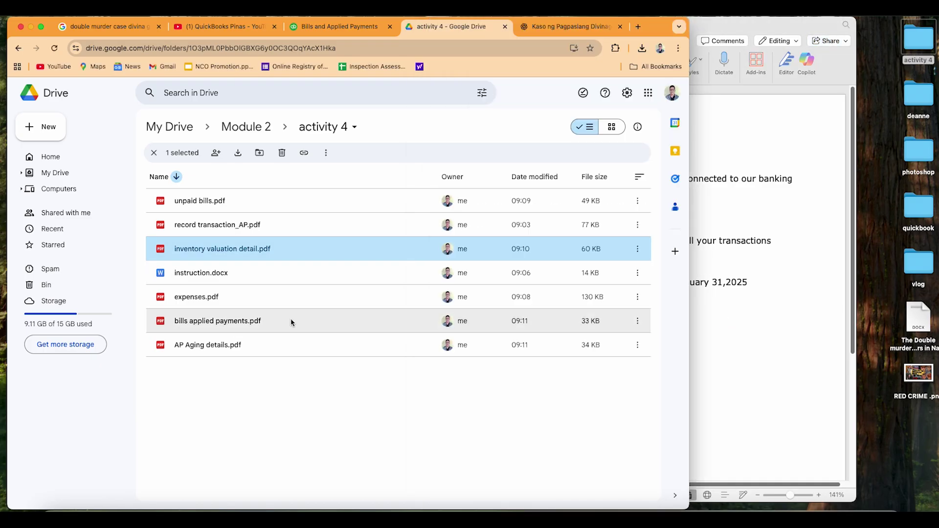
{"action": "double_click", "coordinate": [292, 321]}
{"action": "scroll", "coordinate": [455, 356], "scroll_direction": "down", "scroll_amount": 5}
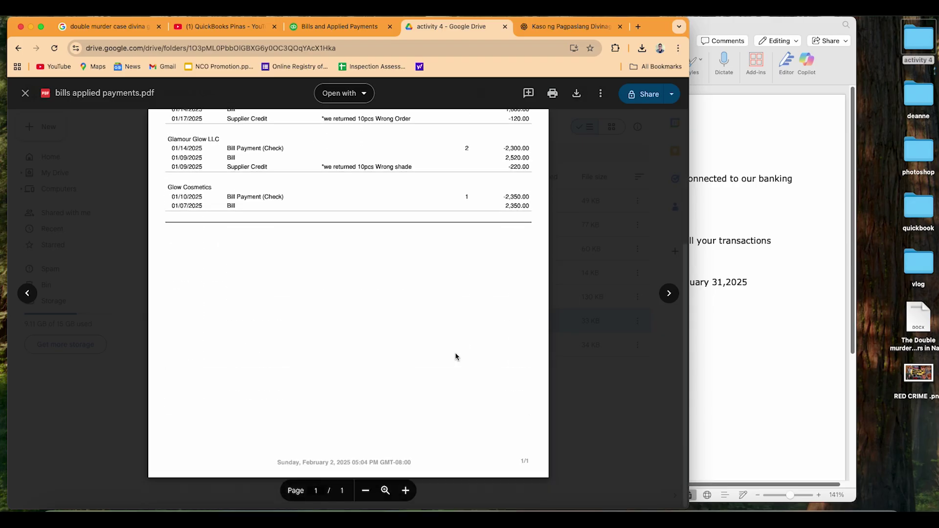
{"action": "scroll", "coordinate": [456, 356], "scroll_direction": "up", "scroll_amount": 5}
{"action": "scroll", "coordinate": [455, 359], "scroll_direction": "down", "scroll_amount": 3}
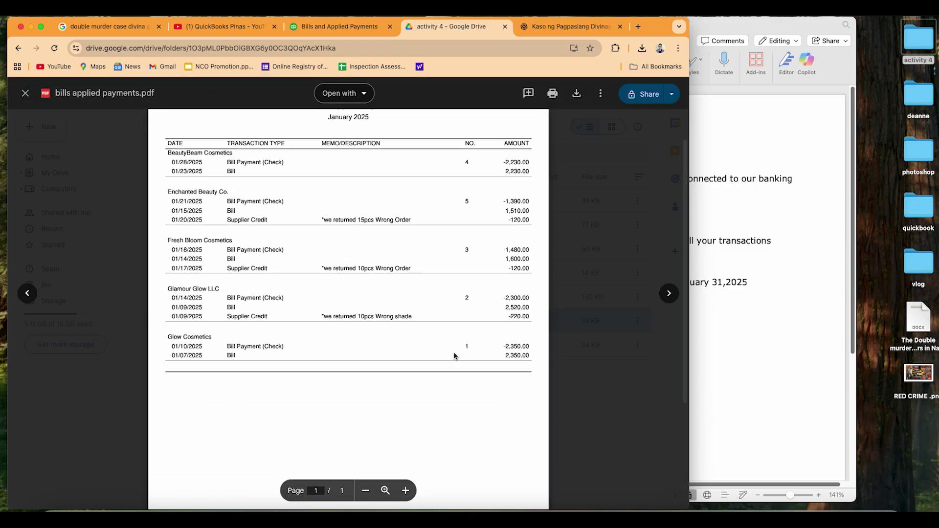
{"action": "scroll", "coordinate": [453, 354], "scroll_direction": "up", "scroll_amount": 3}
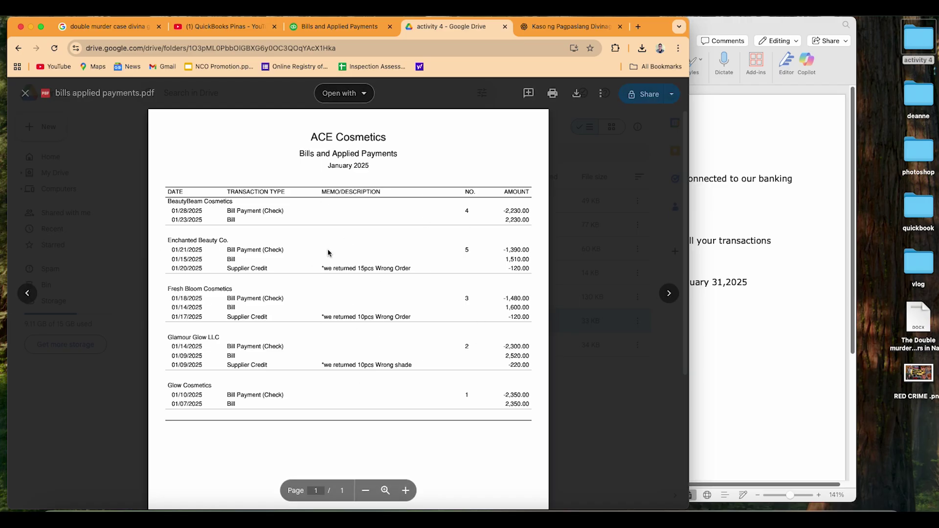
{"action": "left_click", "coordinate": [26, 93]}
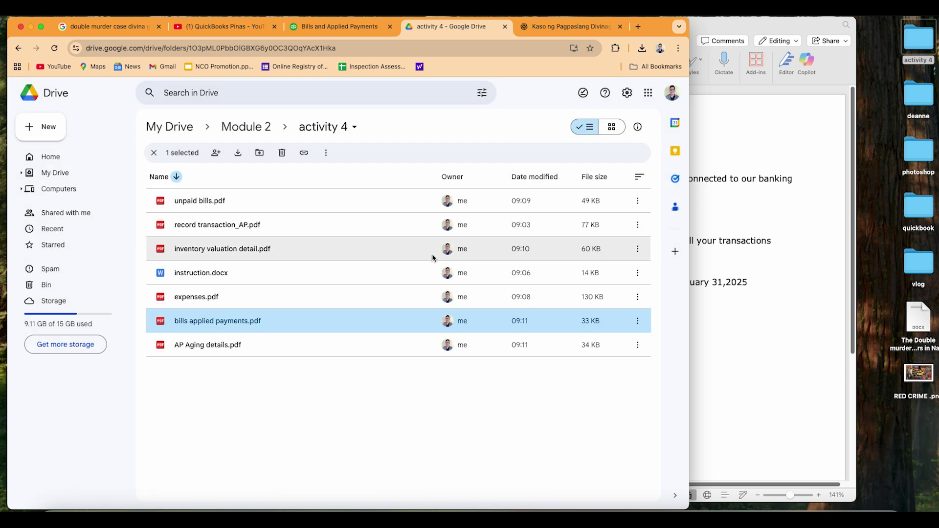
Step: Switch to the instruction document and highlight the whole task list under "Once Completed", through the Bills and Applied Payments line
{"action": "left_click", "coordinate": [719, 330]}
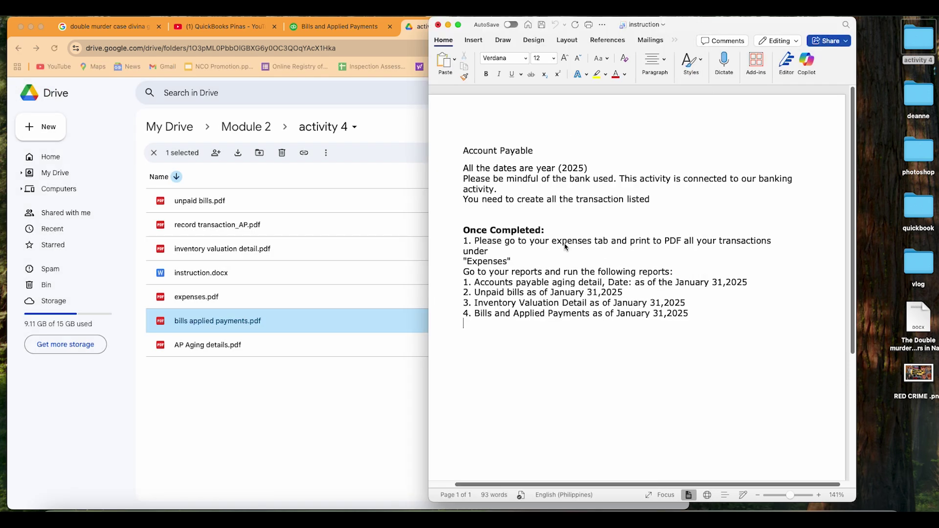
{"action": "left_click_drag", "start_coordinate": [466, 241], "coordinate": [725, 325]}
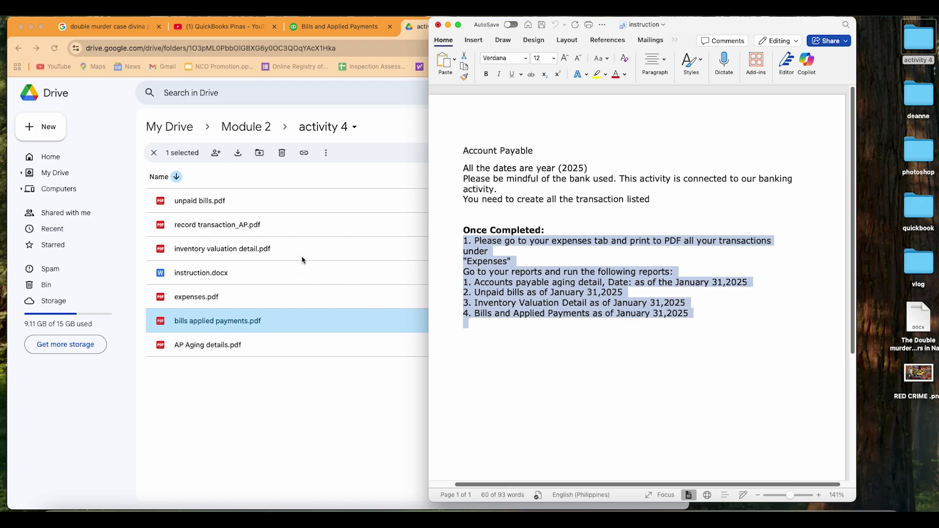
Step: Switch to the QuickBooks Pinas YouTube channel page in the browser and look over its Module 1 tutorial videos
{"action": "left_click", "coordinate": [333, 220]}
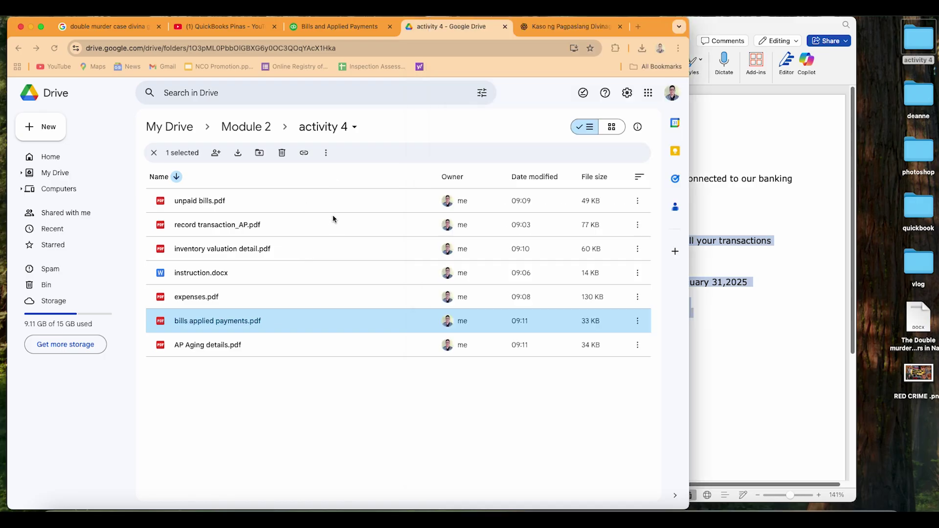
{"action": "left_click", "coordinate": [241, 31]}
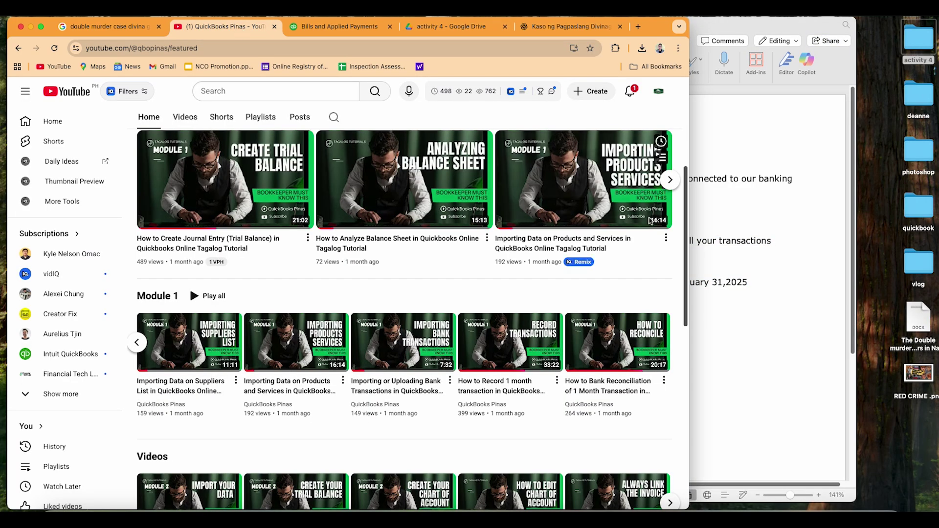
{"action": "left_click_drag", "start_coordinate": [687, 212], "coordinate": [690, 226]}
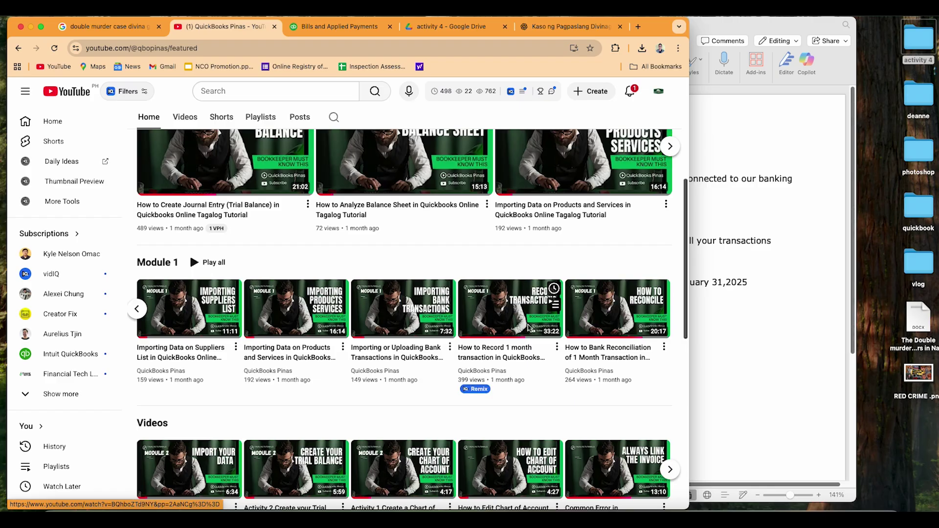
{"action": "scroll", "coordinate": [529, 328], "scroll_direction": "up", "scroll_amount": 2}
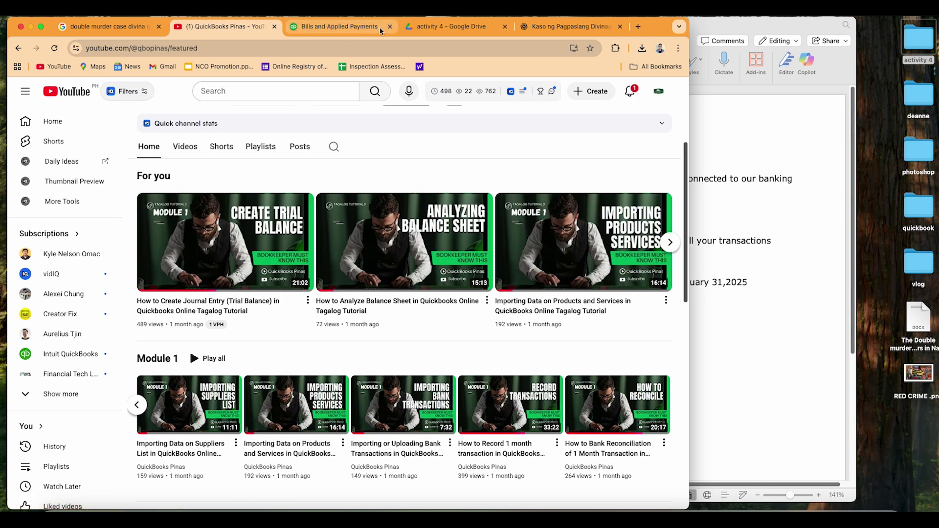
Step: Switch to Google Drive, go back from activity 4 up to My Drive and open the Module 2 folder to view its activities
{"action": "left_click", "coordinate": [430, 27]}
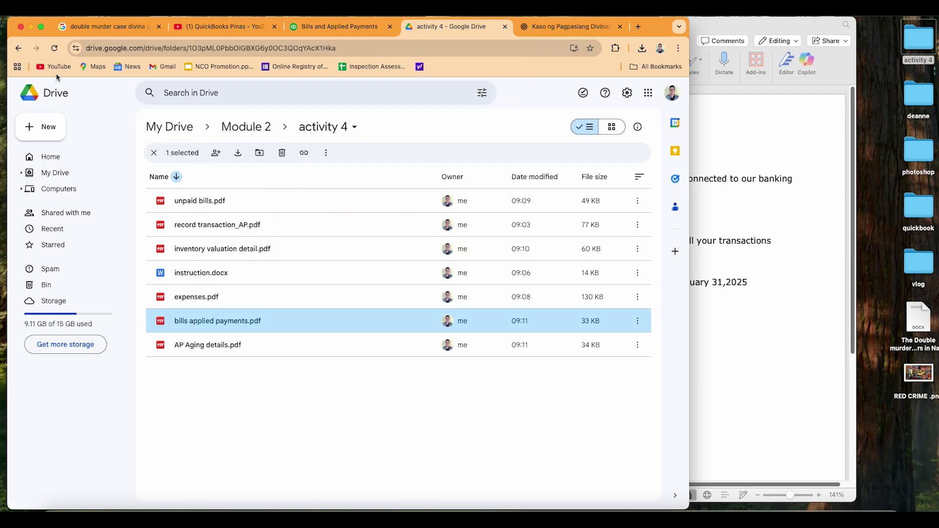
{"action": "left_click", "coordinate": [21, 49]}
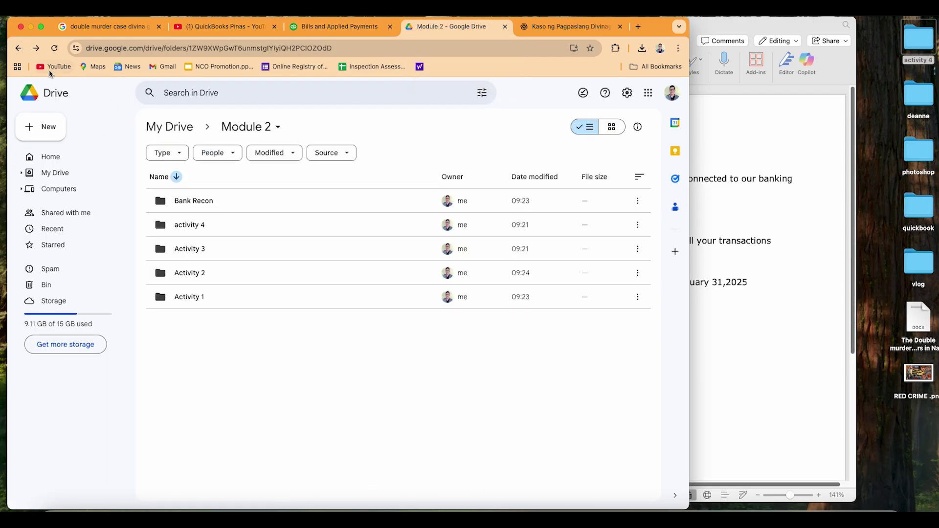
{"action": "left_click", "coordinate": [20, 49]}
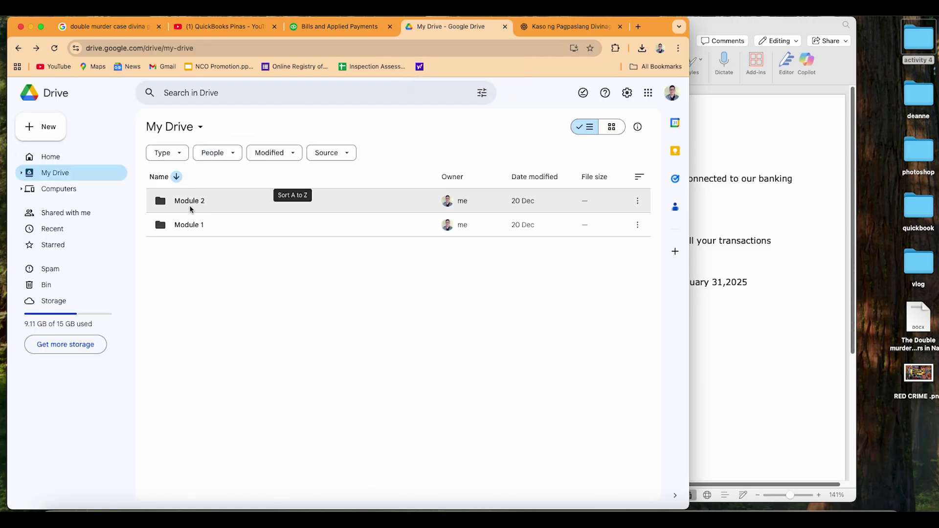
{"action": "double_click", "coordinate": [227, 201]}
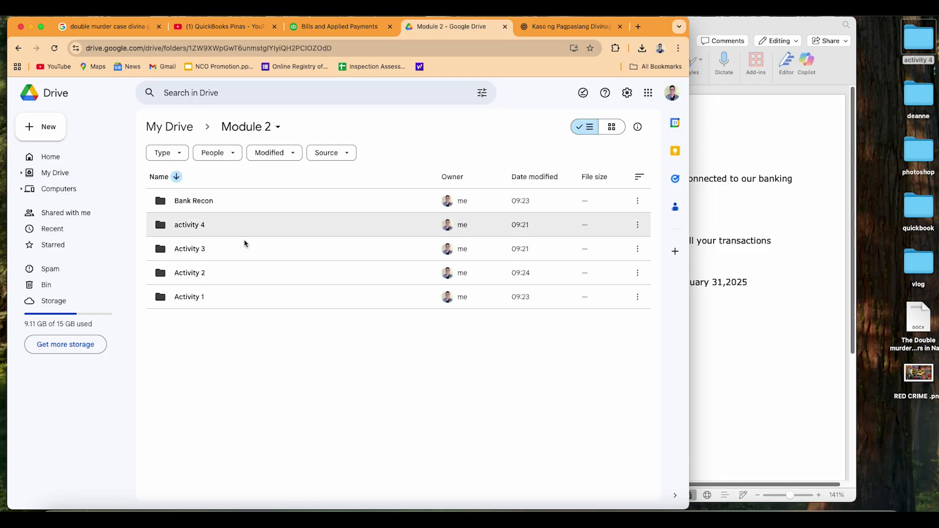
Step: Recheck the highlighted tasks in the instruction document, return to the QuickBooks Pinas YouTube channel and browse its header and featured videos
{"action": "left_click", "coordinate": [728, 321]}
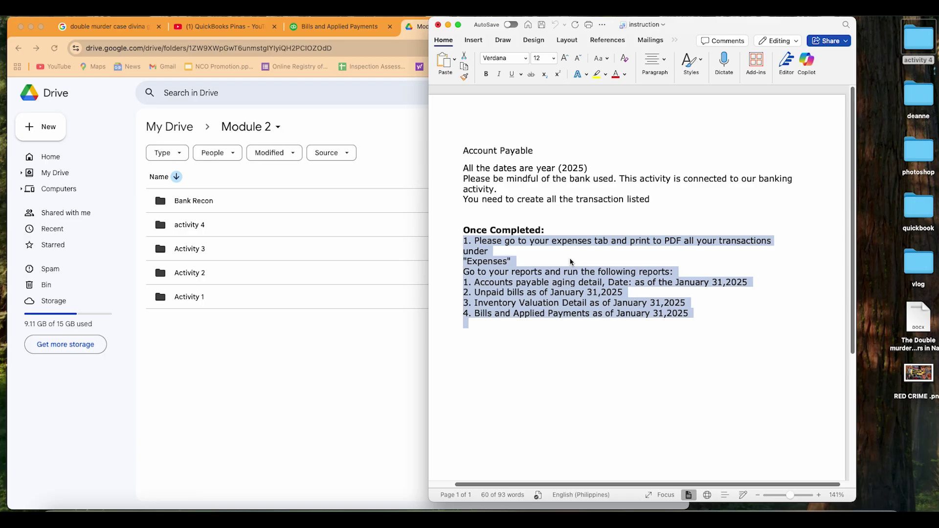
{"action": "left_click", "coordinate": [205, 33]}
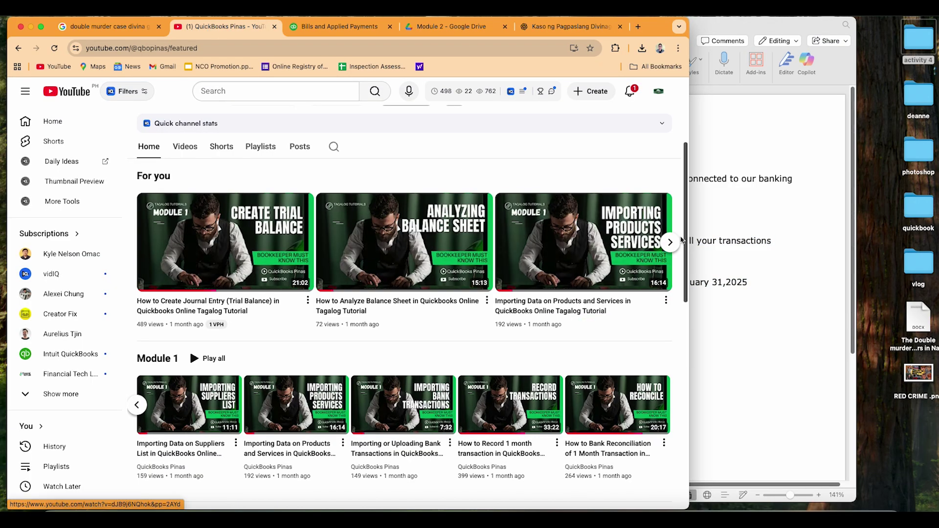
{"action": "left_click_drag", "start_coordinate": [686, 241], "coordinate": [692, 159]}
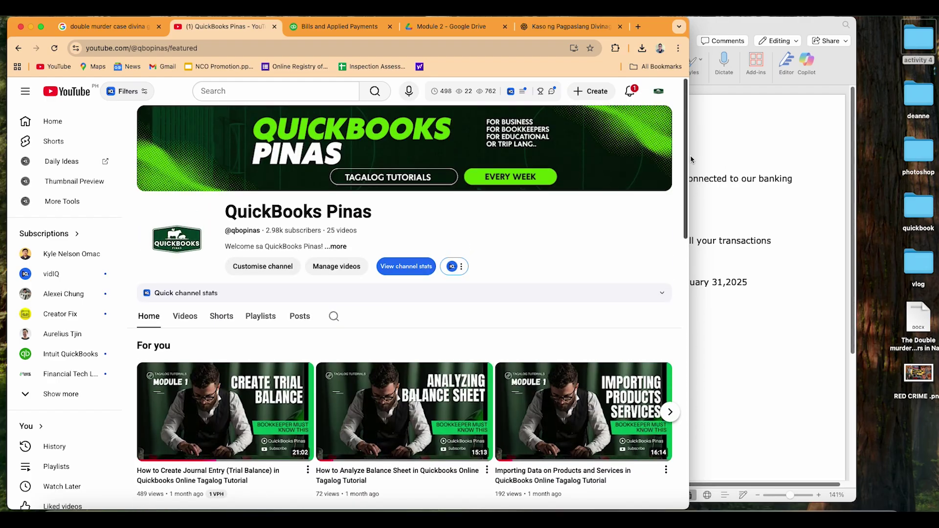
{"action": "left_click_drag", "start_coordinate": [687, 210], "coordinate": [687, 254]}
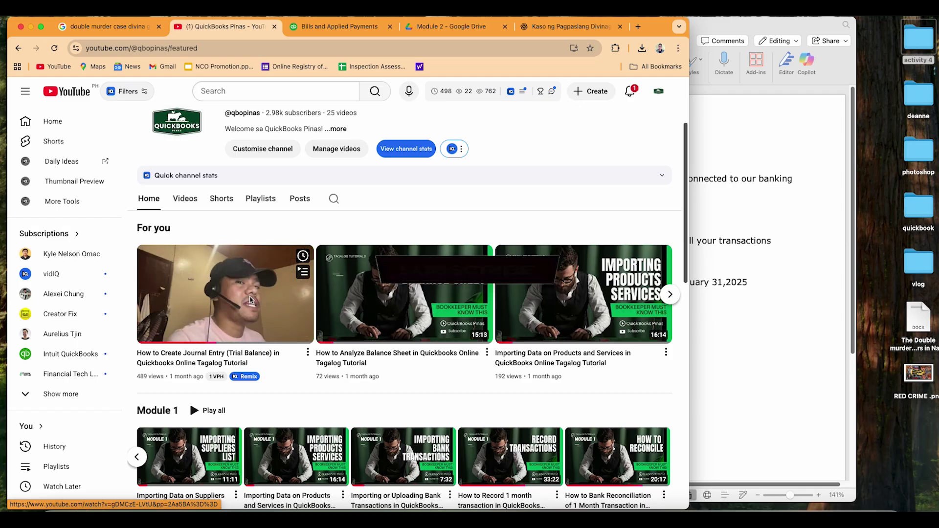
{"action": "mouse_move", "coordinate": [685, 245]}
{"action": "left_mouse_down"}
{"action": "mouse_move", "coordinate": [685, 300]}
{"action": "mouse_move", "coordinate": [685, 204]}
{"action": "mouse_move", "coordinate": [686, 261]}
{"action": "mouse_move", "coordinate": [686, 226]}
{"action": "mouse_move", "coordinate": [686, 248]}
{"action": "mouse_move", "coordinate": [685, 235]}
{"action": "left_mouse_up"}
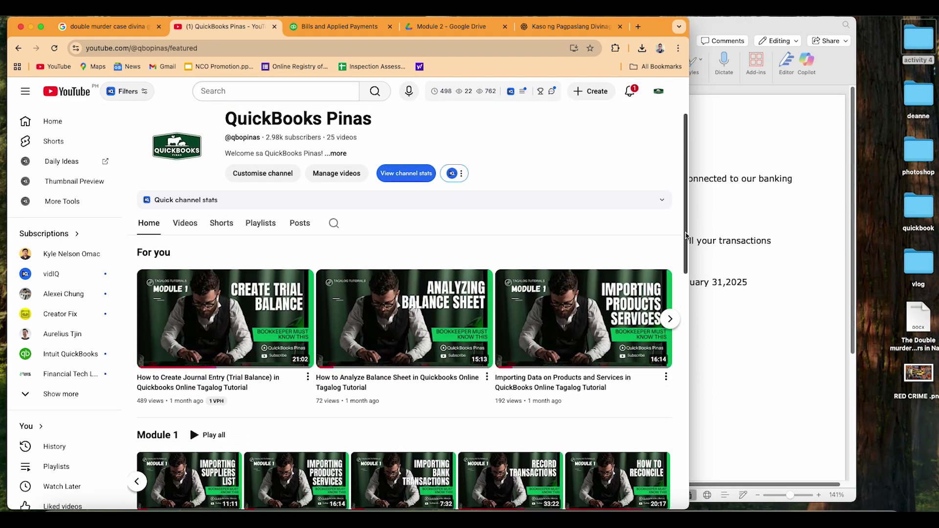